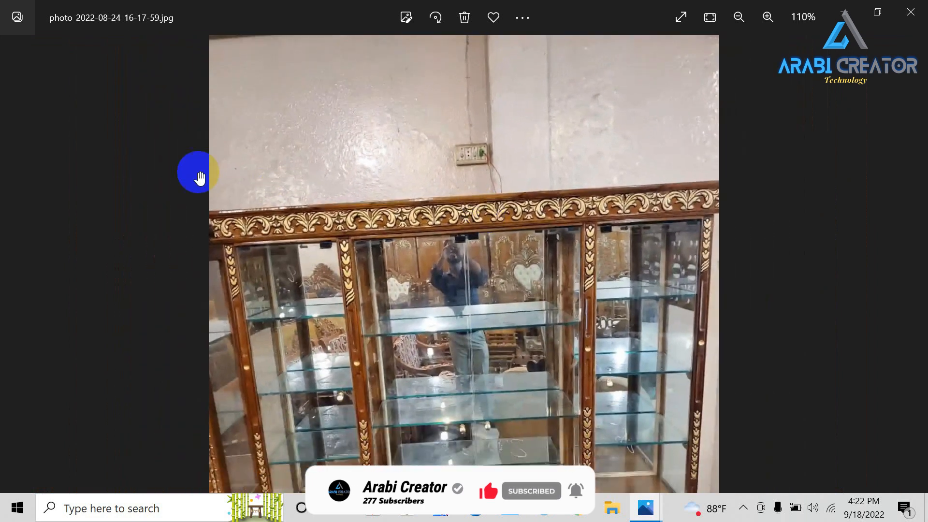
- Examine the carved border along the cabinet's top rail in the reference photo, closing the photo when done
{"action": "scroll", "coordinate": [238, 238], "scroll_direction": "up", "scroll_amount": 3}
{"action": "scroll", "coordinate": [236, 237], "scroll_direction": "up", "scroll_amount": 4}
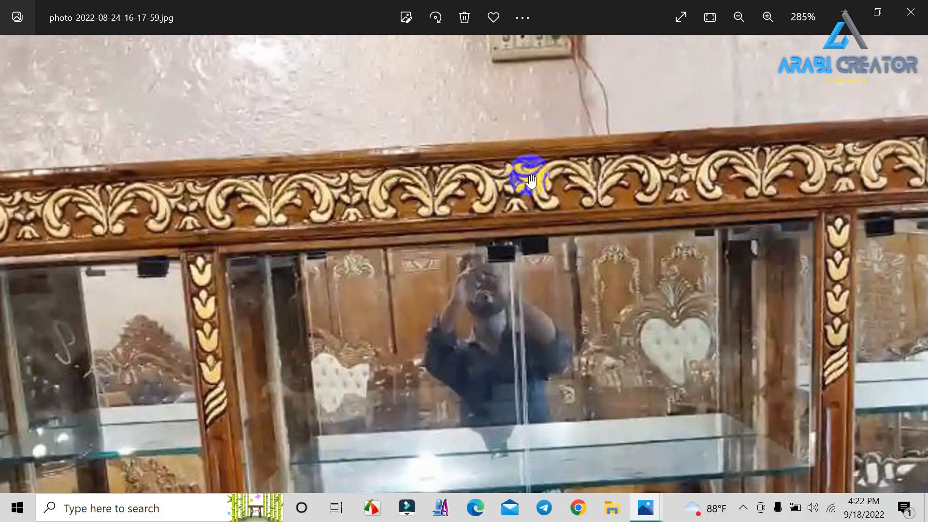
{"action": "left_click", "coordinate": [910, 12]}
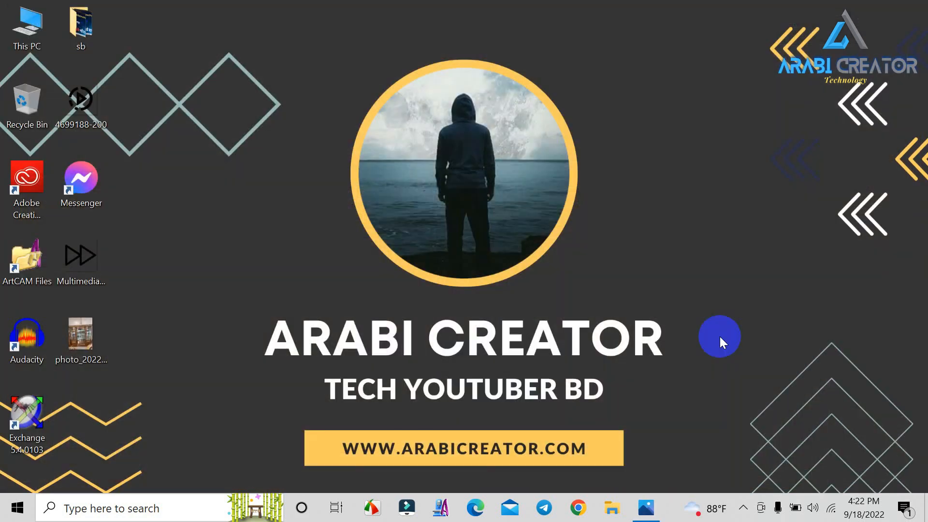
- Switch to File Explorer and go to Three Star Furniture (D:) > Three Star Furniture Cnc File > 2d > cavinet > New folder
{"action": "left_click", "coordinate": [612, 508]}
{"action": "scroll", "coordinate": [29, 367], "scroll_direction": "down", "scroll_amount": 2}
{"action": "left_click", "coordinate": [53, 413]}
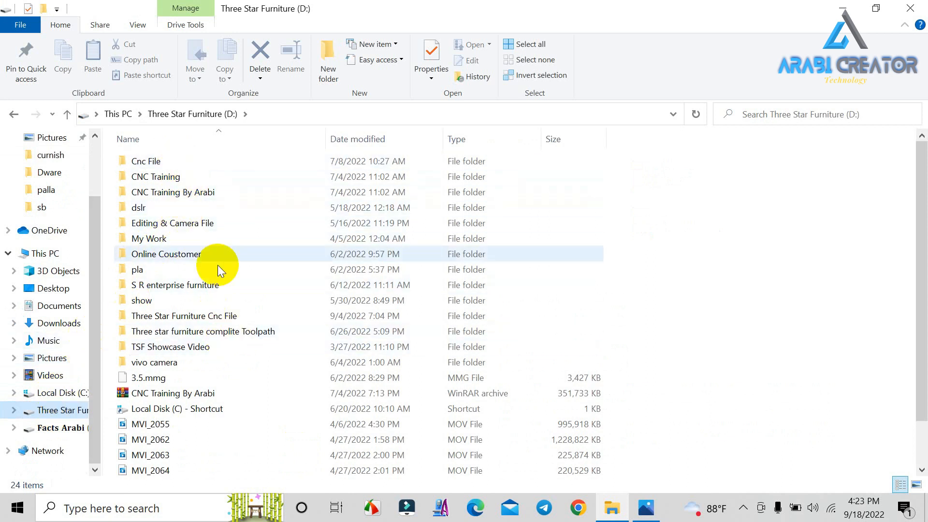
{"action": "double_click", "coordinate": [208, 318]}
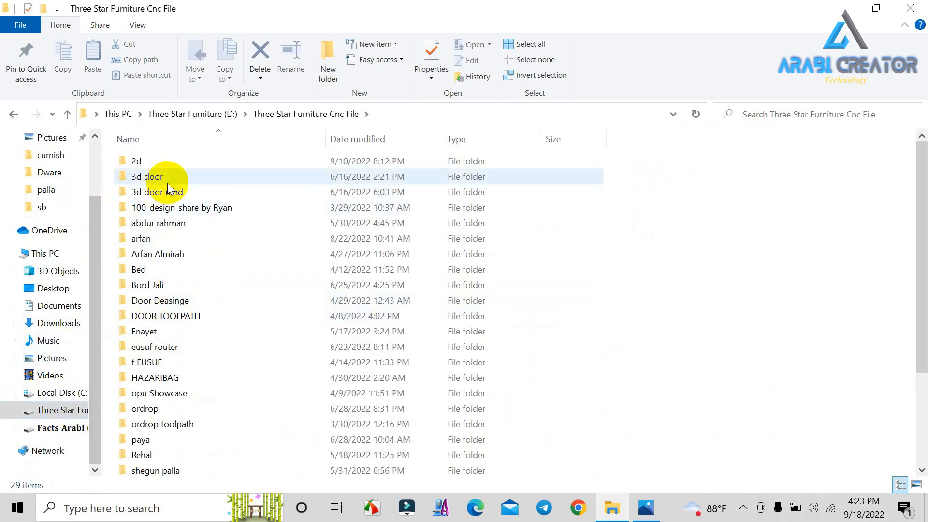
{"action": "double_click", "coordinate": [165, 163]}
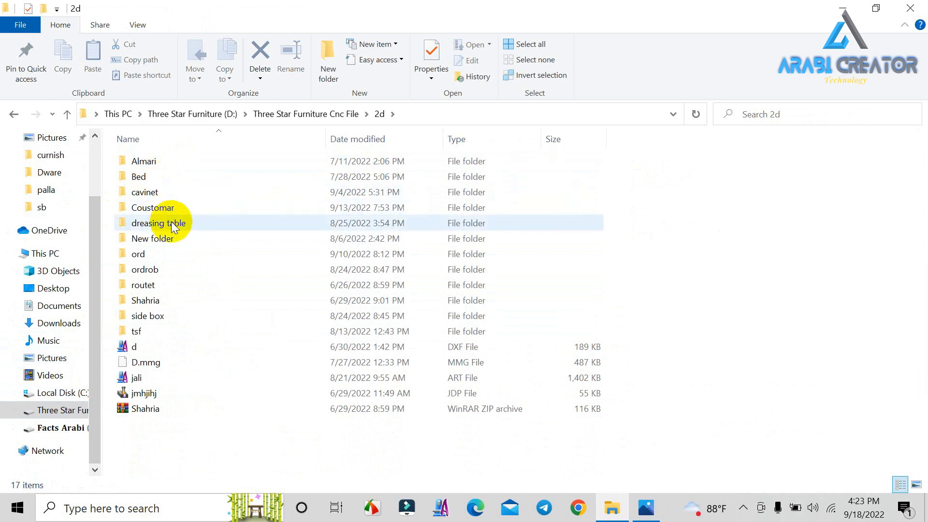
{"action": "double_click", "coordinate": [162, 192]}
{"action": "double_click", "coordinate": [155, 161]}
- Open the pic ART file in ArtCAM Pro and maximize both the program window and its 2D view
{"action": "double_click", "coordinate": [156, 178]}
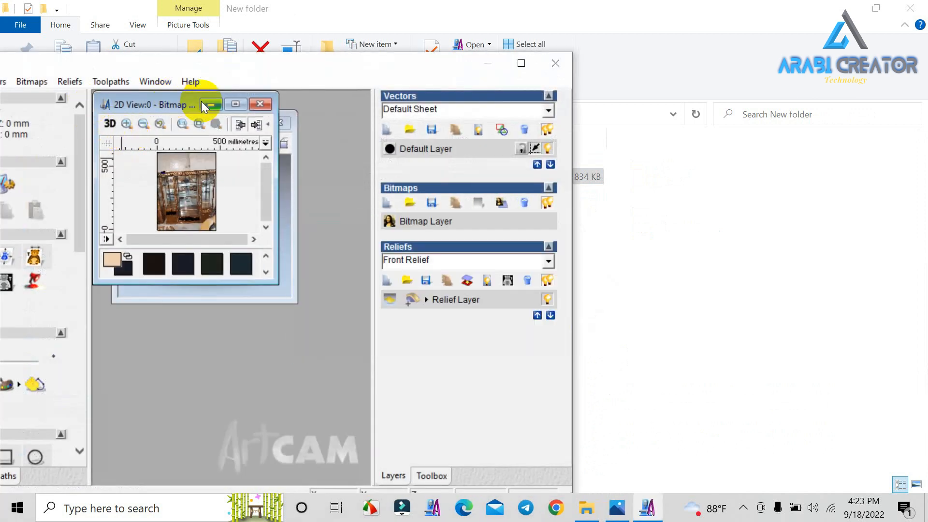
{"action": "left_click", "coordinate": [235, 104]}
{"action": "left_click", "coordinate": [516, 66]}
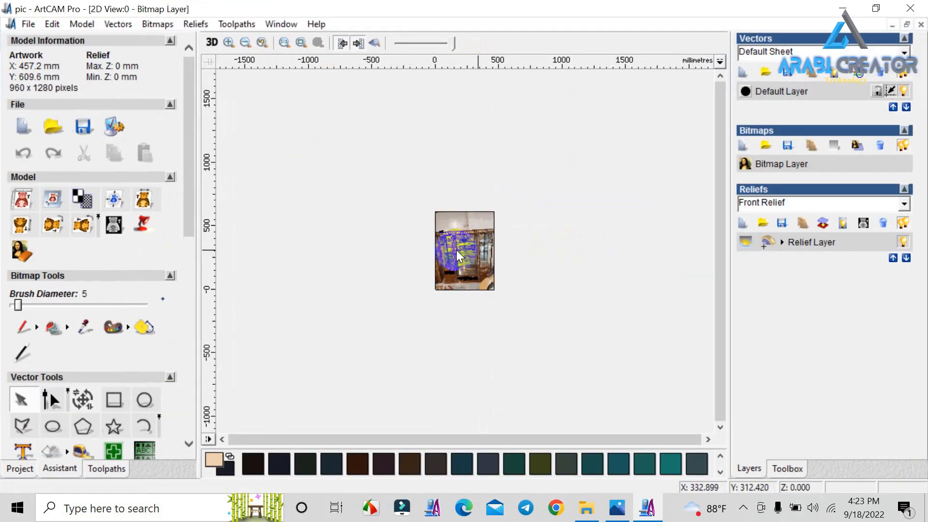
- Compare the leaf scroll vectors with the cabinet's carved top rail by viewing them with and without the bitmap
{"action": "scroll", "coordinate": [488, 246], "scroll_direction": "up", "scroll_amount": 2}
{"action": "scroll", "coordinate": [364, 178], "scroll_direction": "up", "scroll_amount": 2}
{"action": "scroll", "coordinate": [306, 213], "scroll_direction": "up", "scroll_amount": 1}
{"action": "scroll", "coordinate": [319, 285], "scroll_direction": "down", "scroll_amount": 1}
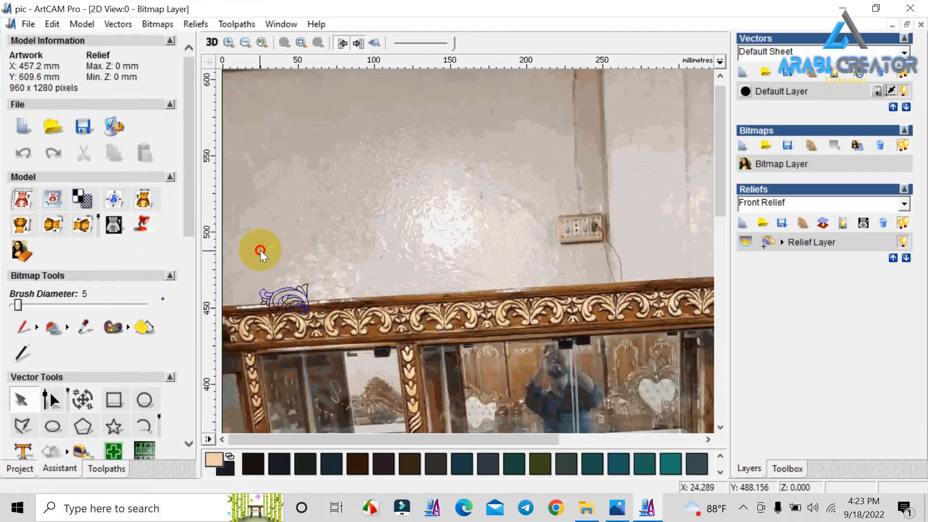
{"action": "key", "text": "ctrl+a"}
{"action": "left_click", "coordinate": [372, 38]}
{"action": "scroll", "coordinate": [290, 298], "scroll_direction": "up", "scroll_amount": 1}
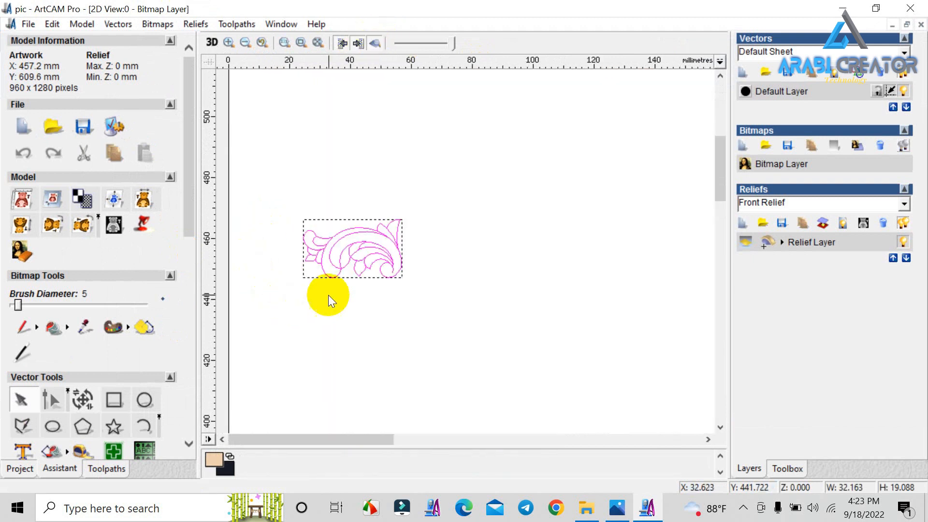
{"action": "scroll", "coordinate": [291, 297], "scroll_direction": "up", "scroll_amount": 1}
{"action": "left_click", "coordinate": [478, 265]}
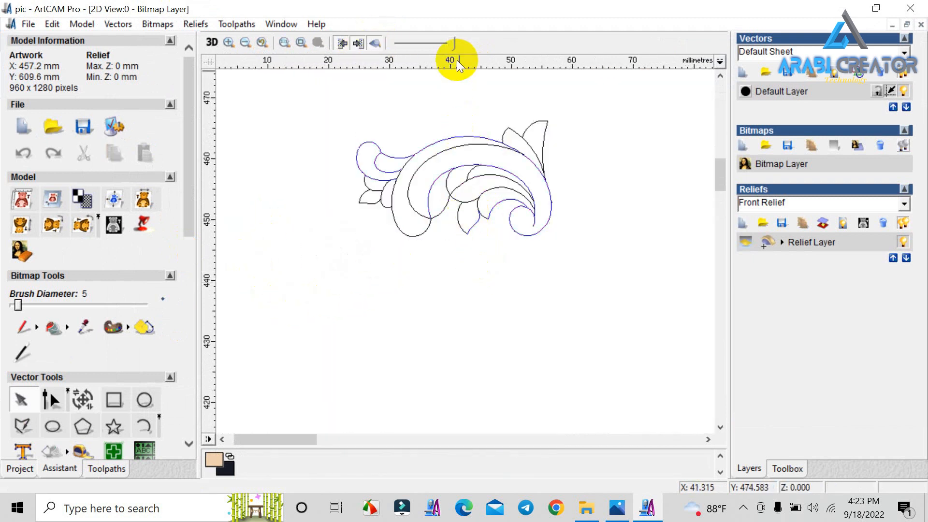
{"action": "left_click", "coordinate": [376, 44]}
{"action": "left_click_drag", "start_coordinate": [348, 116], "coordinate": [633, 271]}
{"action": "left_click", "coordinate": [518, 224]}
- Hide the bitmap and mirror a copy of the leaf scroll motif horizontally to its right, keeping the original
{"action": "left_click_drag", "start_coordinate": [320, 121], "coordinate": [700, 242]}
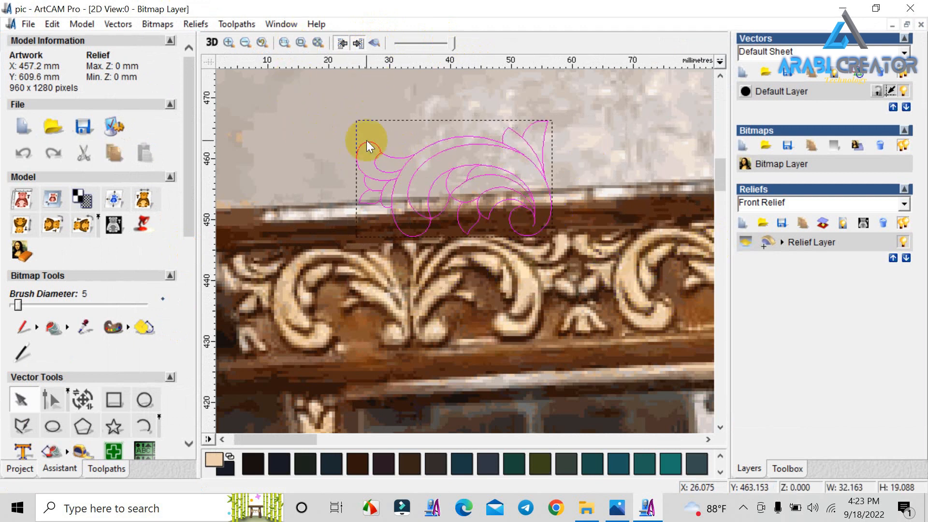
{"action": "left_click", "coordinate": [377, 44]}
{"action": "scroll", "coordinate": [493, 149], "scroll_direction": "down", "scroll_amount": 4}
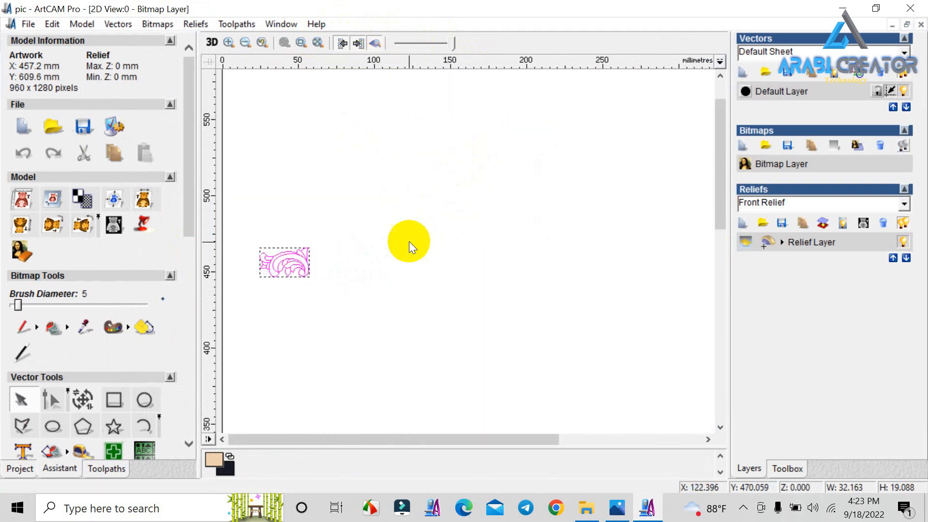
{"action": "scroll", "coordinate": [77, 378], "scroll_direction": "down", "scroll_amount": 3}
{"action": "scroll", "coordinate": [140, 414], "scroll_direction": "down", "scroll_amount": 3}
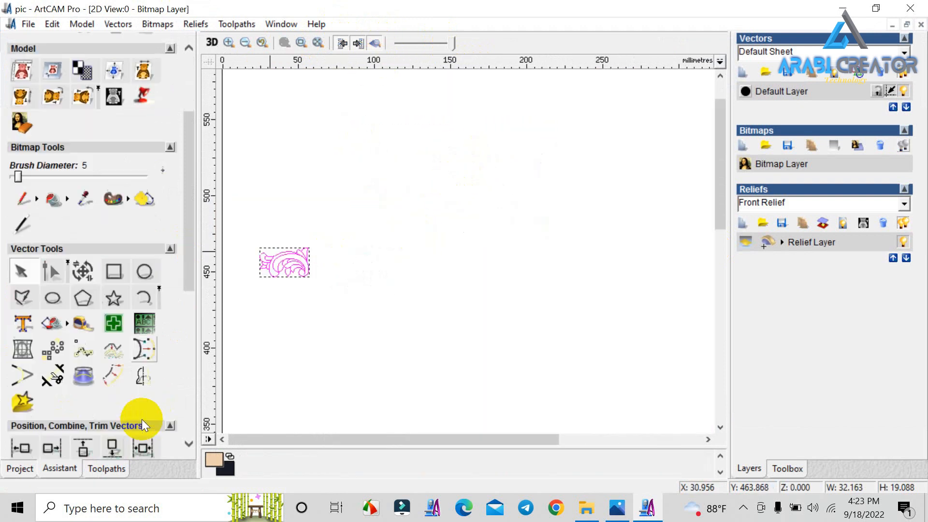
{"action": "left_click", "coordinate": [137, 378]}
{"action": "left_click", "coordinate": [142, 203]}
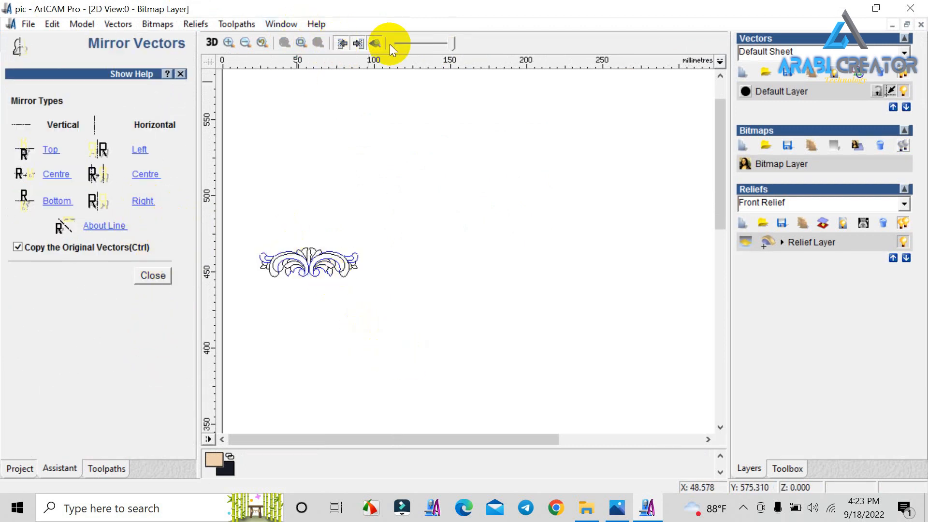
- Mirror the complete symmetrical motif to the right three times with copies to form a row of four motifs
{"action": "left_click", "coordinate": [377, 45]}
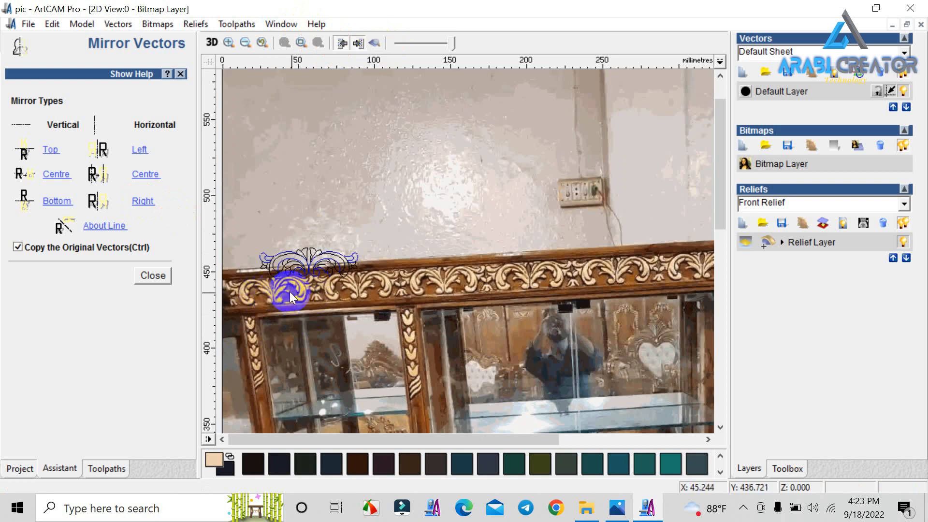
{"action": "left_click", "coordinate": [370, 45]}
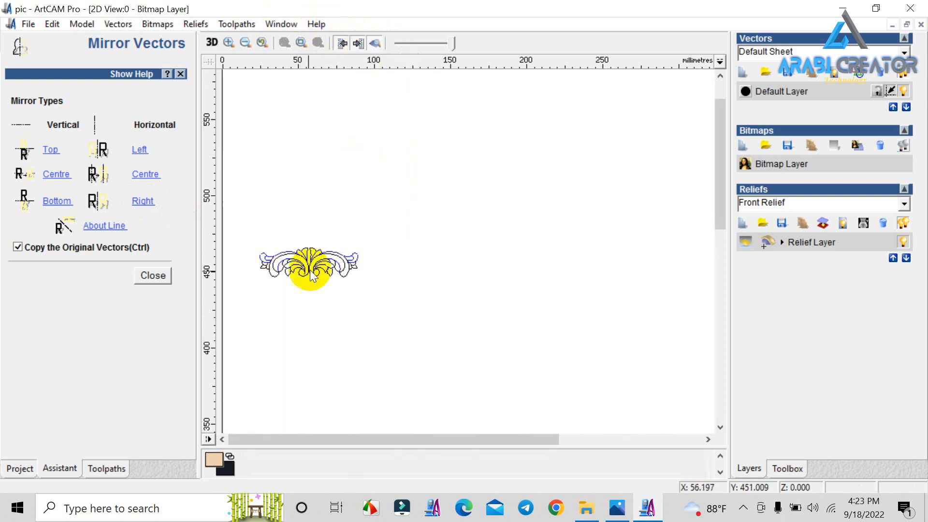
{"action": "left_click_drag", "start_coordinate": [445, 314], "coordinate": [446, 314]}
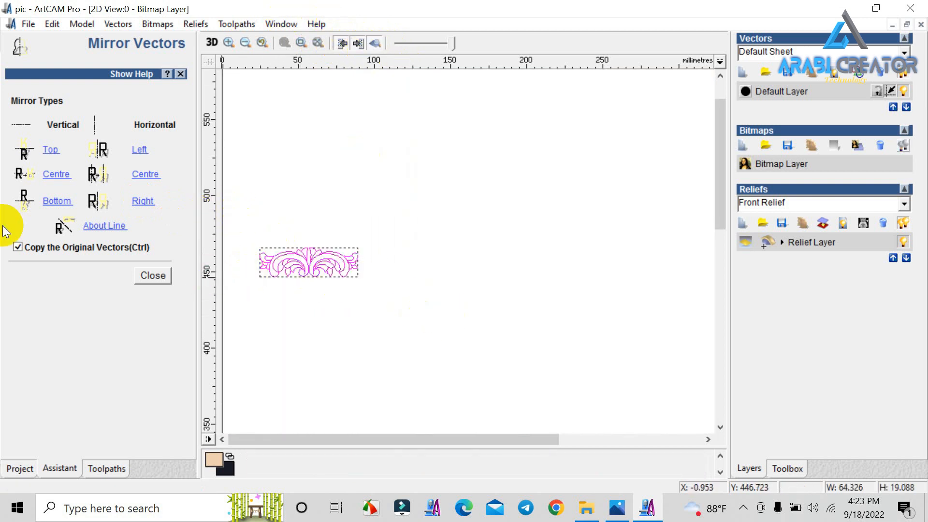
{"action": "left_click", "coordinate": [142, 201]}
{"action": "left_click", "coordinate": [141, 201]}
{"action": "left_click", "coordinate": [141, 201]}
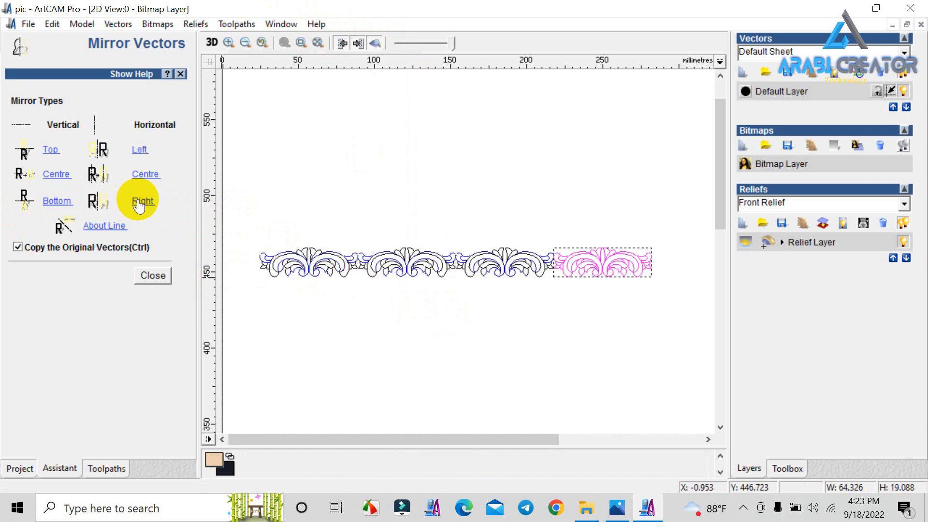
- Compare the repeated motif row with the carved top rail in the bitmap and inspect the vectors on their own
{"action": "left_click", "coordinate": [375, 44]}
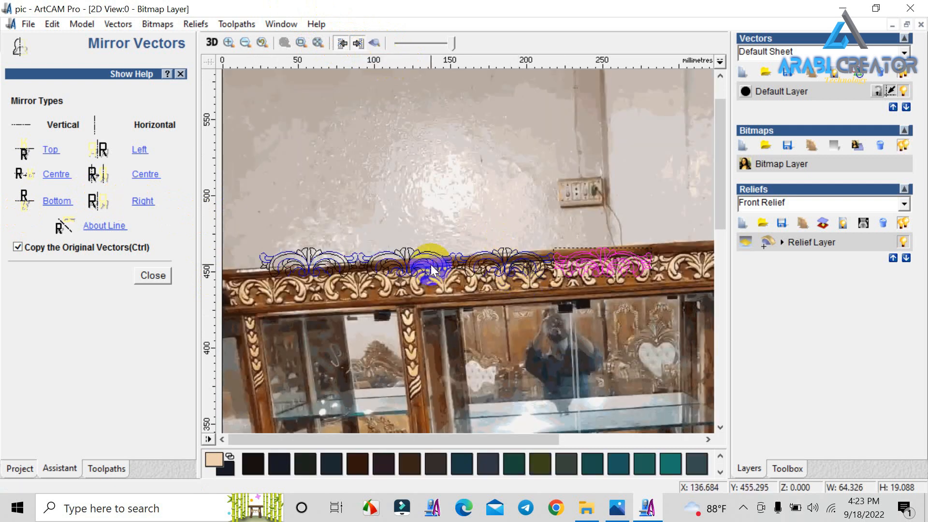
{"action": "scroll", "coordinate": [332, 306], "scroll_direction": "up", "scroll_amount": 2}
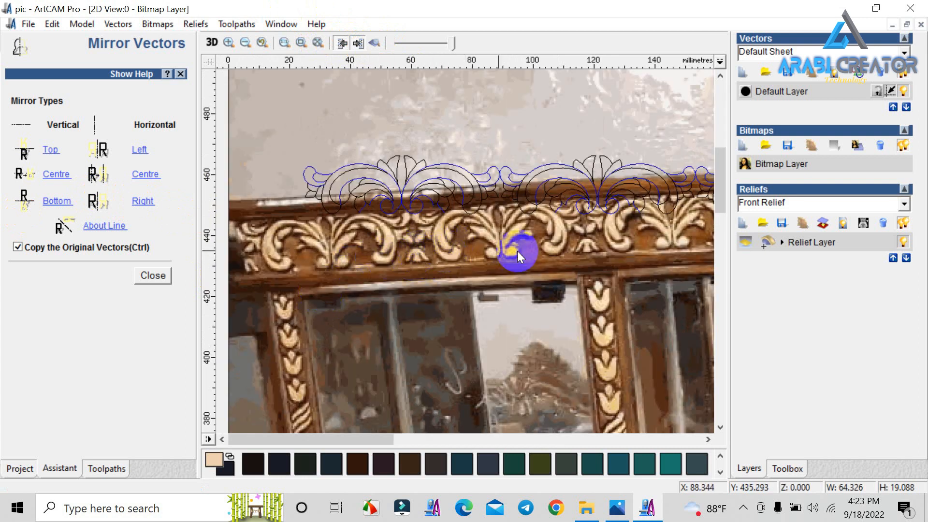
{"action": "left_click", "coordinate": [371, 44]}
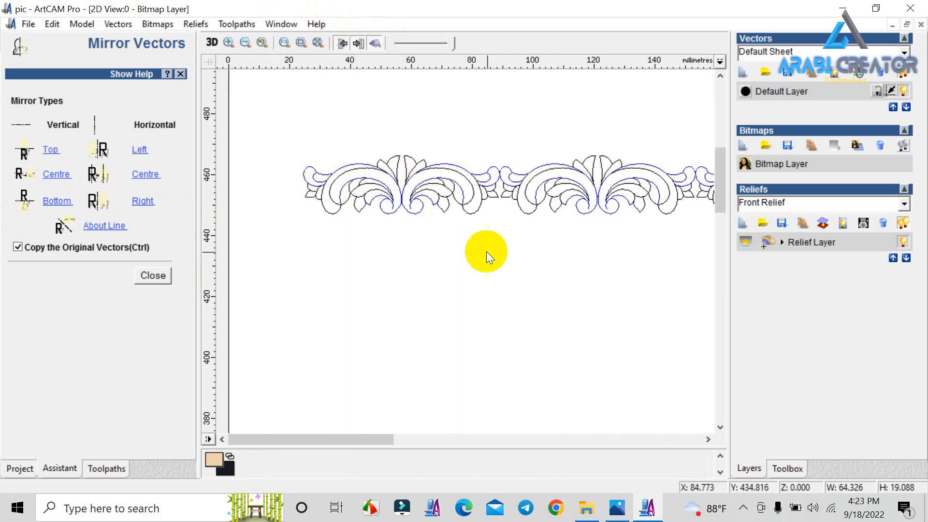
{"action": "scroll", "coordinate": [580, 218], "scroll_direction": "down", "scroll_amount": 3}
{"action": "scroll", "coordinate": [393, 195], "scroll_direction": "up", "scroll_amount": 2}
{"action": "left_click_drag", "start_coordinate": [259, 165], "coordinate": [504, 310]}
{"action": "left_click", "coordinate": [504, 310]}
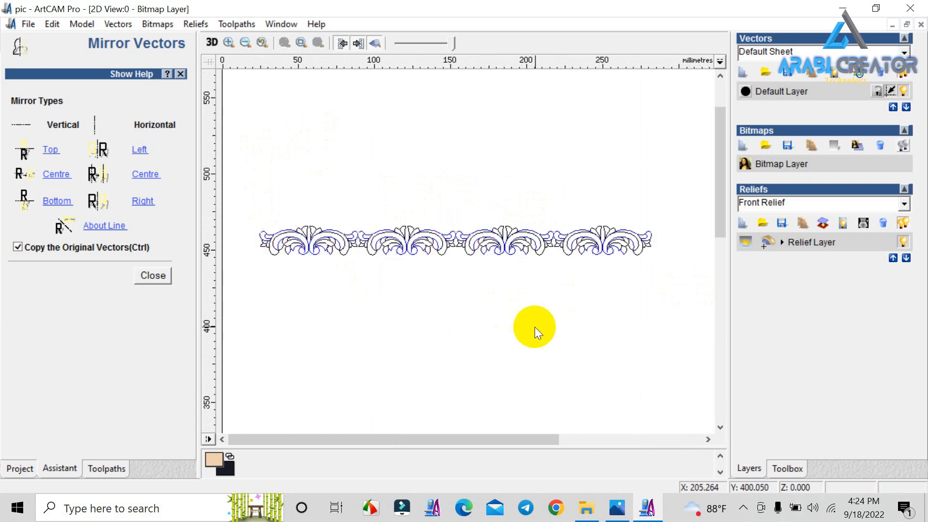
- Mirror a copy of the last motif's right half horizontally to the right to extend the row's right end
{"action": "scroll", "coordinate": [518, 244], "scroll_direction": "up", "scroll_amount": 2}
{"action": "scroll", "coordinate": [404, 253], "scroll_direction": "down", "scroll_amount": 2}
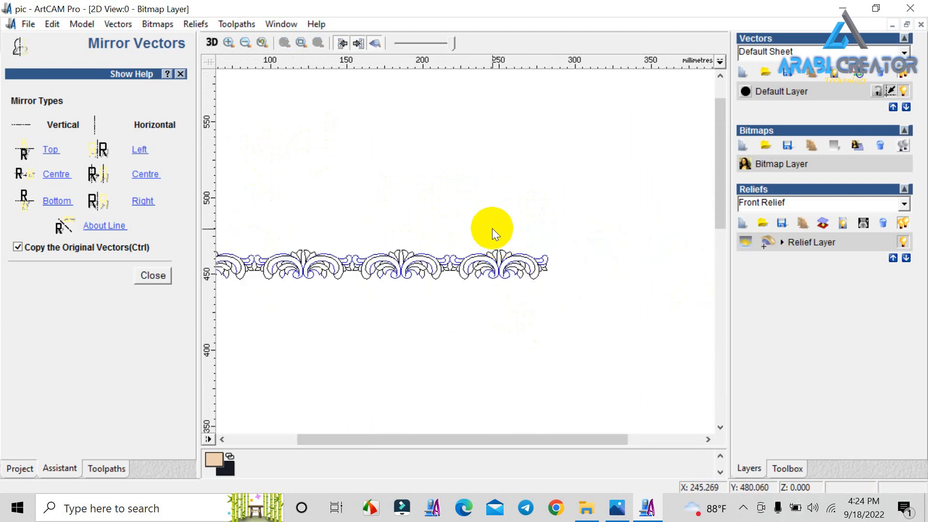
{"action": "left_click_drag", "start_coordinate": [536, 314], "coordinate": [553, 306]}
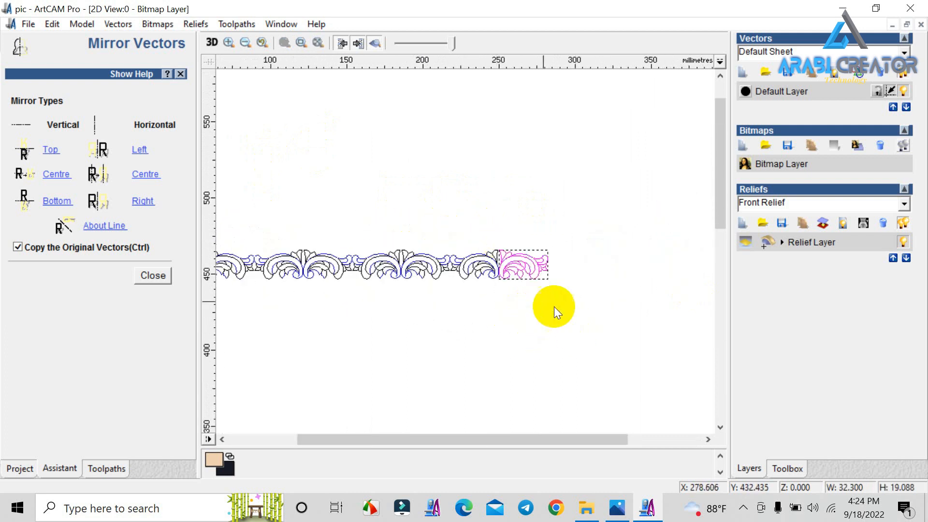
{"action": "left_click", "coordinate": [143, 201]}
{"action": "scroll", "coordinate": [543, 257], "scroll_direction": "down", "scroll_amount": 2}
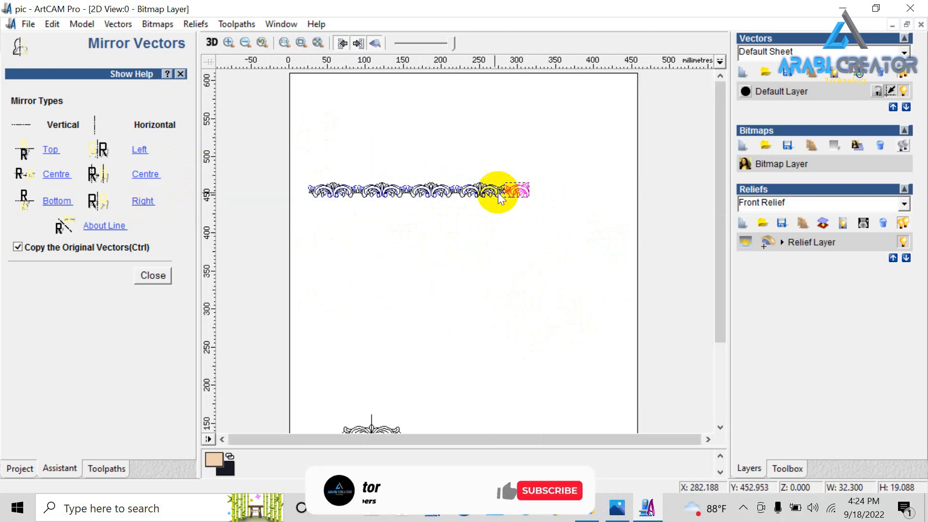
- Check the row against the photo, and mirror a copy of the first motif's left half horizontally to the left
{"action": "left_click", "coordinate": [375, 43]}
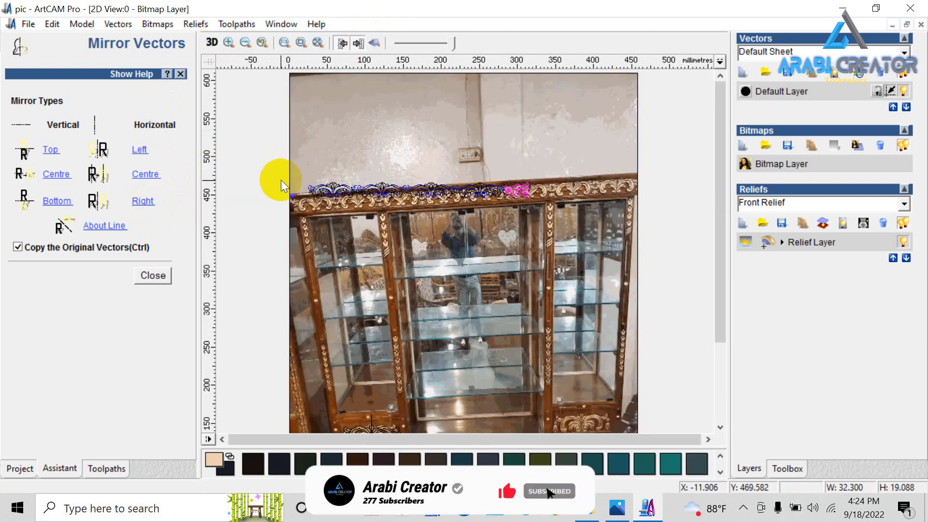
{"action": "left_click", "coordinate": [375, 43]}
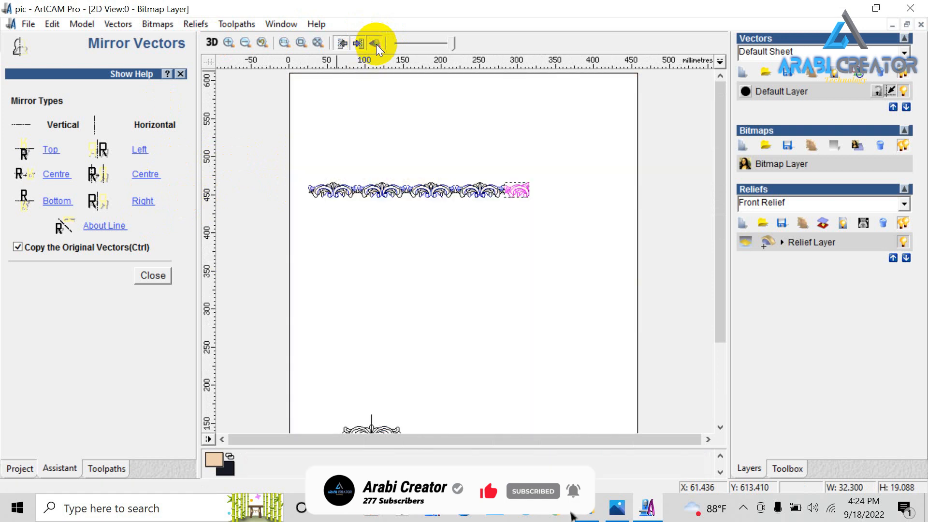
{"action": "scroll", "coordinate": [299, 188], "scroll_direction": "up", "scroll_amount": 3}
{"action": "left_click_drag", "start_coordinate": [278, 215], "coordinate": [405, 344]}
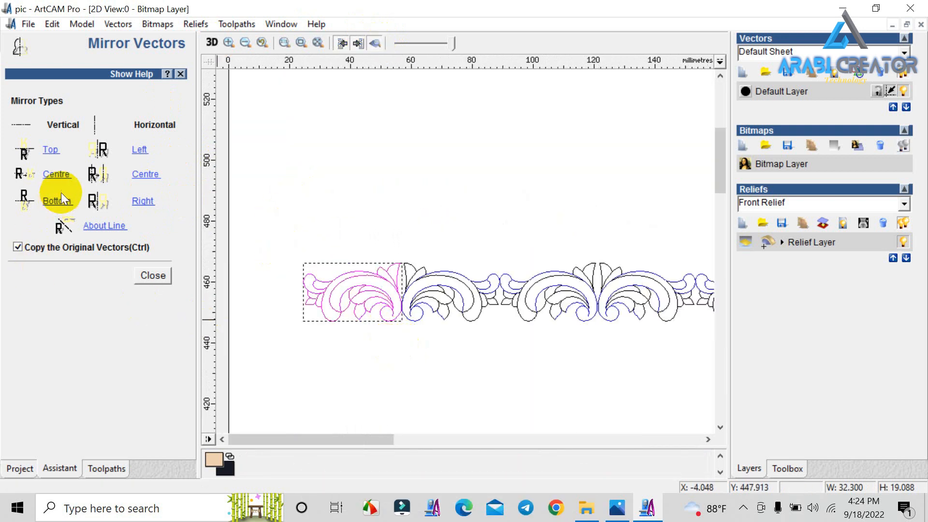
{"action": "left_click", "coordinate": [139, 149]}
{"action": "scroll", "coordinate": [288, 283], "scroll_direction": "down", "scroll_amount": 3}
{"action": "scroll", "coordinate": [307, 207], "scroll_direction": "up", "scroll_amount": 3}
{"action": "scroll", "coordinate": [355, 234], "scroll_direction": "down", "scroll_amount": 3}
- Select the whole border row and move it right so it lies inside the artwork's left edge
{"action": "left_click_drag", "start_coordinate": [261, 153], "coordinate": [595, 269]}
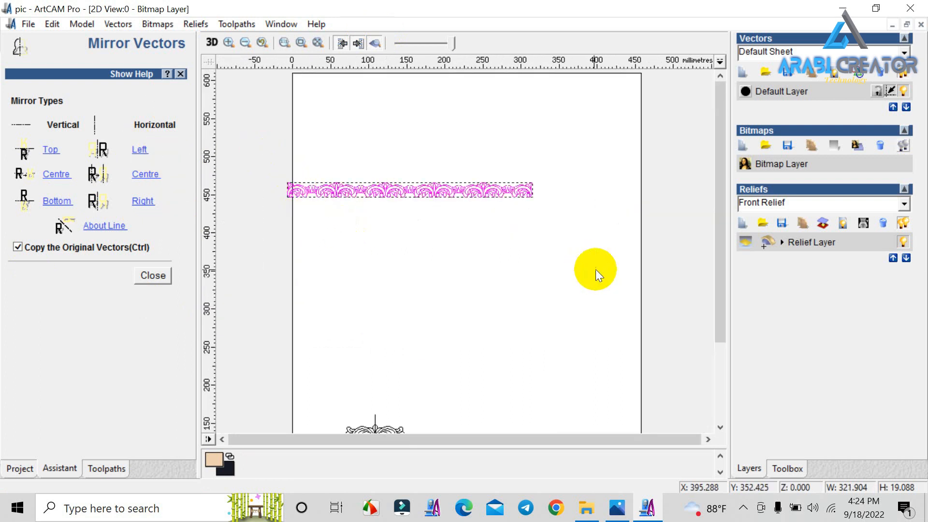
{"action": "scroll", "coordinate": [328, 196], "scroll_direction": "up", "scroll_amount": 2}
{"action": "left_click_drag", "start_coordinate": [368, 233], "coordinate": [426, 230]}
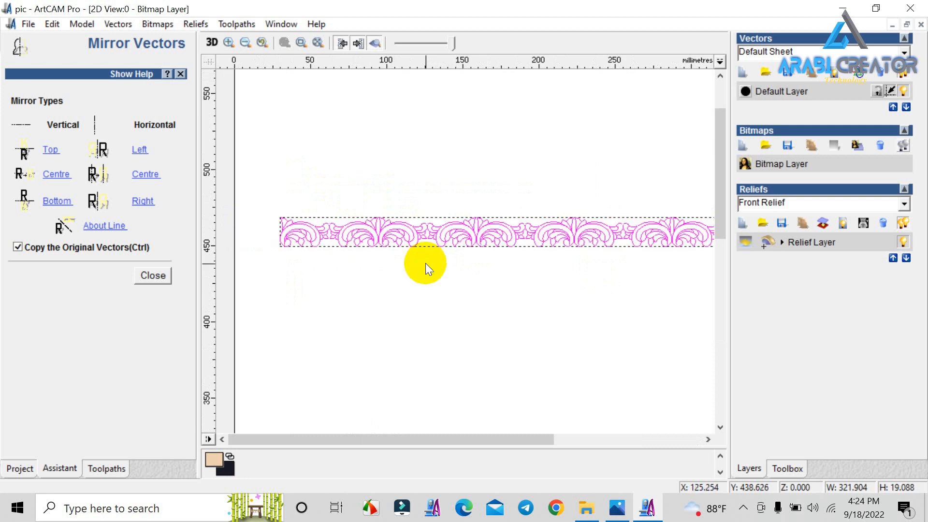
{"action": "scroll", "coordinate": [435, 251], "scroll_direction": "down", "scroll_amount": 2}
{"action": "scroll", "coordinate": [508, 220], "scroll_direction": "up", "scroll_amount": 2}
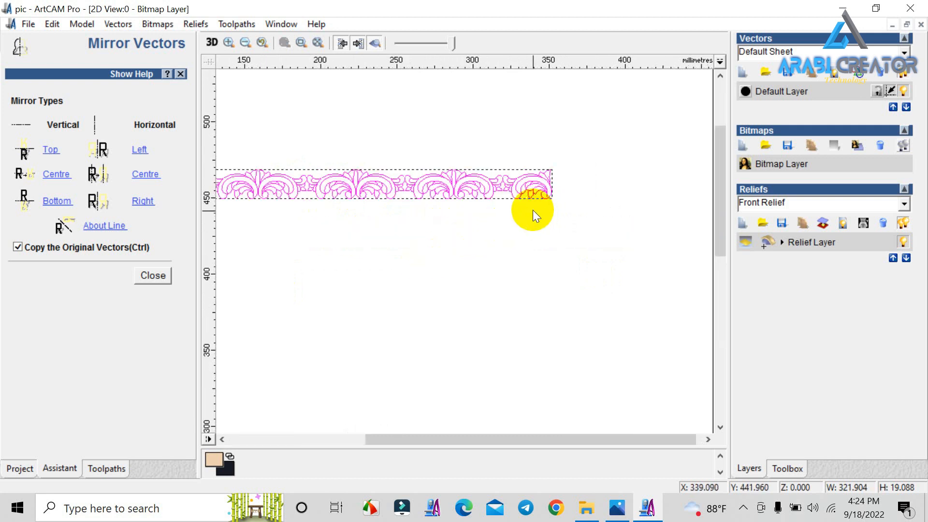
{"action": "left_click", "coordinate": [658, 176]}
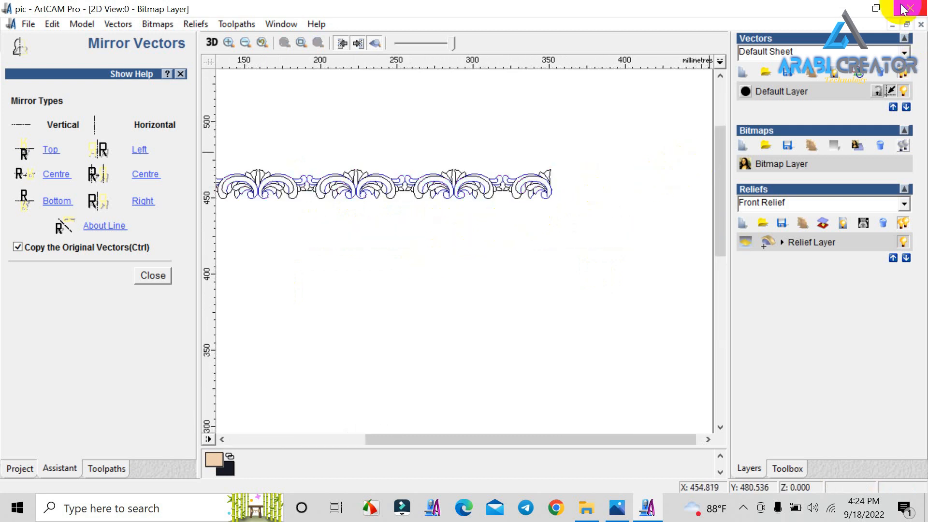
- Minimize the current model, launch a new ArtCAM Pro session and maximize its window
{"action": "left_click", "coordinate": [842, 8]}
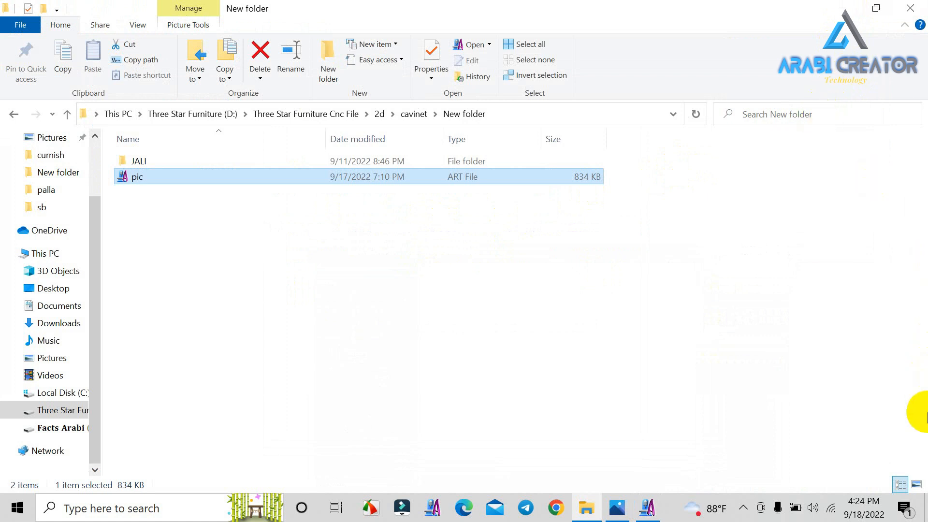
{"action": "right_click", "coordinate": [648, 508]}
{"action": "left_click", "coordinate": [619, 430]}
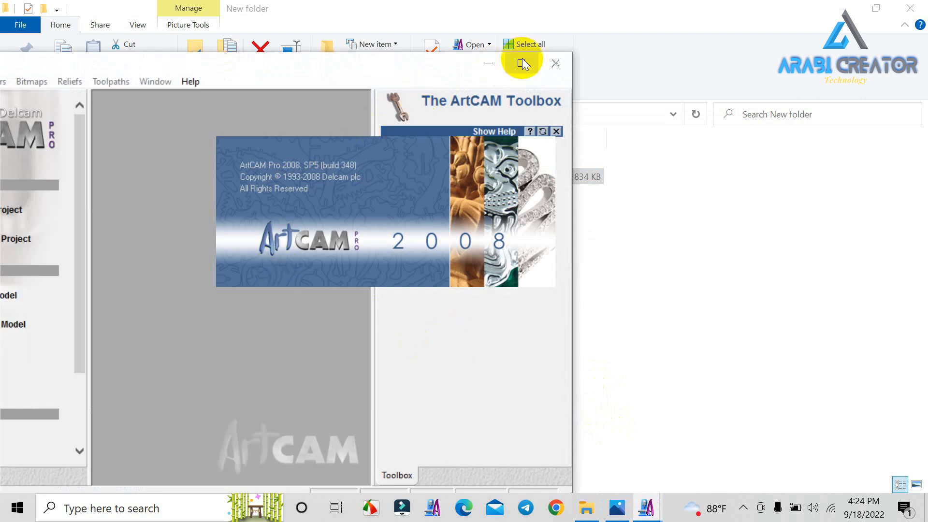
{"action": "left_click", "coordinate": [522, 63]}
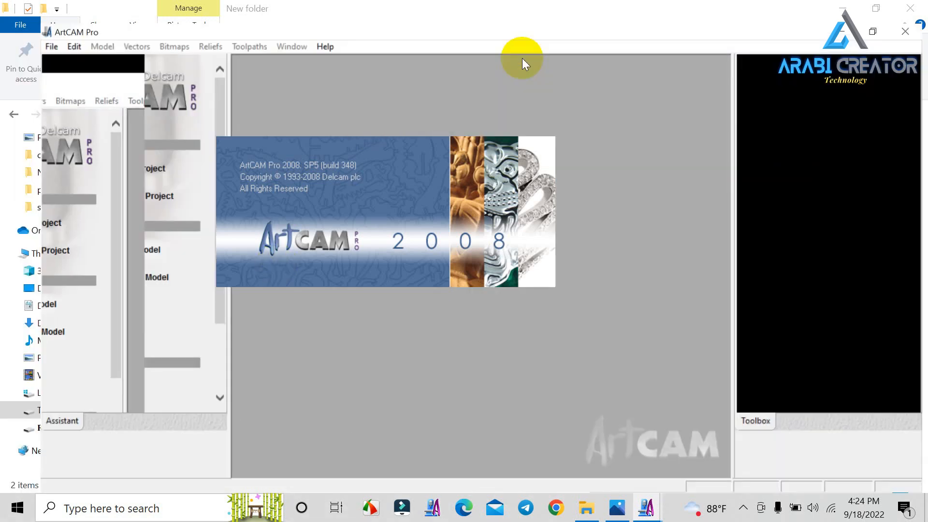
- Create a new model 130 mm high and 1760 mm wide, and maximize its 2D view
{"action": "left_click", "coordinate": [86, 248]}
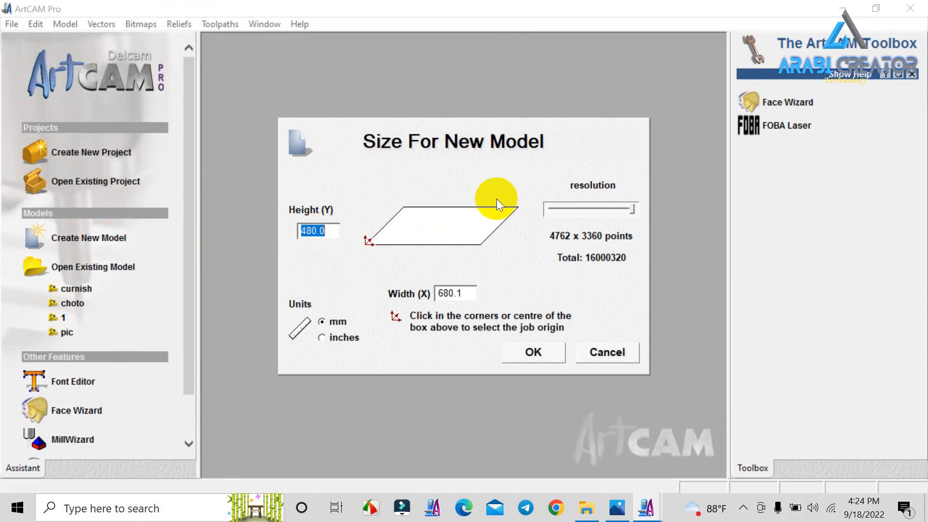
{"action": "type", "text": "130"}
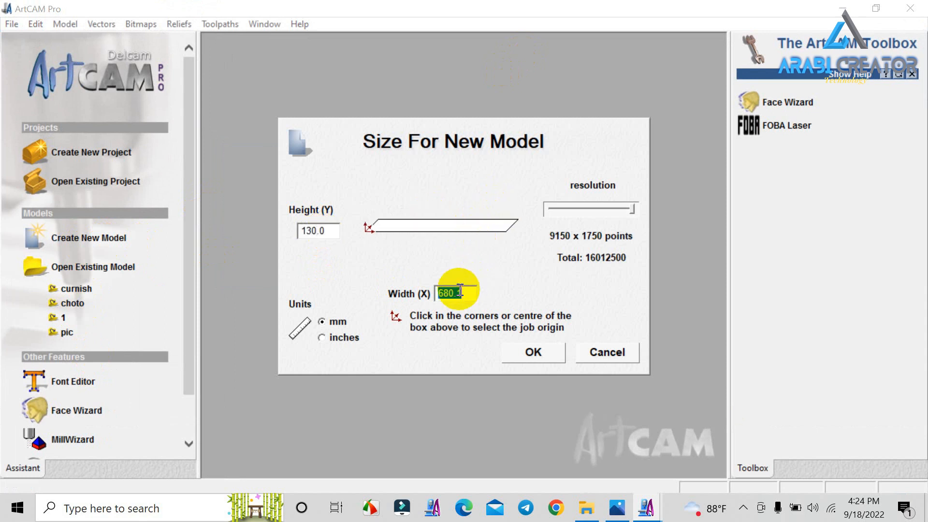
{"action": "type", "text": "1760"}
{"action": "left_click", "coordinate": [507, 352]}
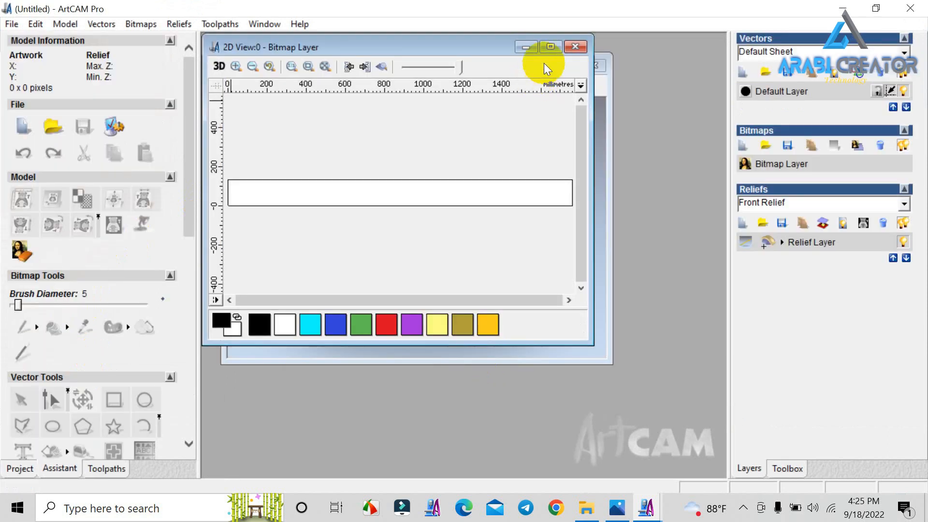
{"action": "left_click", "coordinate": [550, 46]}
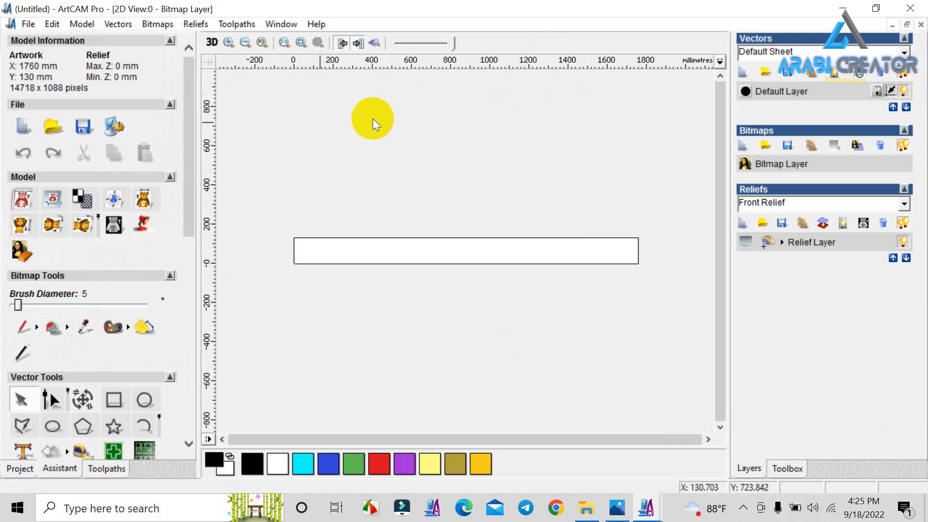
- Create a 1760 by 130 mm rectangle and centre it on the page
{"action": "left_click", "coordinate": [114, 399]}
{"action": "left_click_drag", "start_coordinate": [302, 235], "coordinate": [635, 275]}
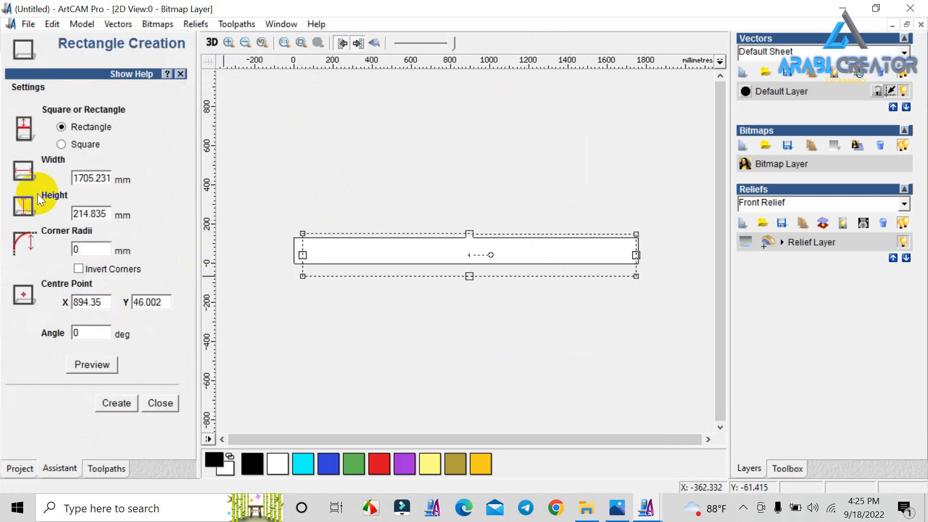
{"action": "left_click", "coordinate": [102, 182]}
{"action": "type", "text": "1760"}
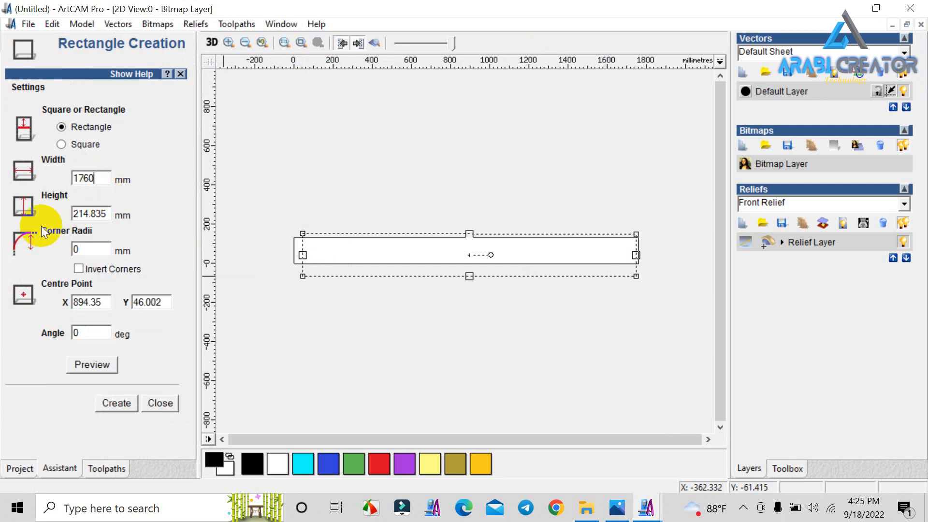
{"action": "double_click", "coordinate": [93, 213]}
{"action": "type", "text": "130"}
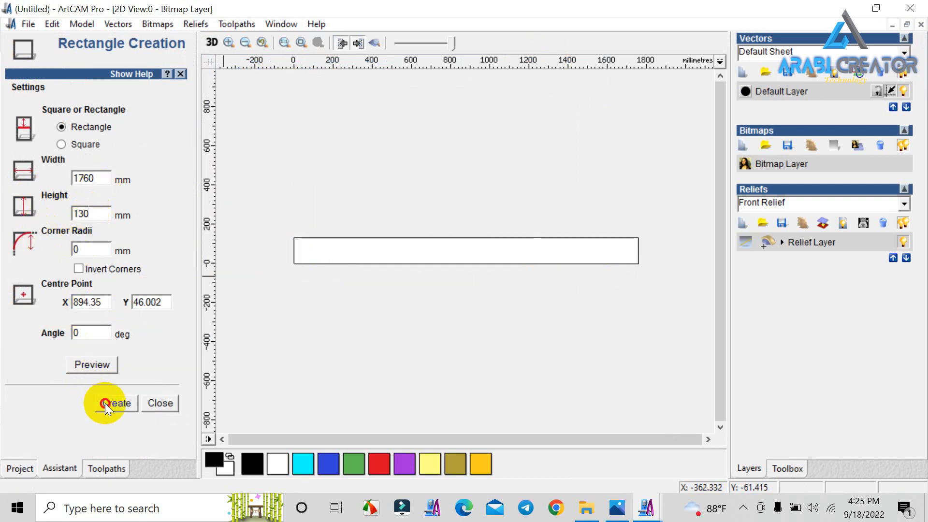
{"action": "left_click", "coordinate": [106, 403]}
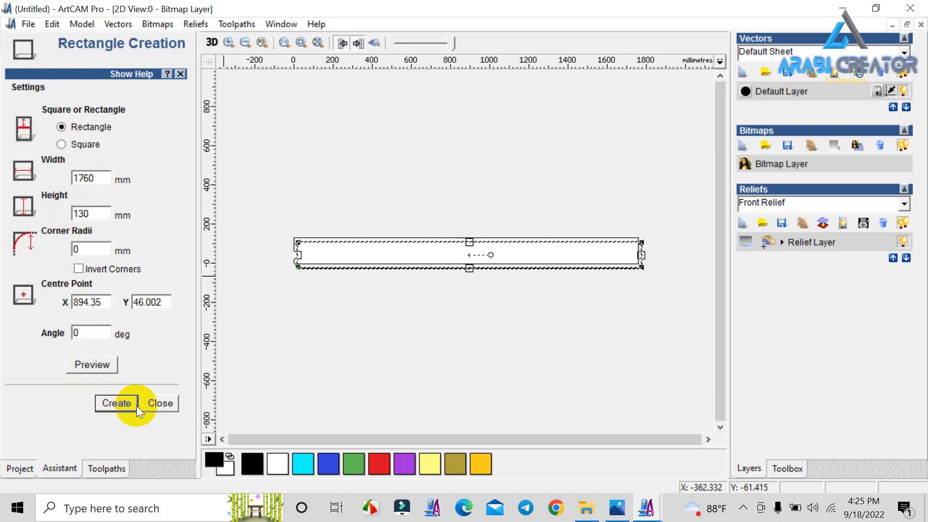
{"action": "left_click", "coordinate": [168, 404]}
{"action": "scroll", "coordinate": [92, 387], "scroll_direction": "down", "scroll_amount": 7}
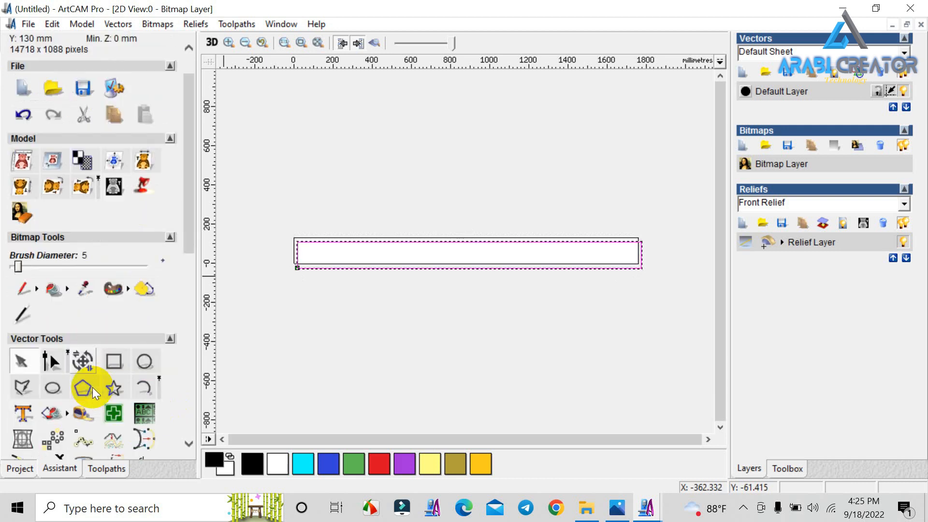
{"action": "left_click", "coordinate": [80, 346]}
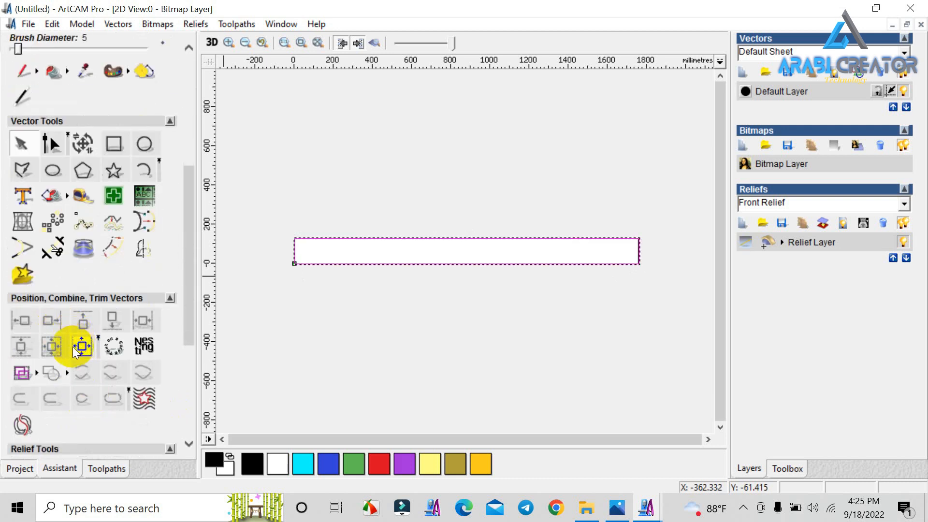
{"action": "left_click", "coordinate": [356, 332]}
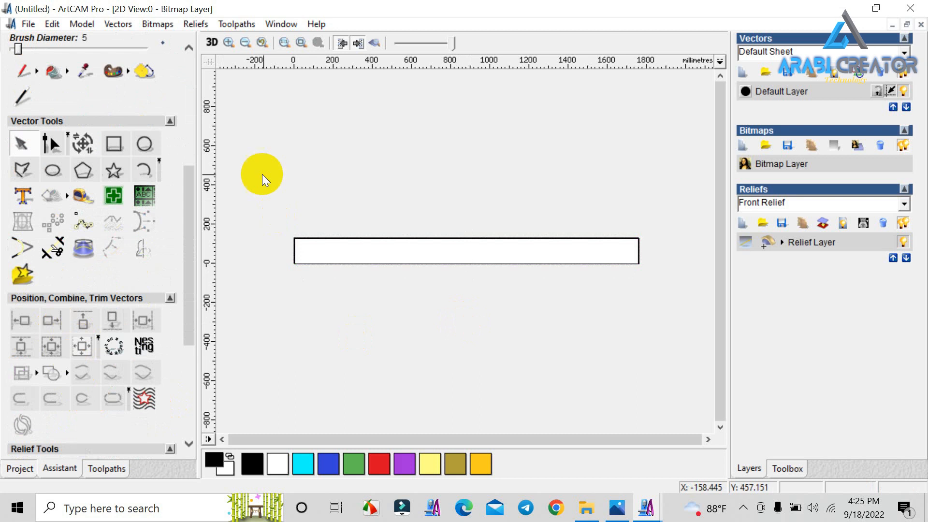
- Switch to File Explorer and go up from New folder through cavinet to the 2d folder
{"action": "left_click", "coordinate": [595, 515]}
{"action": "left_click", "coordinate": [276, 288]}
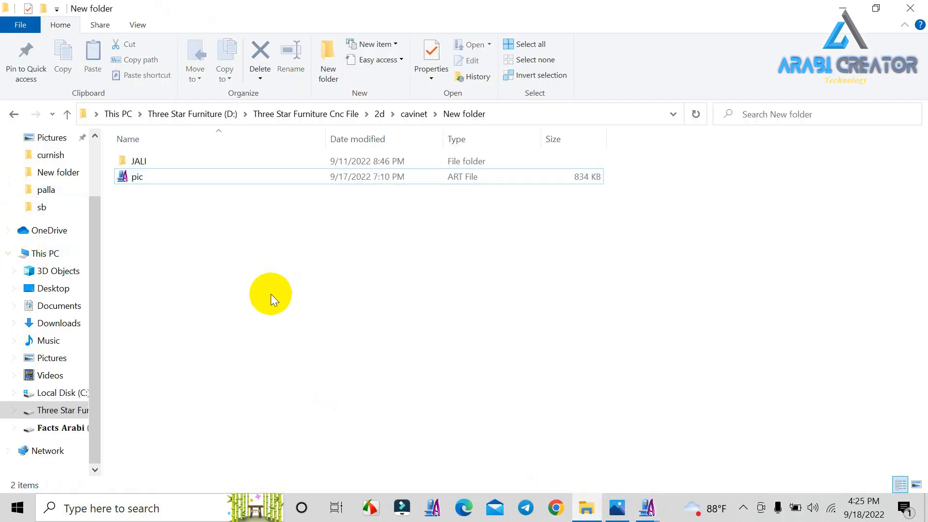
{"action": "key", "text": "BackSpace"}
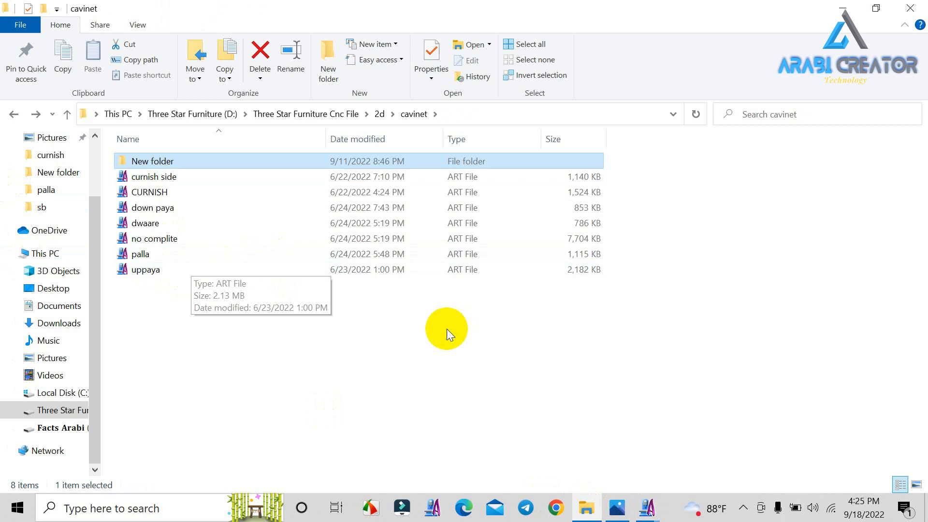
{"action": "key", "text": "BackSpace"}
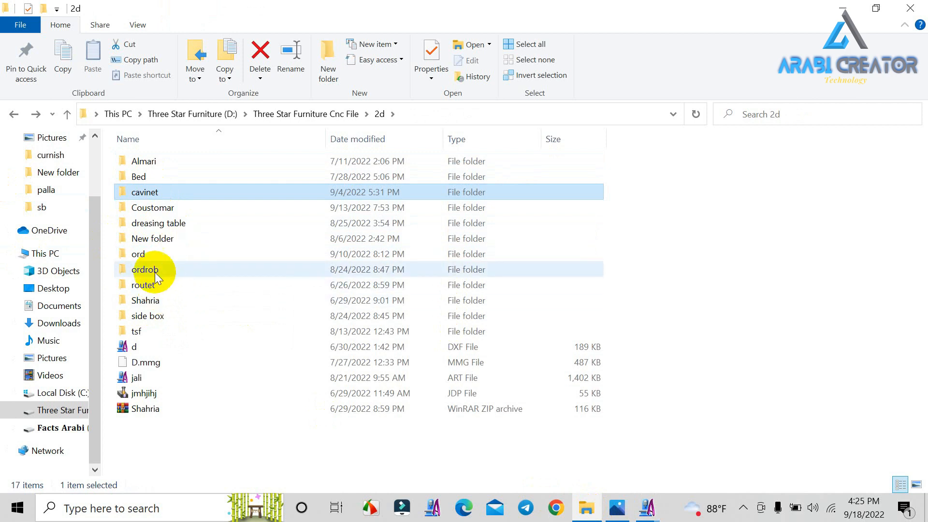
- Open the curnish model from the customer's Cavinet folder inside Coustomar, and maximize its window and 2D view
{"action": "double_click", "coordinate": [160, 207]}
{"action": "left_click", "coordinate": [140, 189]}
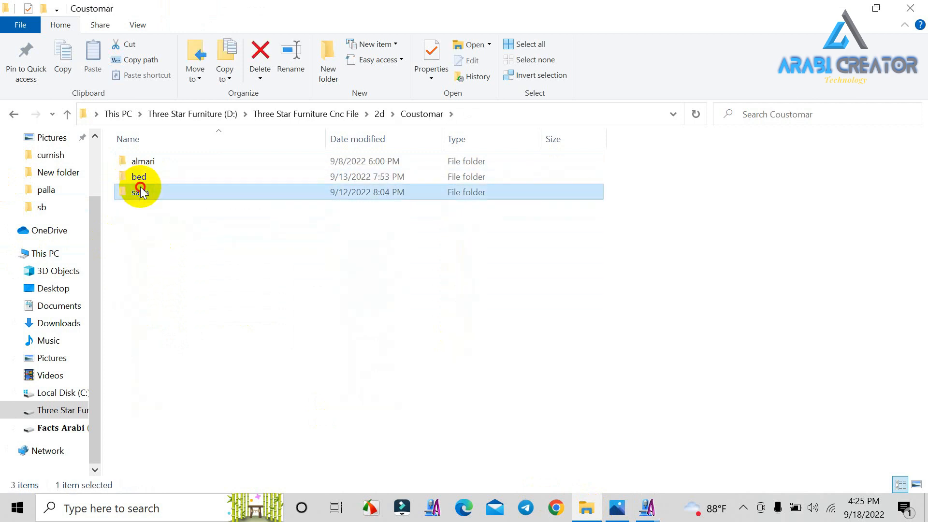
{"action": "double_click", "coordinate": [140, 192]}
{"action": "double_click", "coordinate": [132, 162]}
{"action": "left_click", "coordinate": [153, 183]}
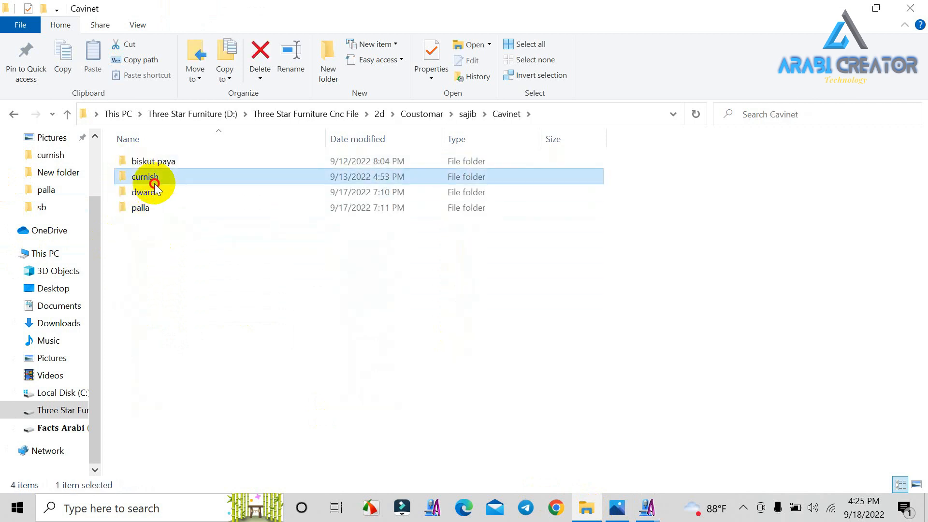
{"action": "double_click", "coordinate": [153, 183]}
{"action": "double_click", "coordinate": [138, 181]}
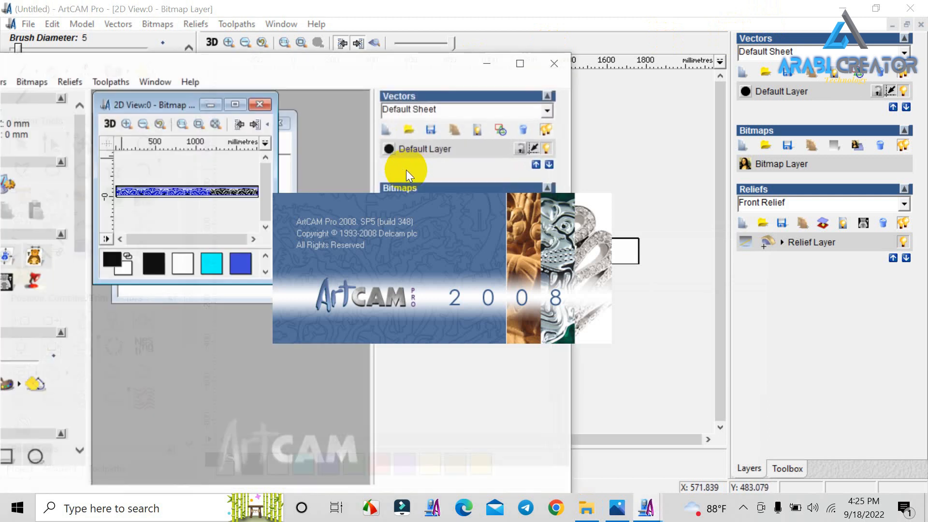
{"action": "left_click", "coordinate": [225, 105]}
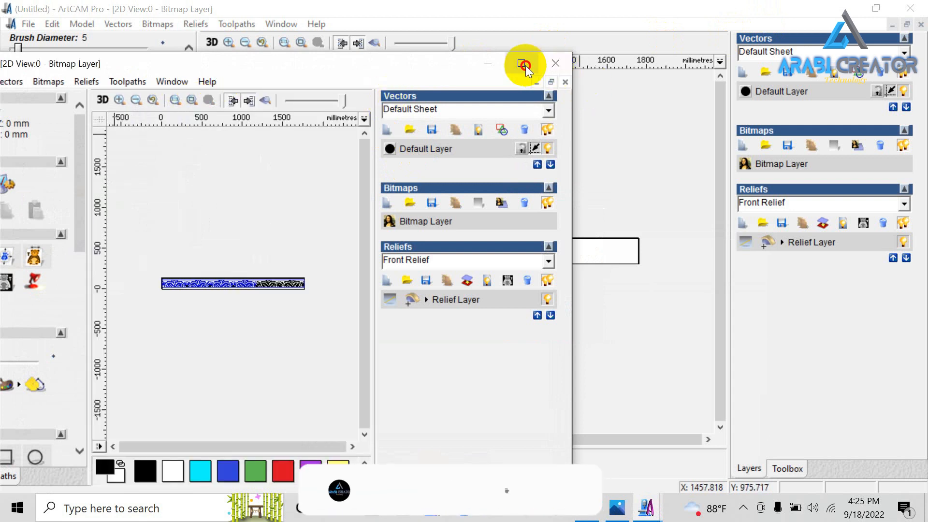
{"action": "left_click", "coordinate": [522, 64]}
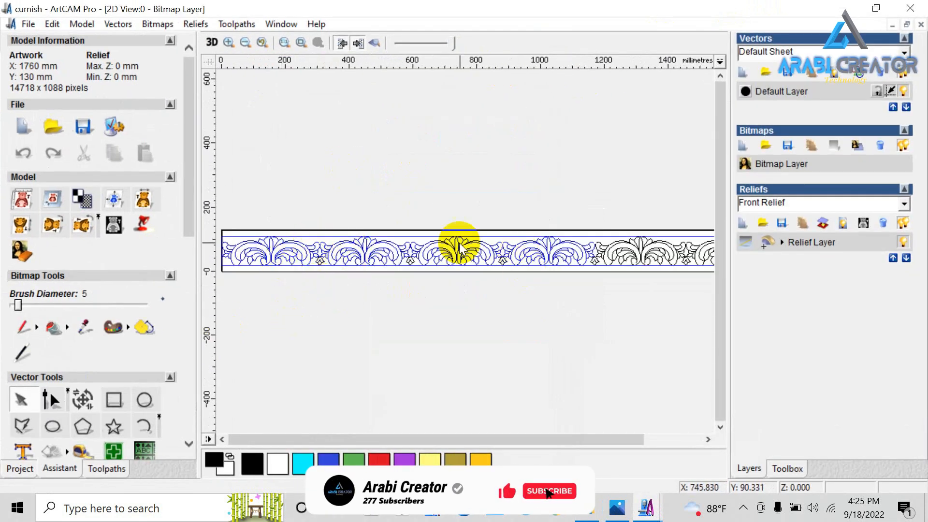
- Copy the entire border pattern from the curnish model and paste it into the new untitled model
{"action": "scroll", "coordinate": [415, 251], "scroll_direction": "down", "scroll_amount": 1}
{"action": "left_click_drag", "start_coordinate": [305, 217], "coordinate": [621, 261]}
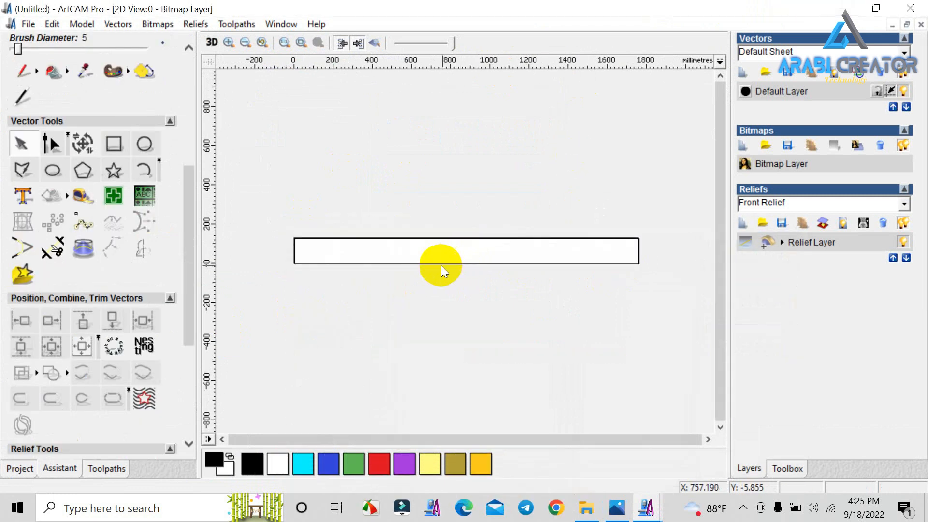
{"action": "key", "text": "ctrl+v"}
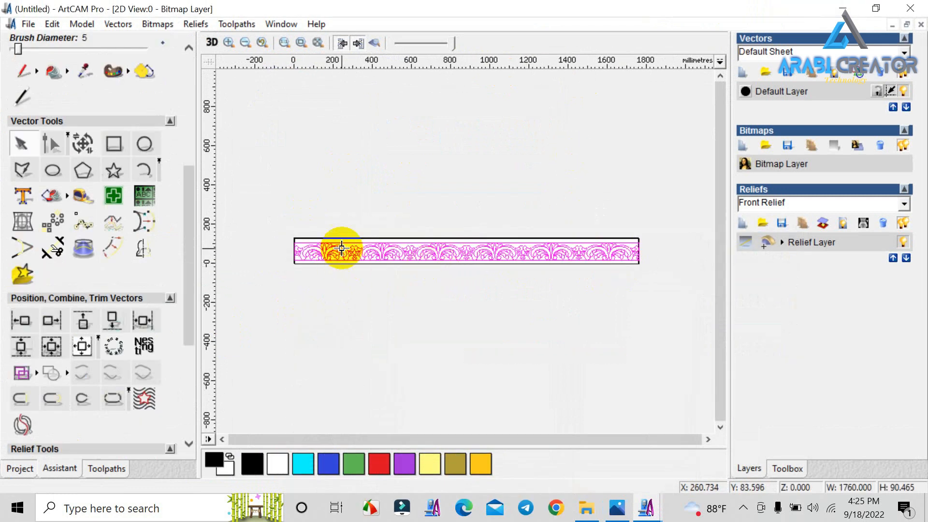
{"action": "scroll", "coordinate": [464, 238], "scroll_direction": "up", "scroll_amount": 3}
{"action": "scroll", "coordinate": [459, 250], "scroll_direction": "down", "scroll_amount": 2}
{"action": "scroll", "coordinate": [620, 260], "scroll_direction": "down", "scroll_amount": 1}
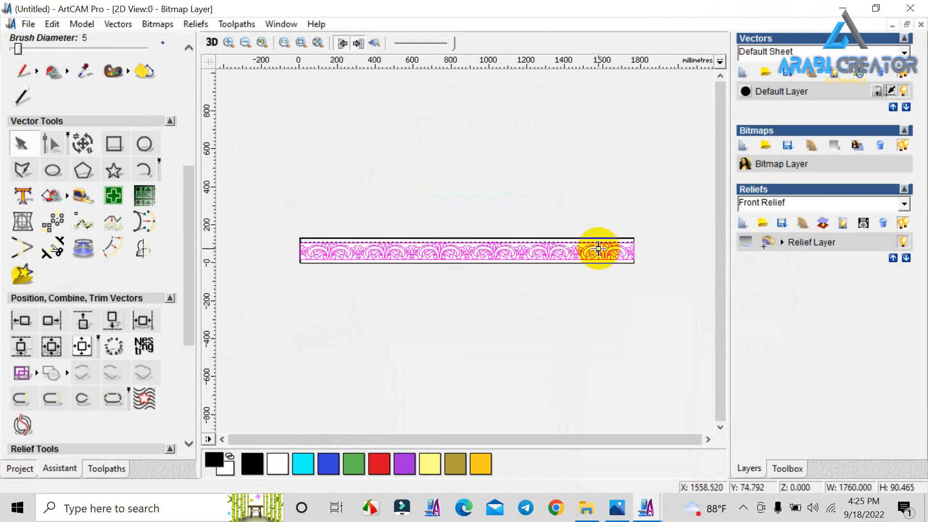
{"action": "scroll", "coordinate": [623, 254], "scroll_direction": "up", "scroll_amount": 4}
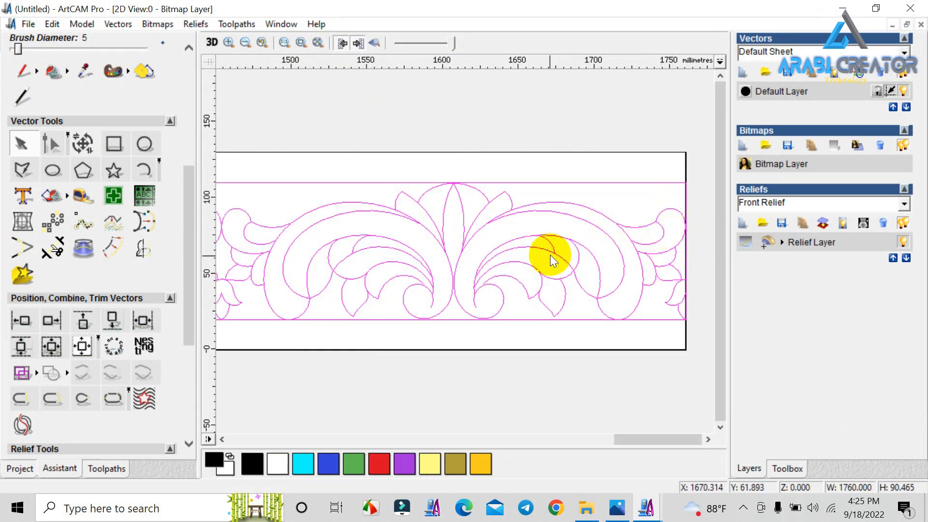
- Stretch the pasted border freehand to about 2016 mm wide and 244 mm high
{"action": "scroll", "coordinate": [546, 251], "scroll_direction": "down", "scroll_amount": 2}
{"action": "left_click", "coordinate": [527, 258]}
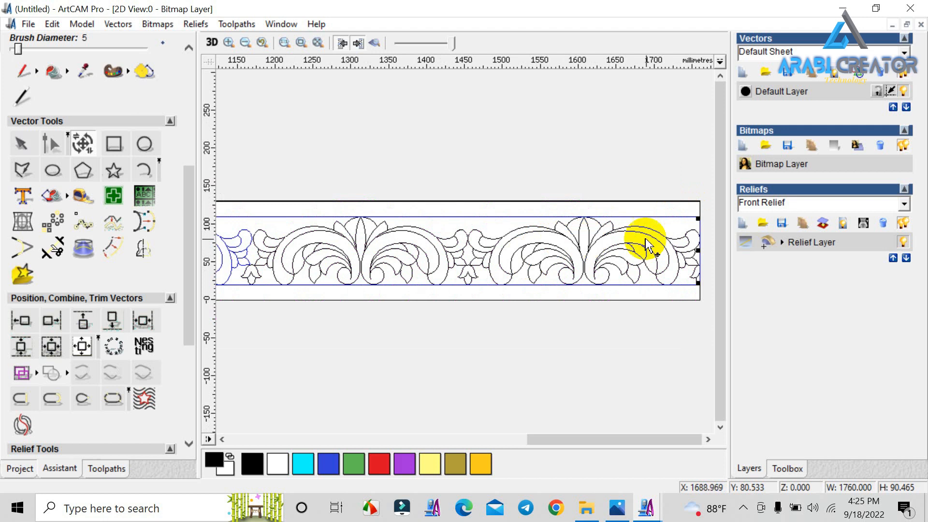
{"action": "scroll", "coordinate": [681, 247], "scroll_direction": "down", "scroll_amount": 2}
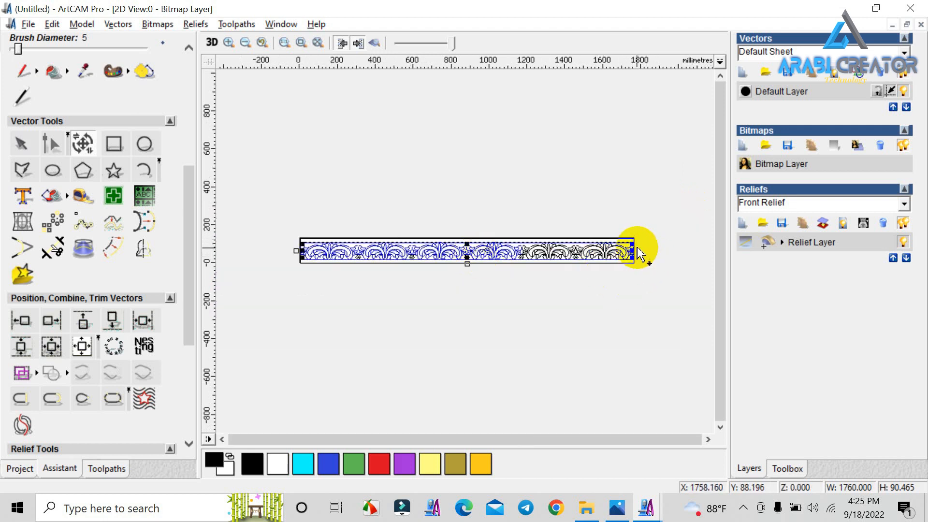
{"action": "left_click_drag", "start_coordinate": [632, 251], "coordinate": [658, 256]}
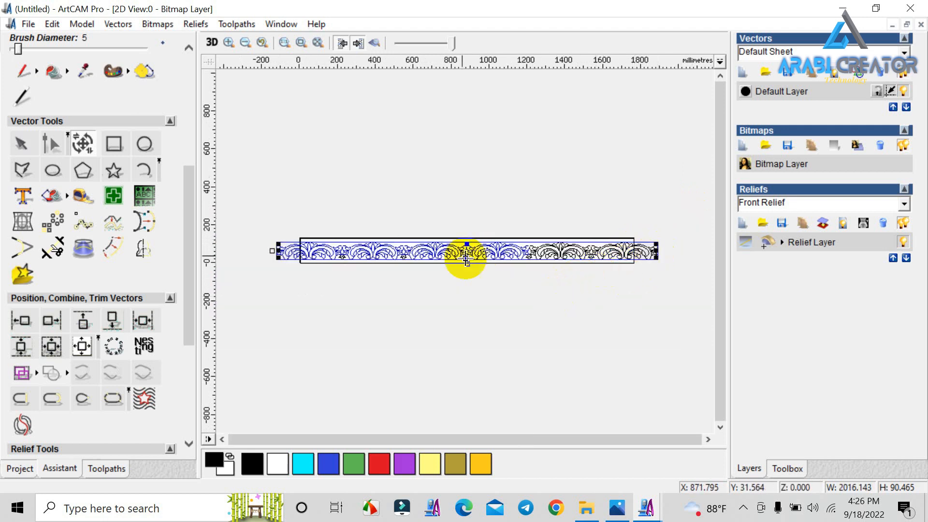
{"action": "left_click_drag", "start_coordinate": [466, 241], "coordinate": [466, 229]}
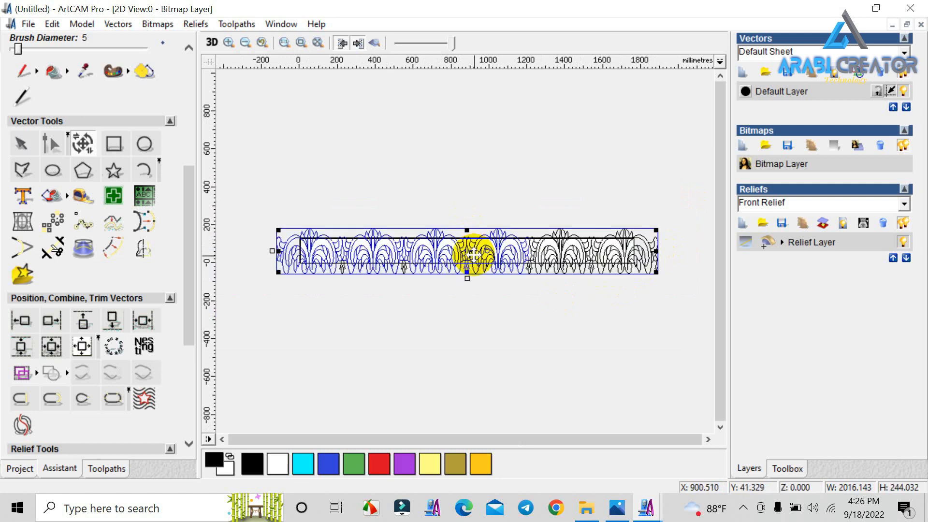
{"action": "scroll", "coordinate": [475, 255], "scroll_direction": "down", "scroll_amount": 1}
{"action": "scroll", "coordinate": [493, 249], "scroll_direction": "up", "scroll_amount": 1}
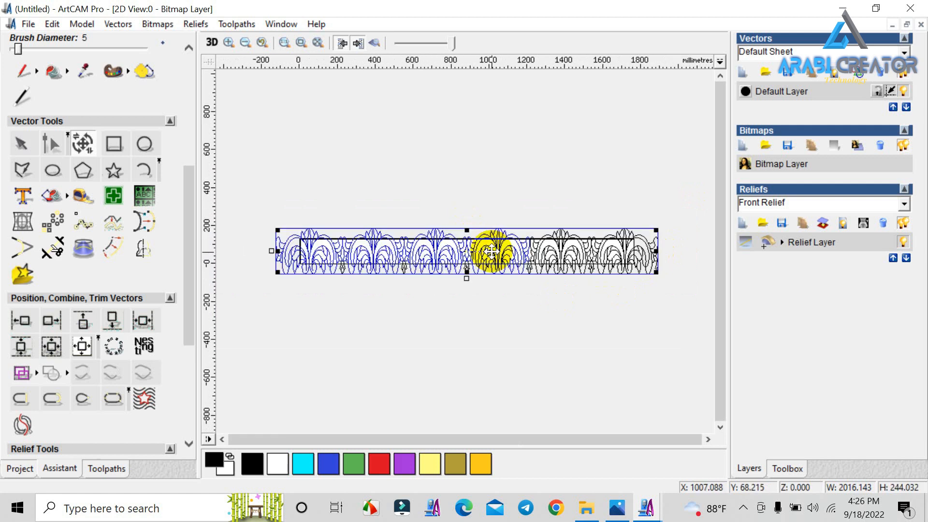
- Resize the border to 1760 mm wide and 130 mm high with width and height unlinked
{"action": "double_click", "coordinate": [490, 255]}
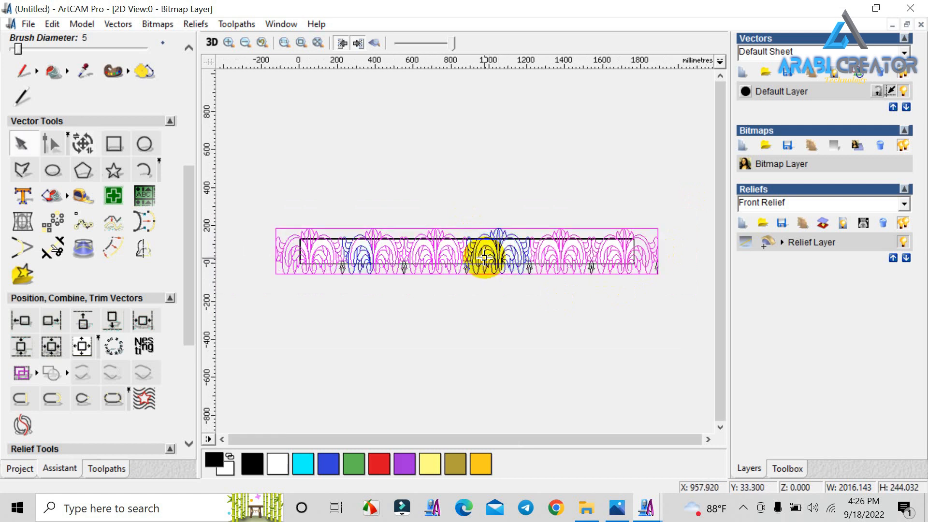
{"action": "left_click", "coordinate": [122, 233]}
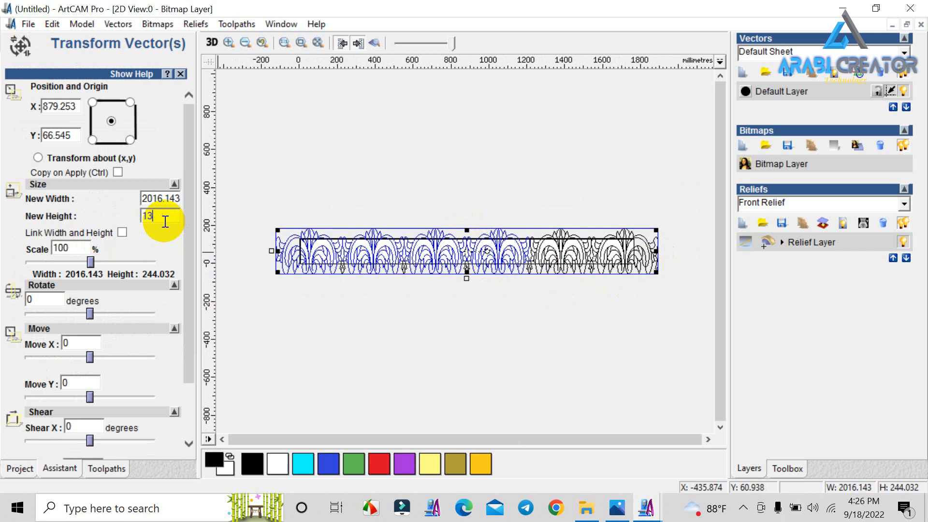
{"action": "left_click", "coordinate": [165, 199]}
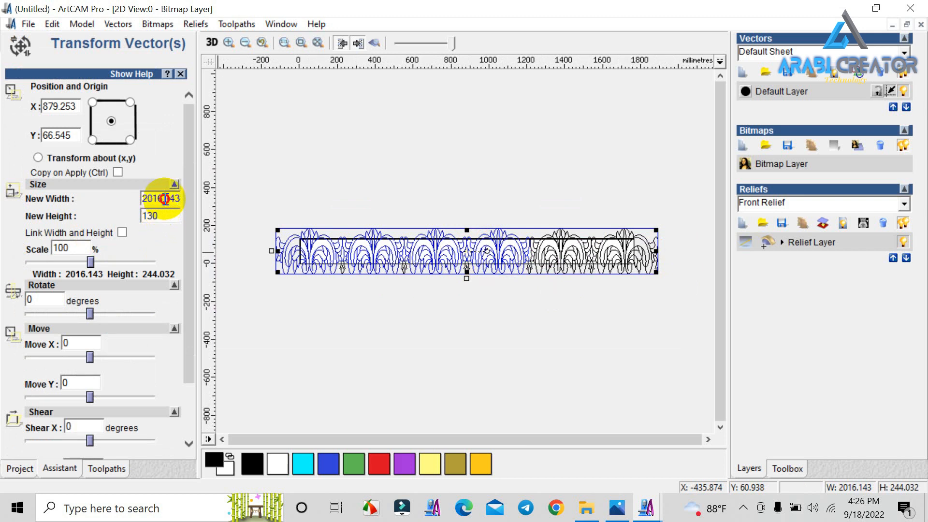
{"action": "type", "text": "1760"}
{"action": "scroll", "coordinate": [155, 309], "scroll_direction": "down", "scroll_amount": 3}
{"action": "left_click", "coordinate": [122, 434]}
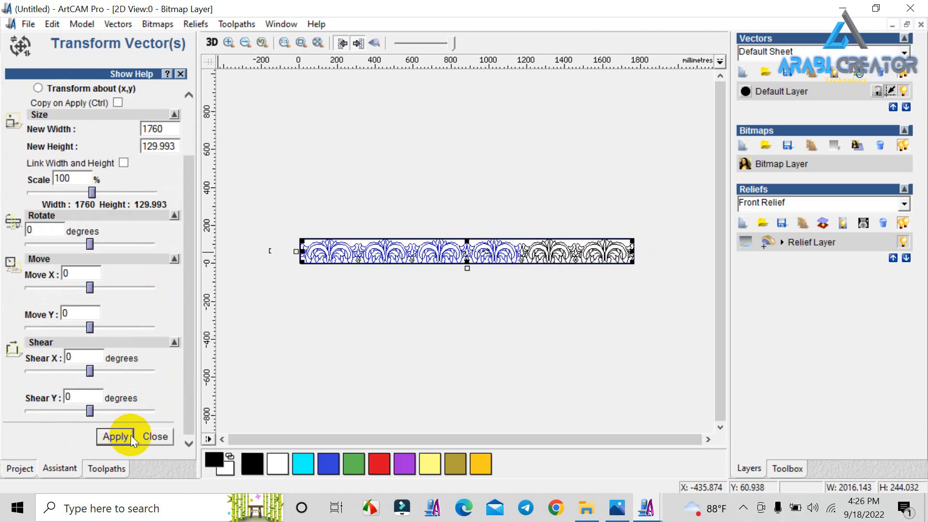
{"action": "left_click", "coordinate": [155, 442]}
- Check the resized border's fit at the rectangle's right end and centre the border on the page
{"action": "scroll", "coordinate": [578, 237], "scroll_direction": "up", "scroll_amount": 2}
{"action": "scroll", "coordinate": [628, 247], "scroll_direction": "up", "scroll_amount": 1}
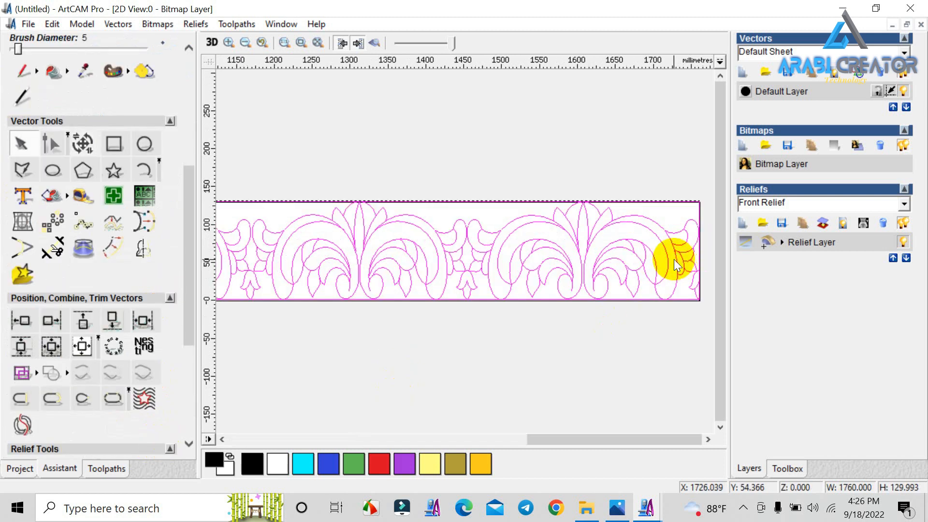
{"action": "scroll", "coordinate": [648, 239], "scroll_direction": "up", "scroll_amount": 1}
{"action": "scroll", "coordinate": [628, 249], "scroll_direction": "up", "scroll_amount": 1}
{"action": "scroll", "coordinate": [63, 331], "scroll_direction": "down", "scroll_amount": 5}
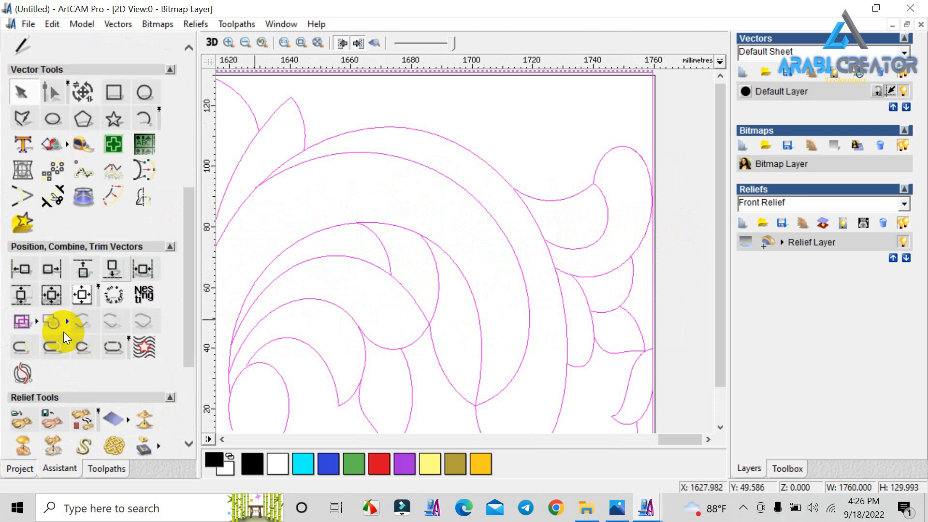
{"action": "left_click", "coordinate": [82, 137]}
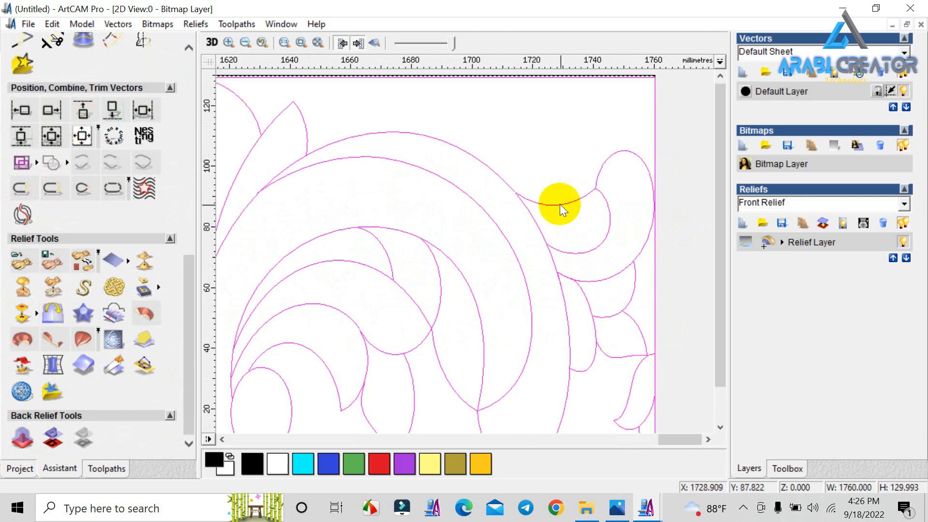
- Undo the last four changes to the border, including its stretch to 130 mm high
{"action": "scroll", "coordinate": [555, 203], "scroll_direction": "down", "scroll_amount": 2}
{"action": "scroll", "coordinate": [290, 258], "scroll_direction": "down", "scroll_amount": 1}
{"action": "scroll", "coordinate": [301, 258], "scroll_direction": "down", "scroll_amount": 1}
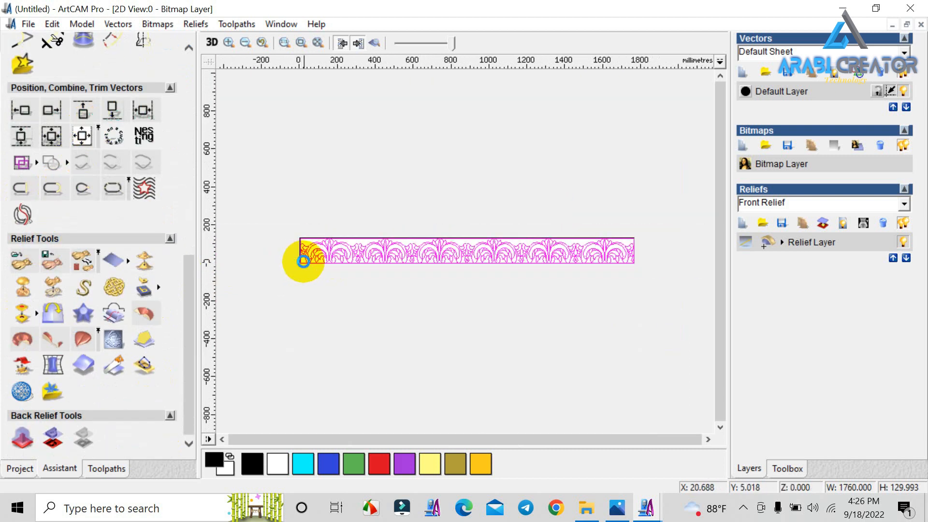
{"action": "key", "text": "ctrl+z"}
{"action": "key", "text": "ctrl+z"}
{"action": "key", "text": "ctrl+z"}
{"action": "key", "text": "ctrl+z"}
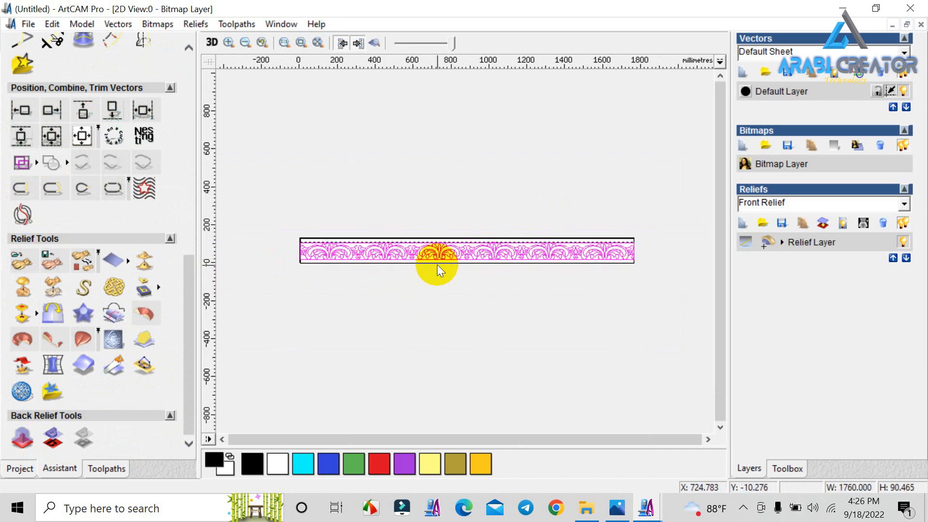
- Examine the border's margins inside the panel and the repeating leaf scrolls along its full length
{"action": "scroll", "coordinate": [441, 265], "scroll_direction": "up", "scroll_amount": 2}
{"action": "left_click", "coordinate": [480, 344]}
{"action": "scroll", "coordinate": [435, 338], "scroll_direction": "down", "scroll_amount": 3}
{"action": "scroll", "coordinate": [412, 265], "scroll_direction": "up", "scroll_amount": 5}
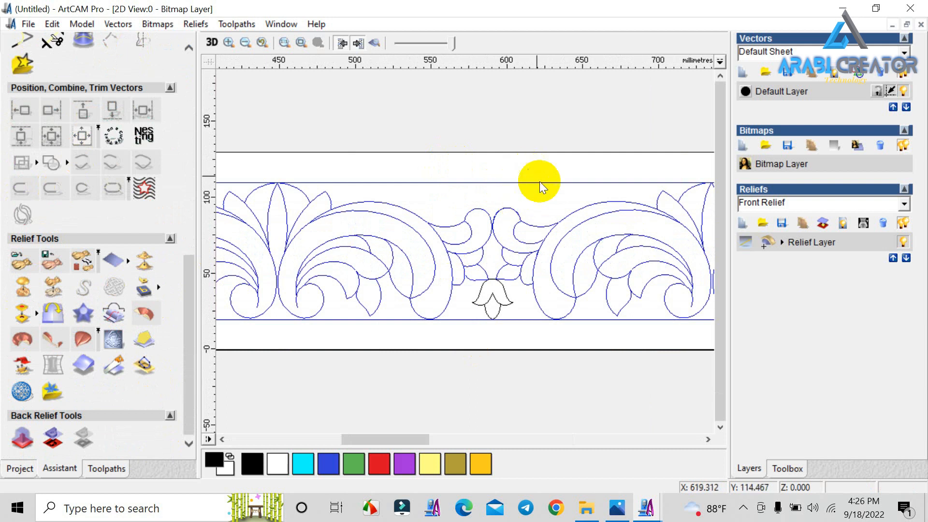
{"action": "scroll", "coordinate": [459, 331], "scroll_direction": "down", "scroll_amount": 2}
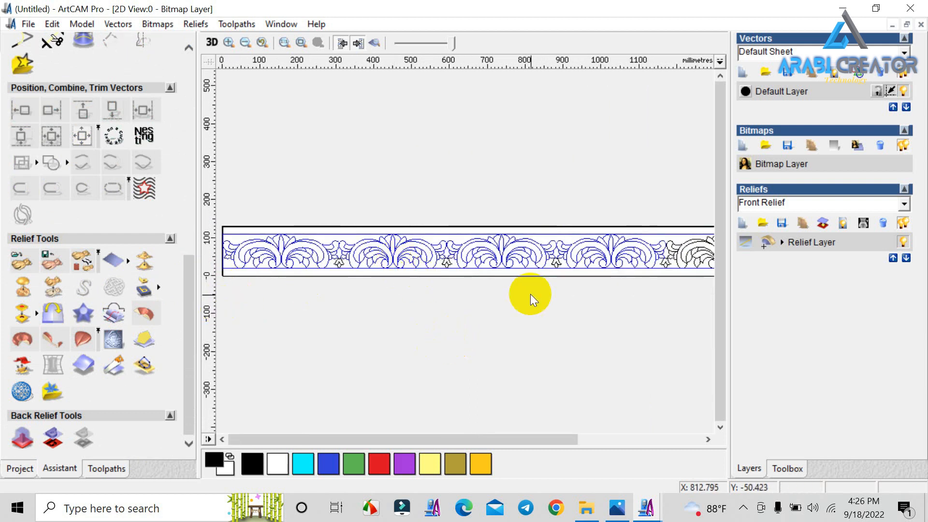
{"action": "scroll", "coordinate": [483, 278], "scroll_direction": "up", "scroll_amount": 1}
{"action": "scroll", "coordinate": [479, 280], "scroll_direction": "down", "scroll_amount": 2}
{"action": "left_click_drag", "start_coordinate": [287, 199], "coordinate": [682, 261]}
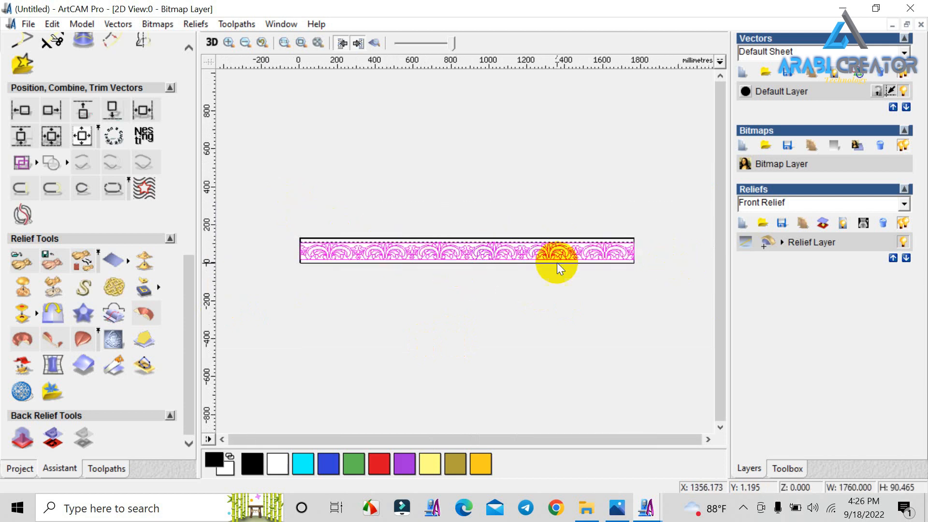
{"action": "scroll", "coordinate": [331, 240], "scroll_direction": "up", "scroll_amount": 2}
{"action": "left_click", "coordinate": [105, 467]}
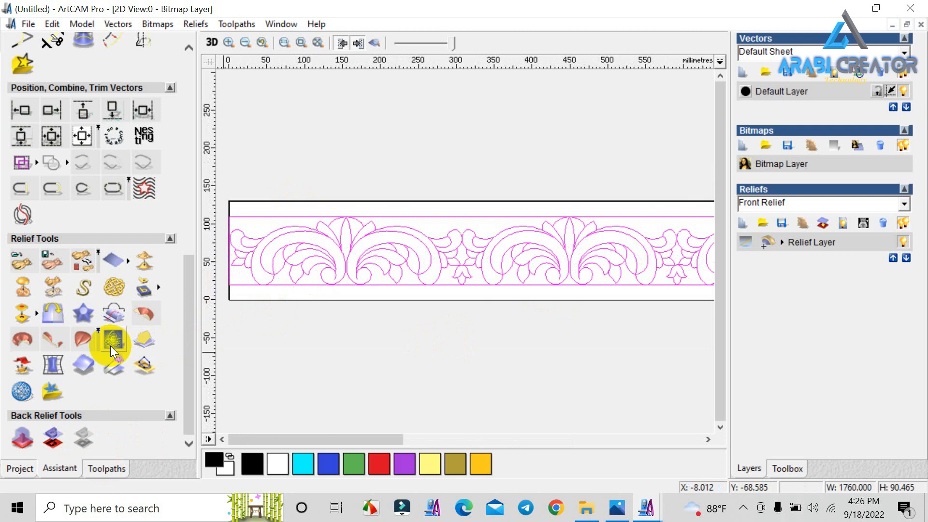
{"action": "scroll", "coordinate": [51, 207], "scroll_direction": "up", "scroll_amount": 4}
{"action": "left_click", "coordinate": [320, 288]}
{"action": "scroll", "coordinate": [220, 256], "scroll_direction": "up", "scroll_amount": 1}
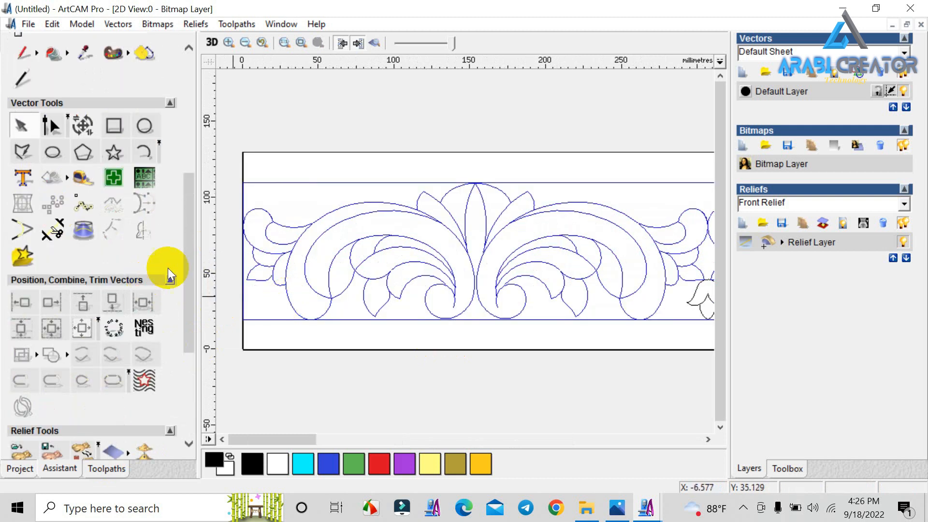
{"action": "scroll", "coordinate": [405, 272], "scroll_direction": "down", "scroll_amount": 2}
{"action": "scroll", "coordinate": [444, 241], "scroll_direction": "down", "scroll_amount": 1}
{"action": "scroll", "coordinate": [538, 254], "scroll_direction": "up", "scroll_amount": 1}
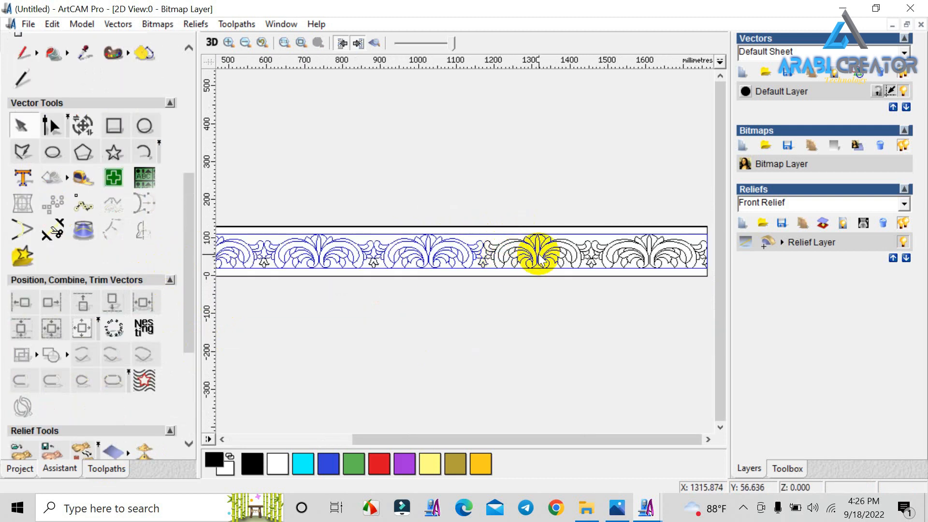
{"action": "scroll", "coordinate": [530, 282], "scroll_direction": "down", "scroll_amount": 1}
{"action": "scroll", "coordinate": [307, 239], "scroll_direction": "down", "scroll_amount": 1}
{"action": "scroll", "coordinate": [377, 248], "scroll_direction": "up", "scroll_amount": 2}
{"action": "scroll", "coordinate": [374, 263], "scroll_direction": "down", "scroll_amount": 1}
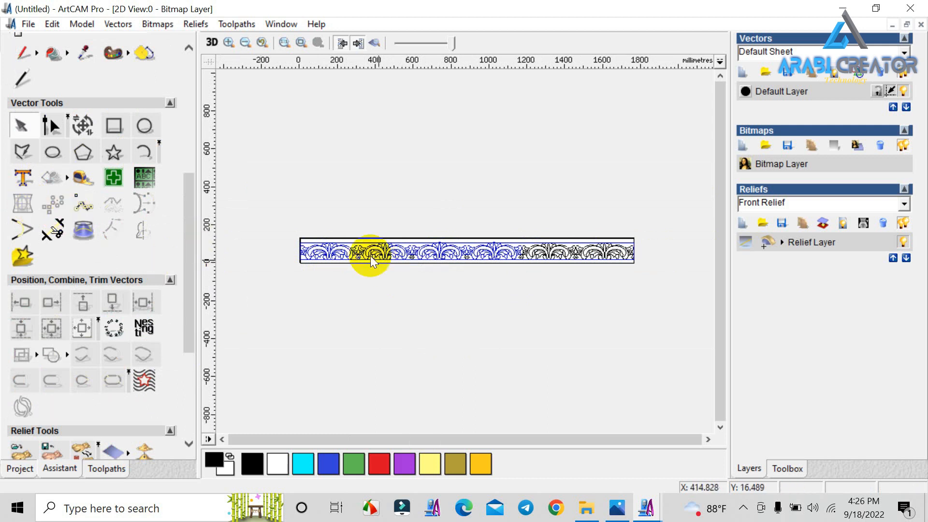
- Rotate the whole model clockwise so the 1760 mm side stands vertical
{"action": "scroll", "coordinate": [94, 283], "scroll_direction": "up", "scroll_amount": 3}
{"action": "scroll", "coordinate": [92, 284], "scroll_direction": "up", "scroll_amount": 3}
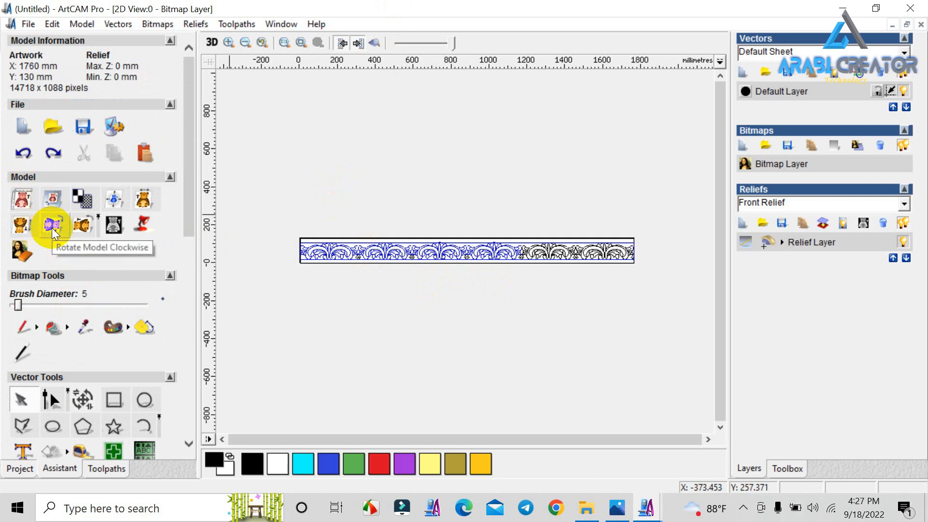
{"action": "left_click", "coordinate": [52, 226]}
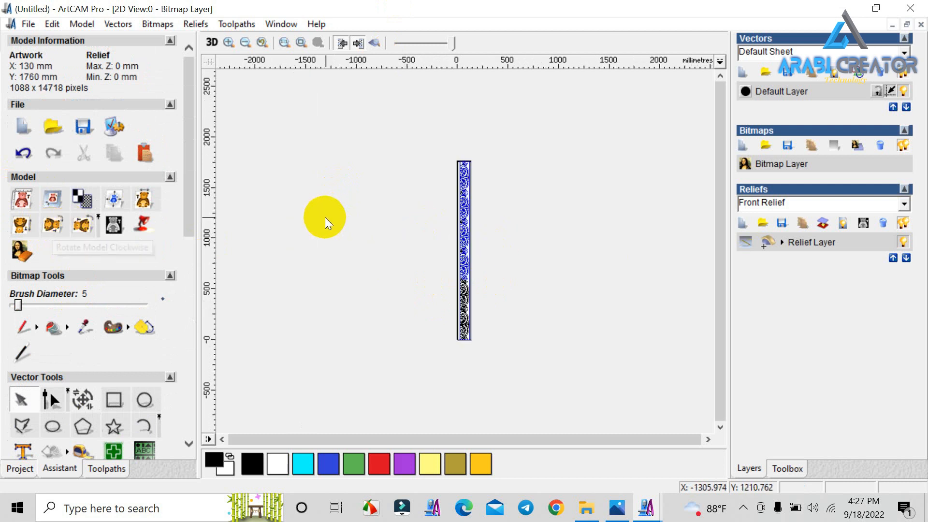
- Select the rotated border pattern without the outer panel rectangle and join its vectors with a tolerance of 0.01
{"action": "left_click_drag", "start_coordinate": [443, 141], "coordinate": [471, 359]}
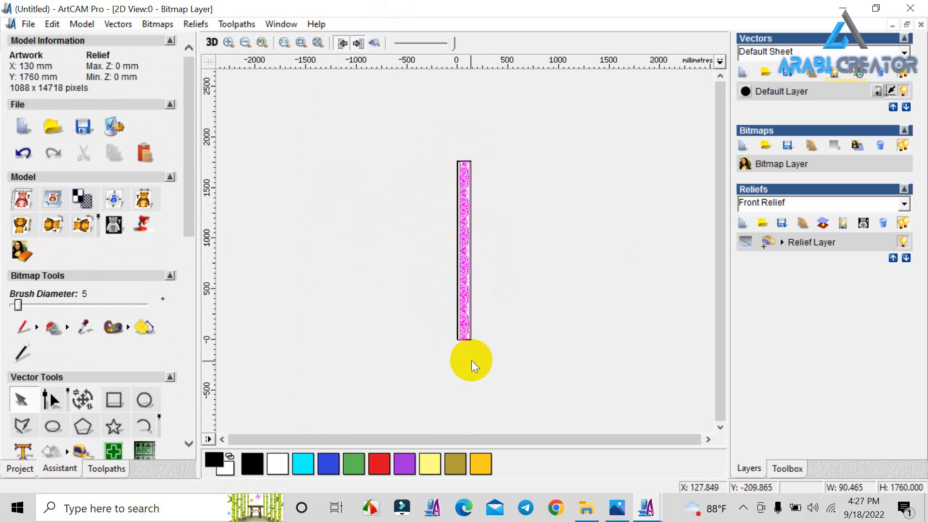
{"action": "scroll", "coordinate": [471, 361], "scroll_direction": "up", "scroll_amount": 3}
{"action": "scroll", "coordinate": [466, 342], "scroll_direction": "down", "scroll_amount": 4}
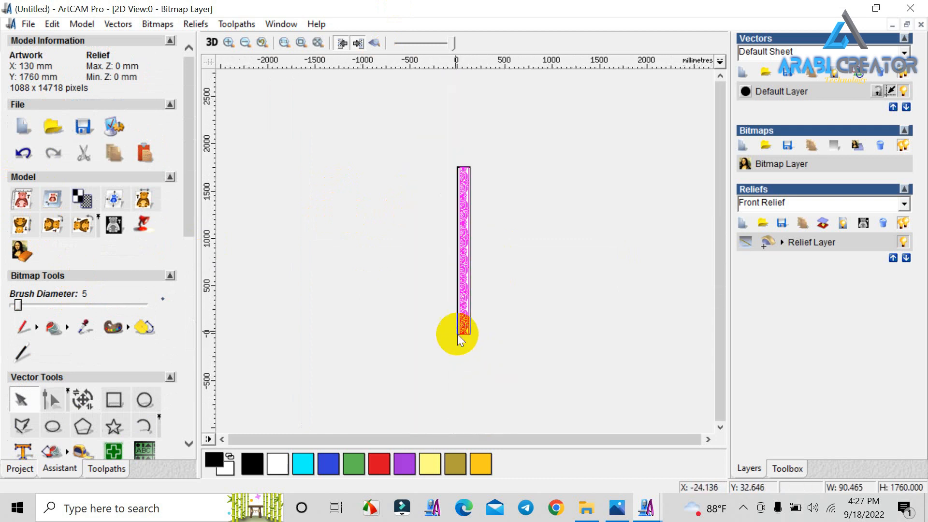
{"action": "scroll", "coordinate": [457, 335], "scroll_direction": "up", "scroll_amount": 4}
{"action": "scroll", "coordinate": [456, 334], "scroll_direction": "down", "scroll_amount": 2}
{"action": "scroll", "coordinate": [460, 355], "scroll_direction": "up", "scroll_amount": 2}
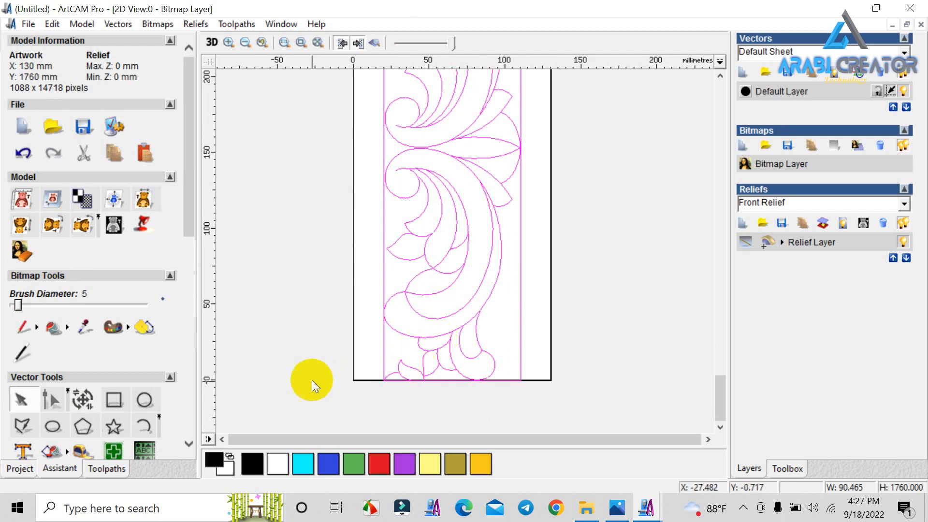
{"action": "left_click", "coordinate": [108, 468]}
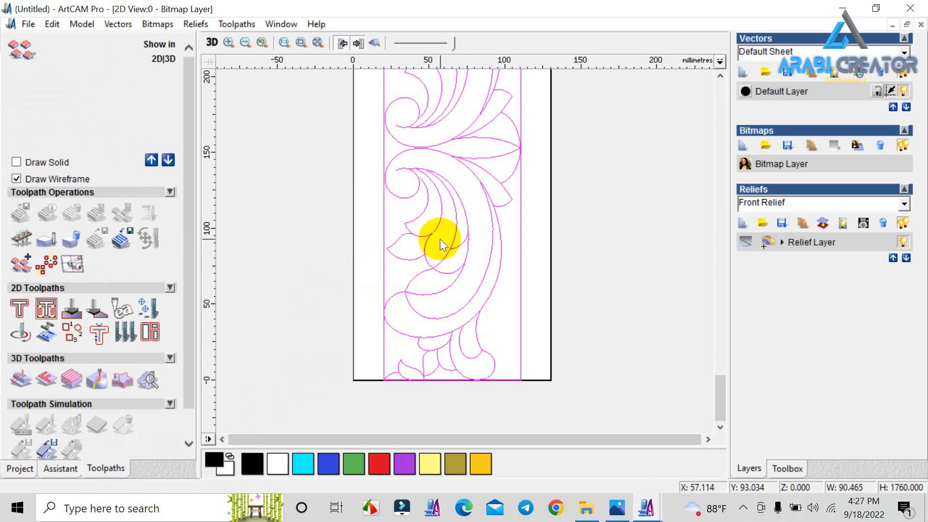
{"action": "key", "text": "j"}
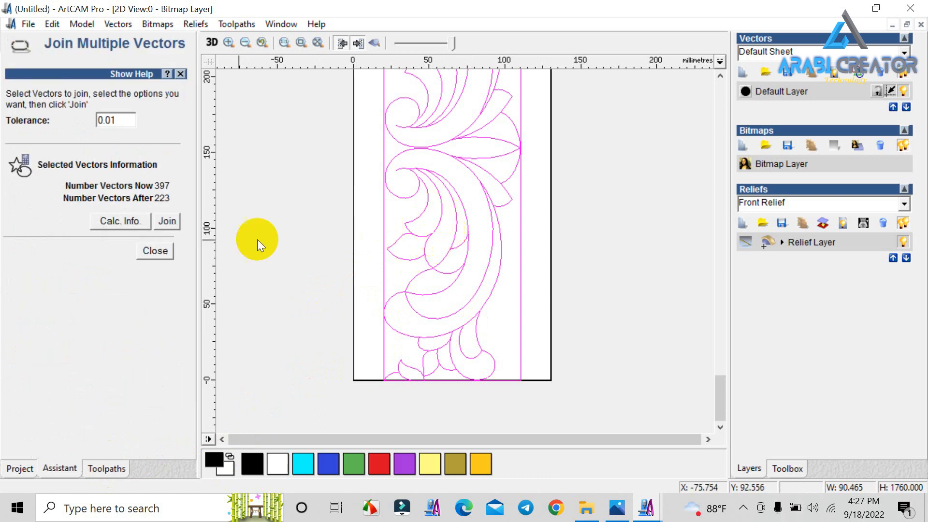
{"action": "left_click", "coordinate": [164, 223]}
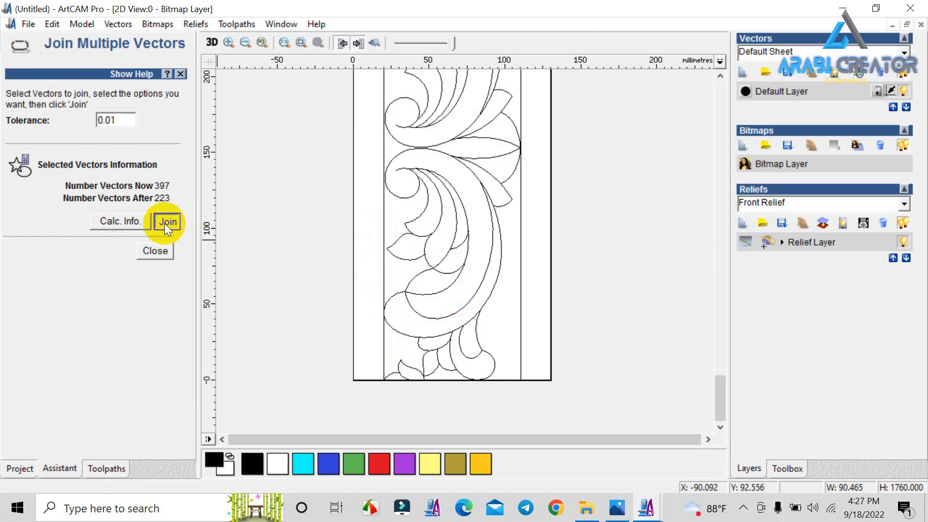
- Join all the vectors once more and leave the outer panel rectangle out of the selection
{"action": "scroll", "coordinate": [482, 243], "scroll_direction": "down", "scroll_amount": 3}
{"action": "key", "text": "ctrl+a"}
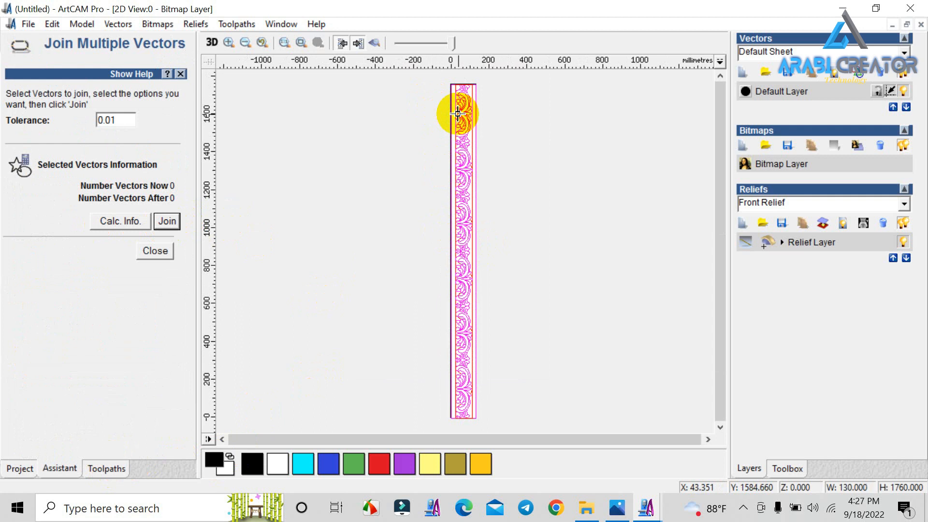
{"action": "scroll", "coordinate": [470, 245], "scroll_direction": "up", "scroll_amount": 3}
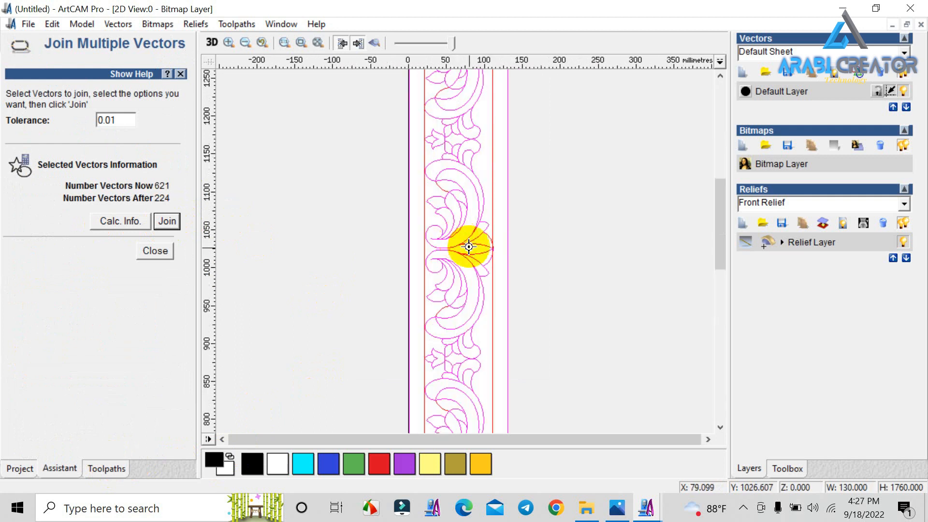
{"action": "left_click", "coordinate": [167, 222]}
{"action": "left_click", "coordinate": [408, 226], "text": "shift"}
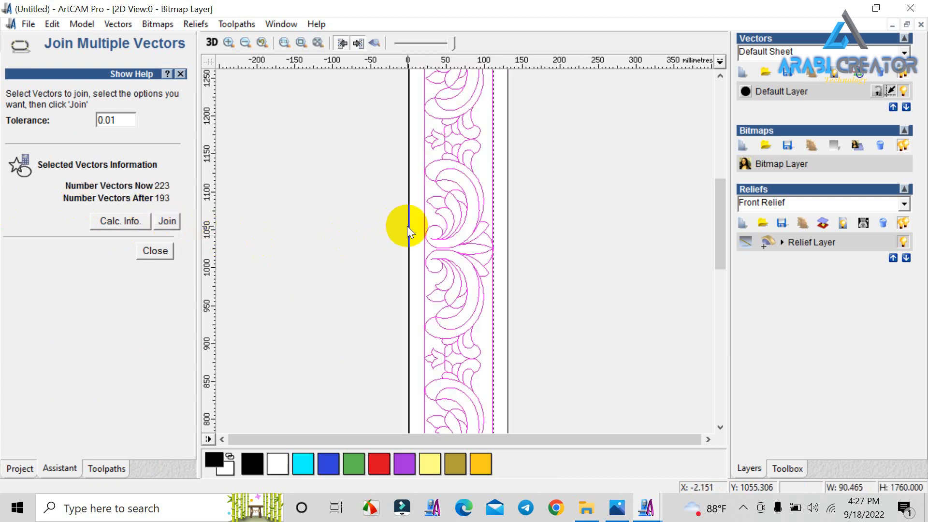
- Start a Machine Vectors toolpath for the selected border with a finish depth of 6 mm
{"action": "left_click", "coordinate": [116, 469]}
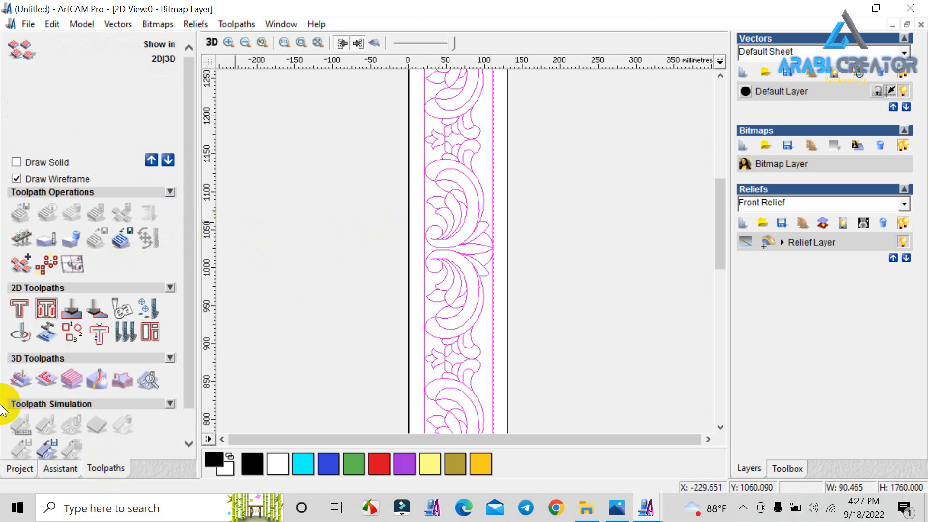
{"action": "left_click", "coordinate": [28, 332]}
{"action": "left_click_drag", "start_coordinate": [129, 110], "coordinate": [54, 114]}
{"action": "type", "text": "6"}
- Choose the Veining Tool 16mm as the profiling tool and set its stepdown to 6 mm
{"action": "left_click", "coordinate": [157, 188]}
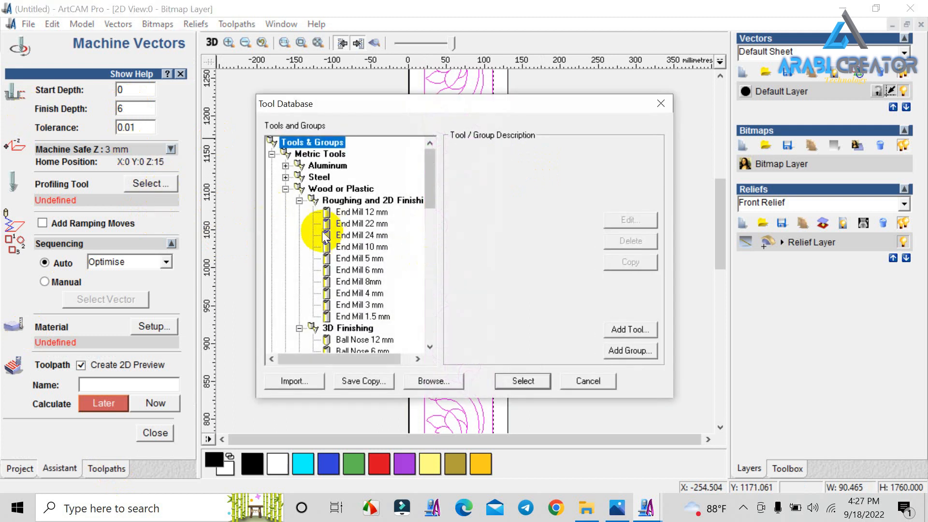
{"action": "scroll", "coordinate": [324, 237], "scroll_direction": "down", "scroll_amount": 7}
{"action": "left_click_drag", "start_coordinate": [433, 250], "coordinate": [434, 295]}
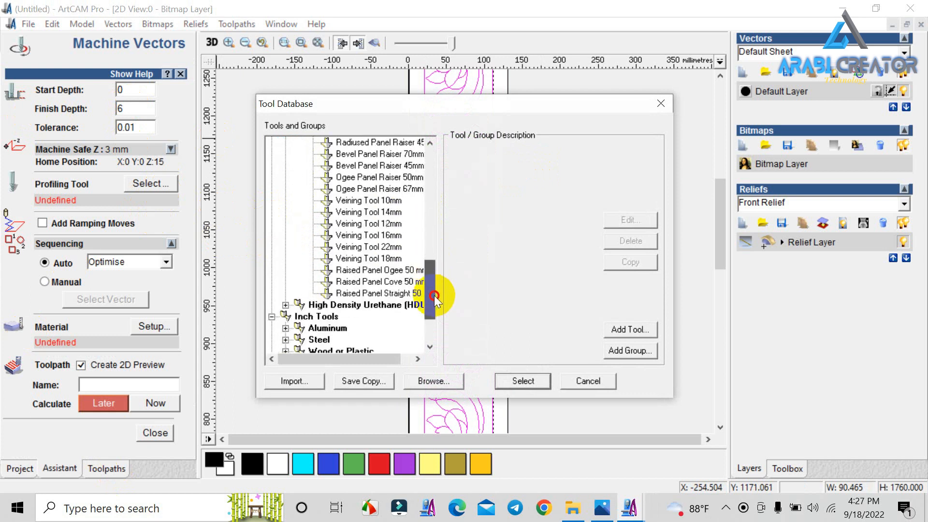
{"action": "double_click", "coordinate": [378, 237]}
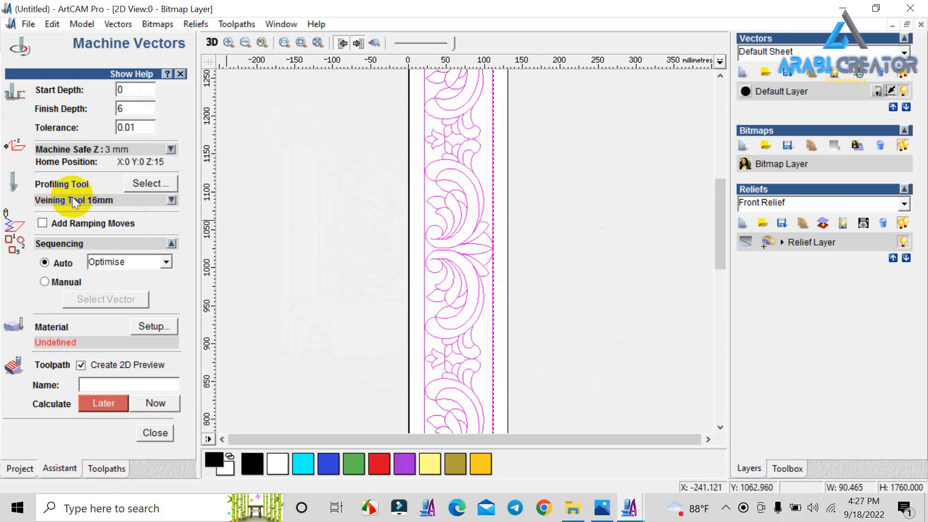
{"action": "left_click", "coordinate": [171, 200]}
{"action": "double_click", "coordinate": [118, 262]}
{"action": "type", "text": "6"}
- Define the material as 10 mm thick with a zero top offset and calculate the Machine Vectors toolpath immediately
{"action": "scroll", "coordinate": [124, 224], "scroll_direction": "down", "scroll_amount": 3}
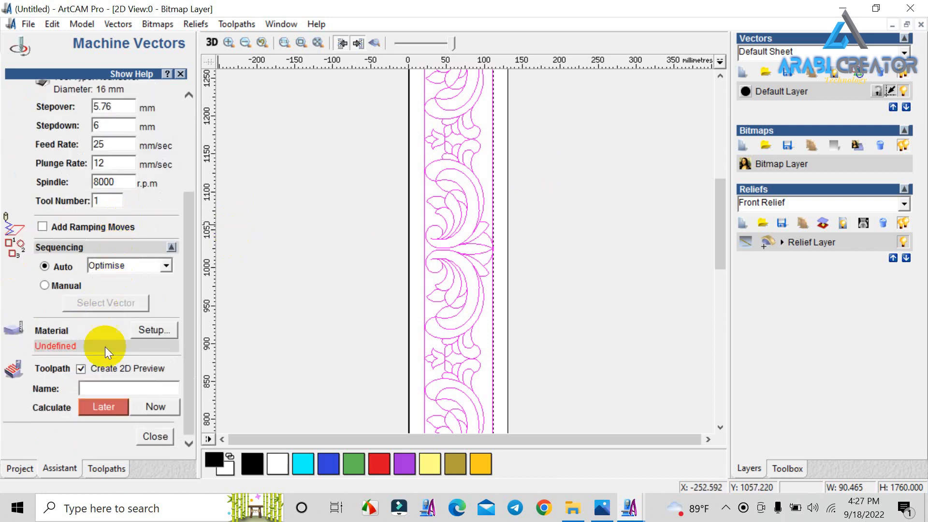
{"action": "left_click", "coordinate": [155, 331]}
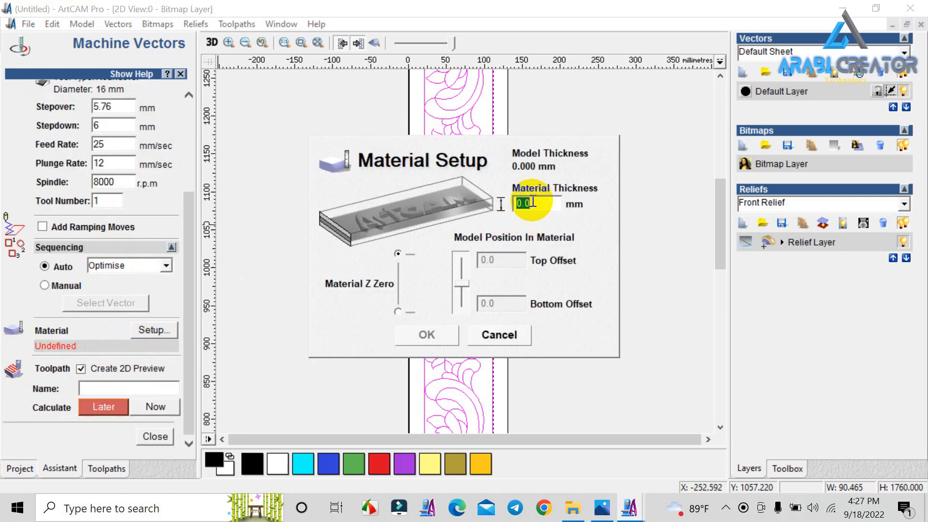
{"action": "type", "text": "10"}
{"action": "left_click_drag", "start_coordinate": [466, 290], "coordinate": [470, 231]}
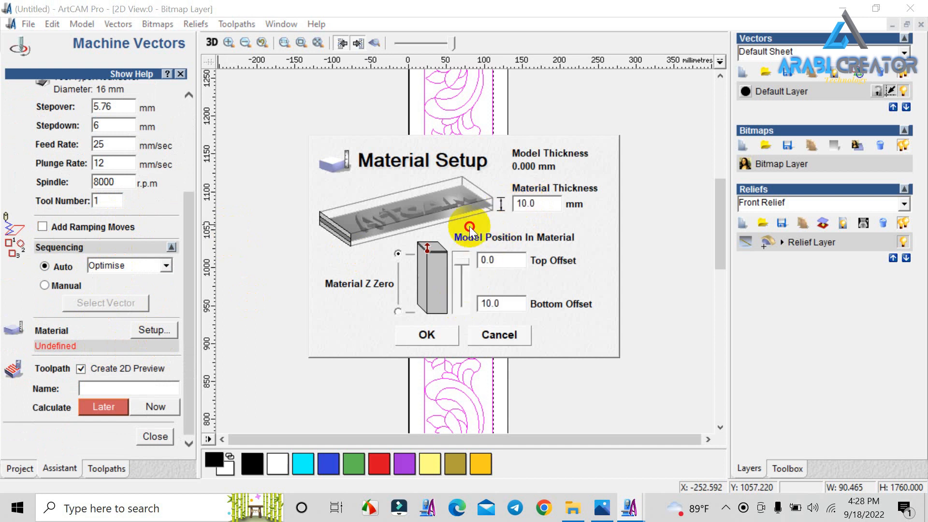
{"action": "left_click", "coordinate": [429, 339]}
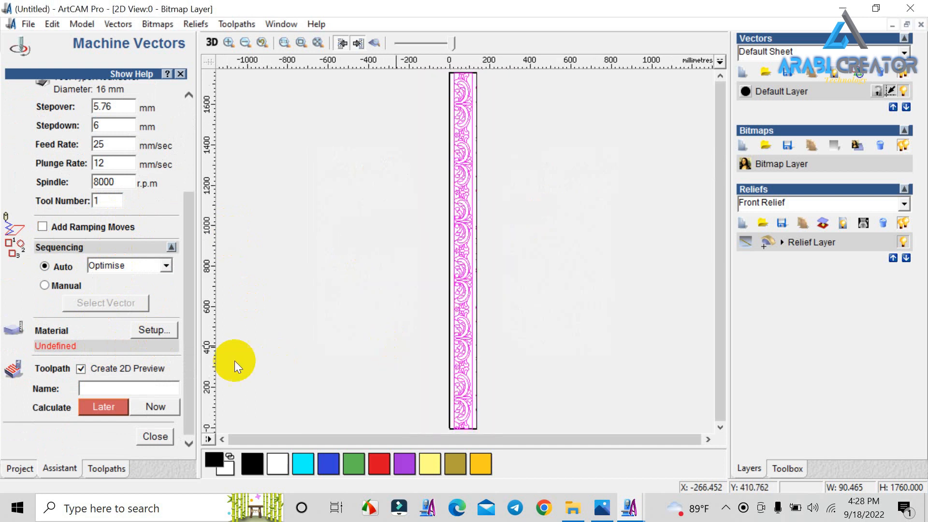
{"action": "left_click", "coordinate": [138, 407]}
{"action": "scroll", "coordinate": [438, 129], "scroll_direction": "up", "scroll_amount": 2}
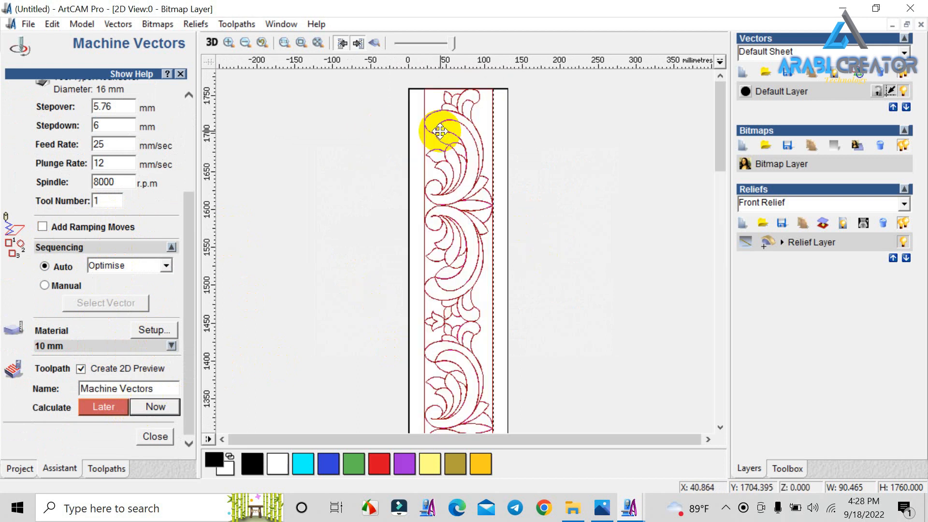
{"action": "left_click", "coordinate": [231, 25]}
{"action": "mouse_move", "coordinate": [195, 24]}
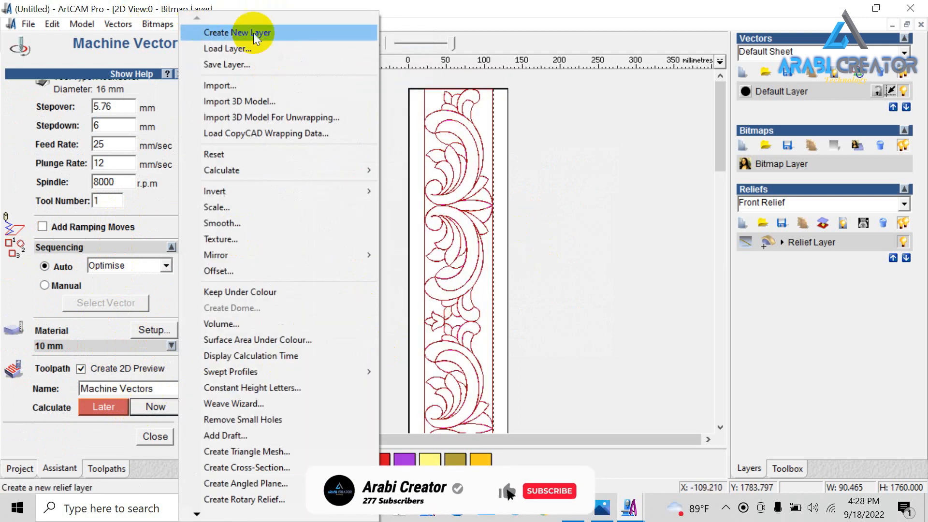
{"action": "mouse_move", "coordinate": [236, 24]}
{"action": "mouse_move", "coordinate": [307, 304]}
{"action": "left_click", "coordinate": [409, 305]}
- Close the toolpath settings, then hide the calculated toolpath in the 2D view and deselect the border
{"action": "scroll", "coordinate": [435, 280], "scroll_direction": "up", "scroll_amount": 5}
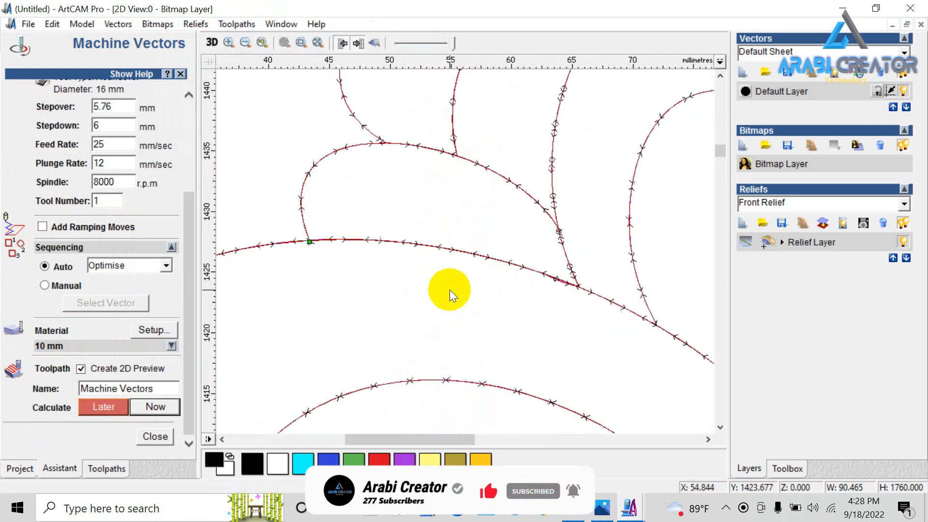
{"action": "left_click", "coordinate": [147, 436]}
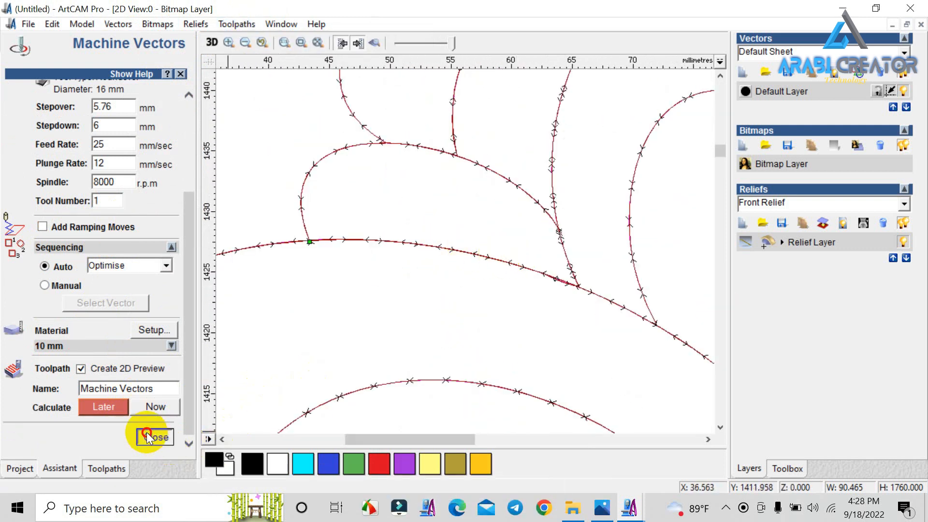
{"action": "scroll", "coordinate": [393, 222], "scroll_direction": "down", "scroll_amount": 5}
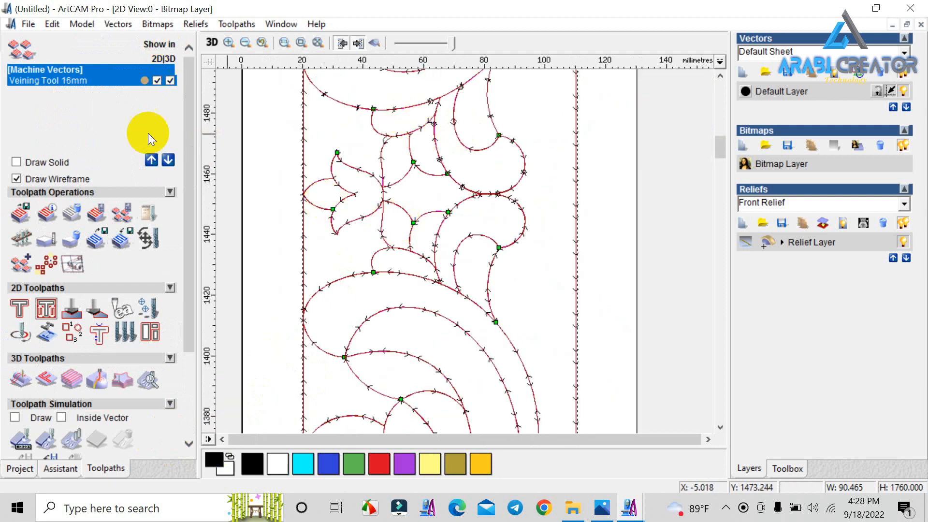
{"action": "left_click", "coordinate": [157, 81]}
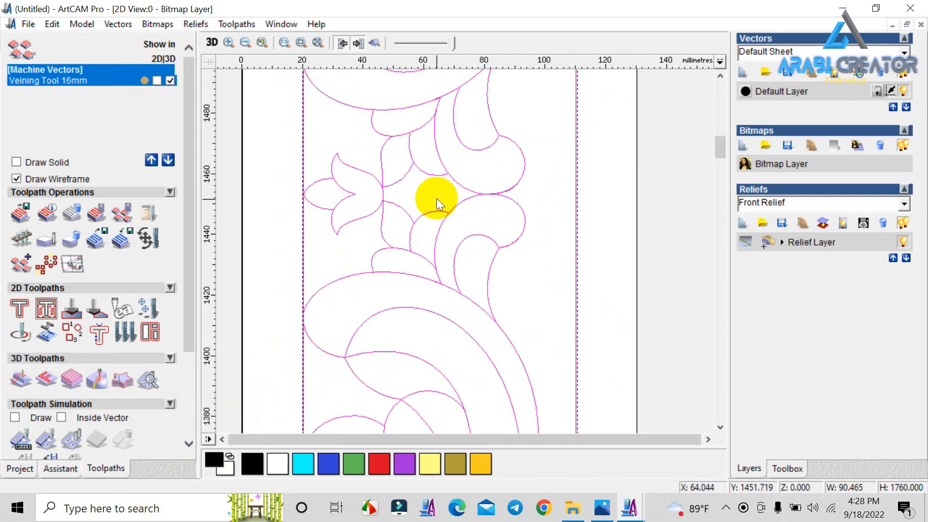
{"action": "left_click", "coordinate": [598, 237]}
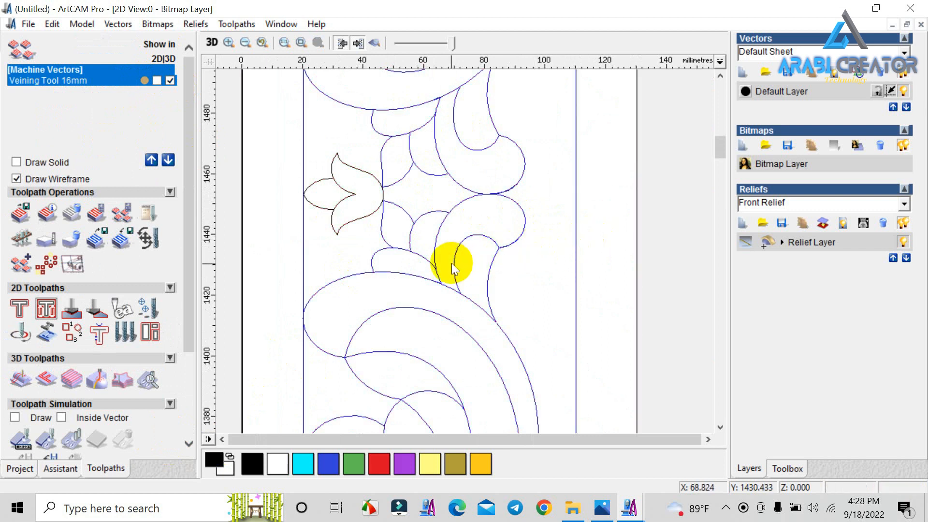
- Reopen the existing Machine Vectors toolpath and recalculate it with all vectors selected except the outer panel rectangle
{"action": "key", "text": "ctrl+a"}
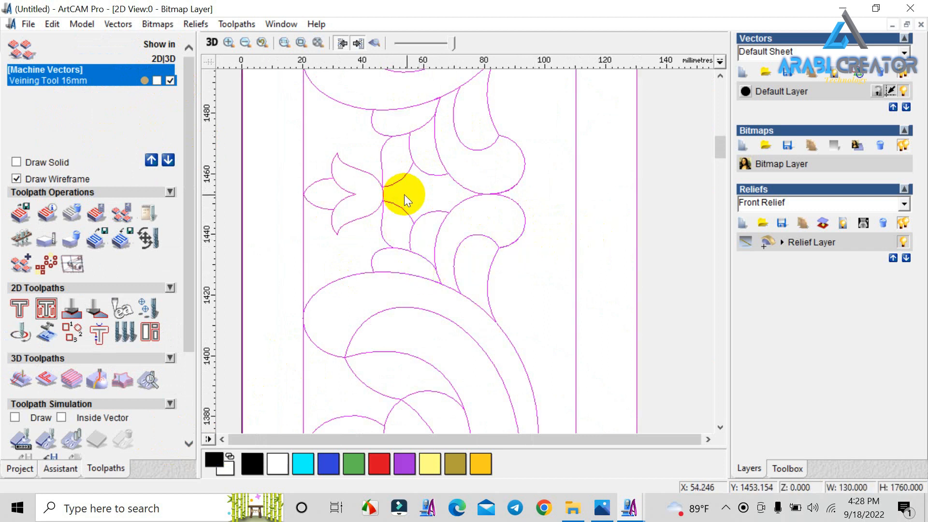
{"action": "left_click", "coordinate": [637, 209], "text": "shift"}
{"action": "left_click", "coordinate": [159, 78]}
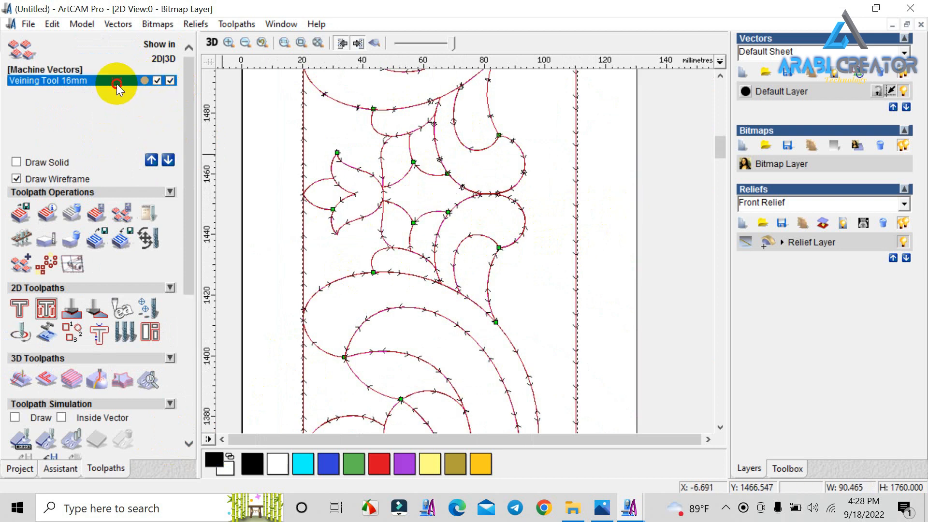
{"action": "double_click", "coordinate": [117, 83]}
{"action": "key", "text": "ctrl+a"}
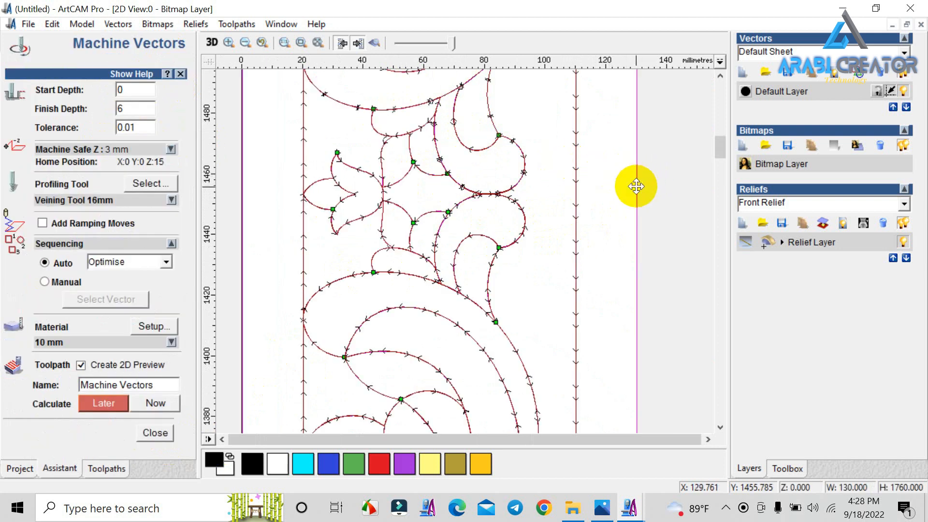
{"action": "left_click", "coordinate": [636, 186], "text": "shift"}
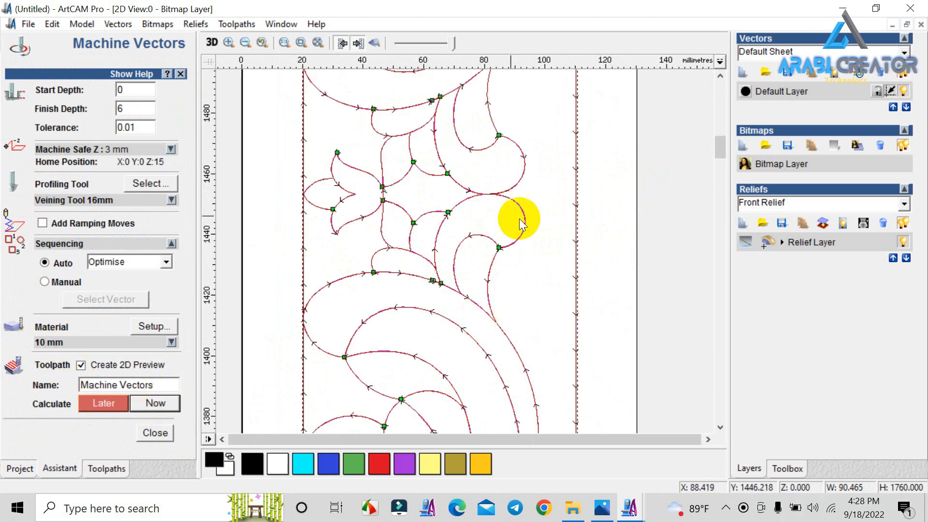
- Close the Machine Vectors settings and hide the recalculated toolpath in the 2D view
{"action": "scroll", "coordinate": [443, 207], "scroll_direction": "up", "scroll_amount": 3}
{"action": "scroll", "coordinate": [443, 207], "scroll_direction": "up", "scroll_amount": 3}
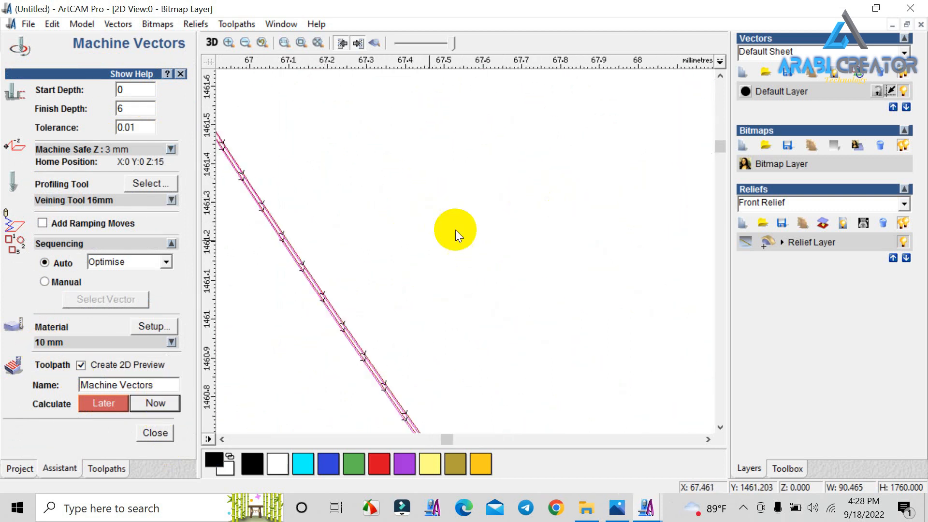
{"action": "scroll", "coordinate": [295, 297], "scroll_direction": "down", "scroll_amount": 2}
{"action": "scroll", "coordinate": [295, 298], "scroll_direction": "down", "scroll_amount": 5}
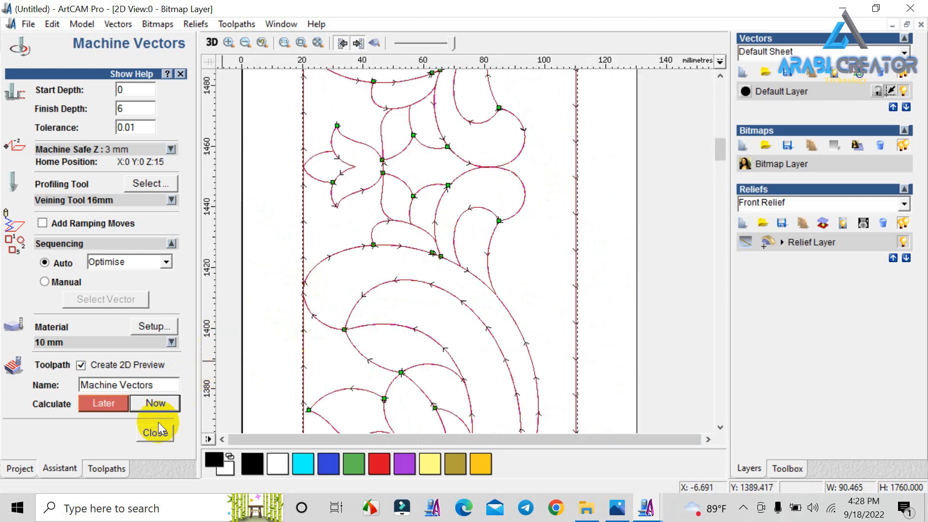
{"action": "left_click", "coordinate": [156, 432]}
{"action": "left_click", "coordinate": [156, 80]}
{"action": "scroll", "coordinate": [491, 147], "scroll_direction": "down", "scroll_amount": 2}
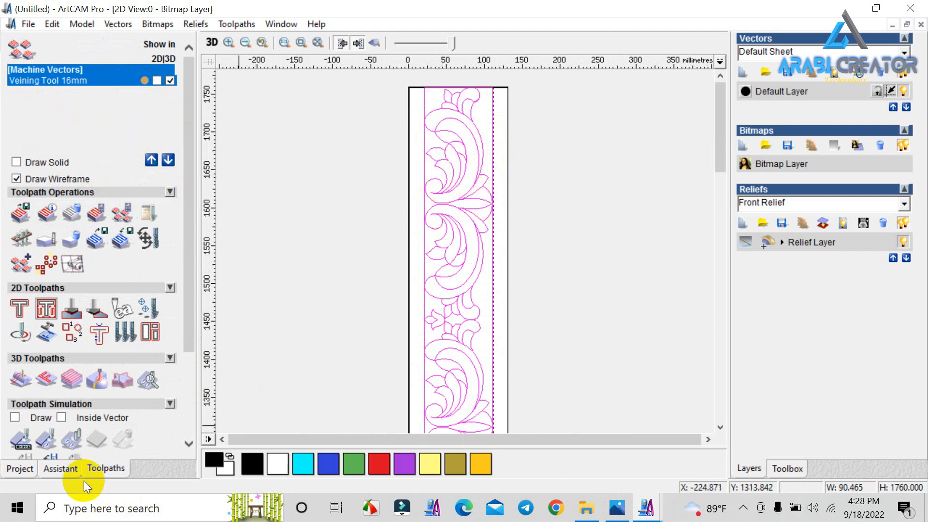
- Join the selected border vectors with Join Multiple Vectors at a tolerance of 0.01
{"action": "left_click", "coordinate": [71, 471]}
{"action": "scroll", "coordinate": [43, 387], "scroll_direction": "down", "scroll_amount": 5}
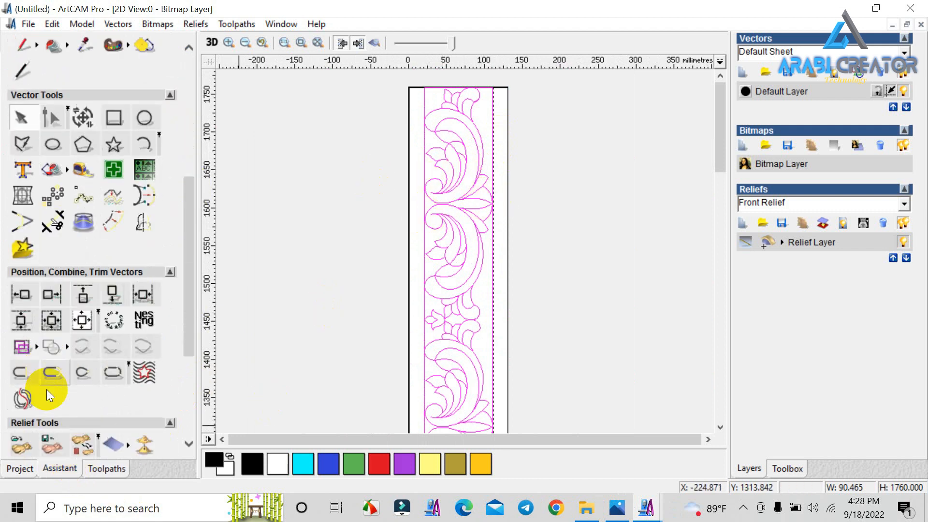
{"action": "scroll", "coordinate": [46, 390], "scroll_direction": "down", "scroll_amount": 1}
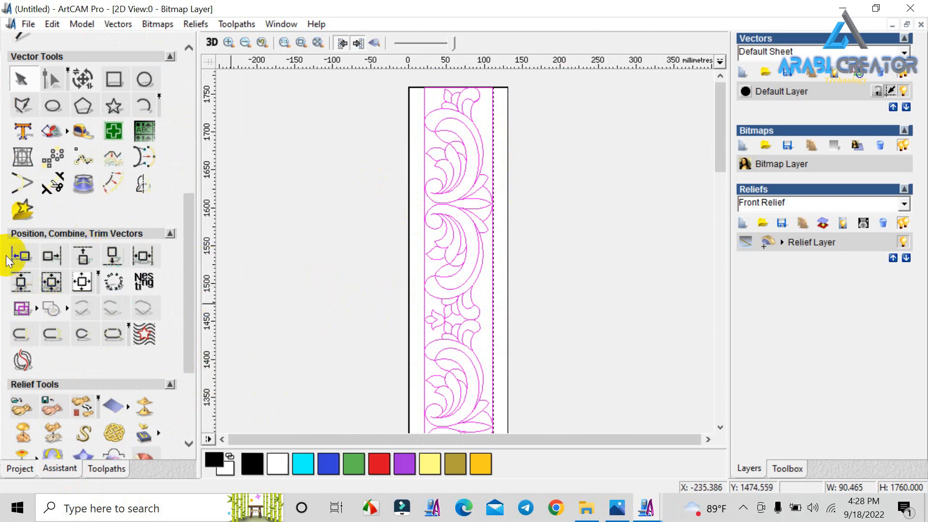
{"action": "left_click", "coordinate": [117, 336]}
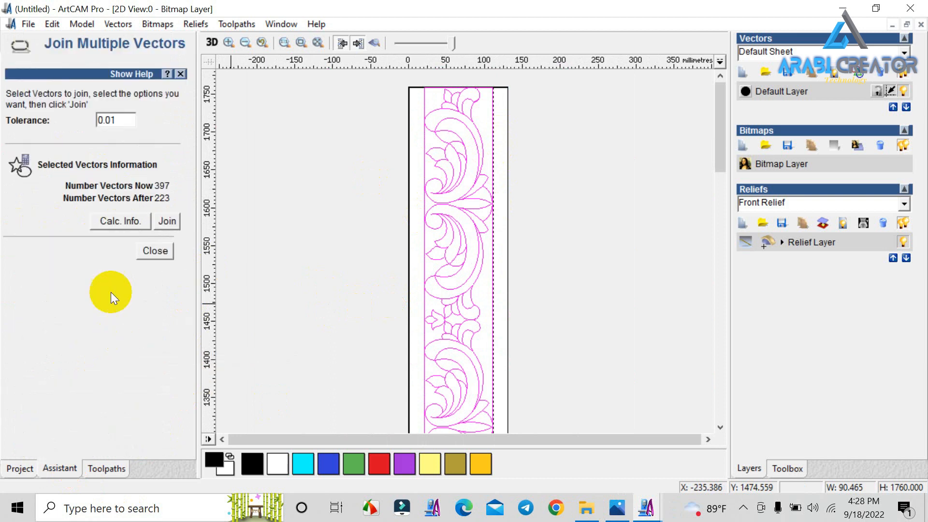
{"action": "left_click", "coordinate": [165, 221]}
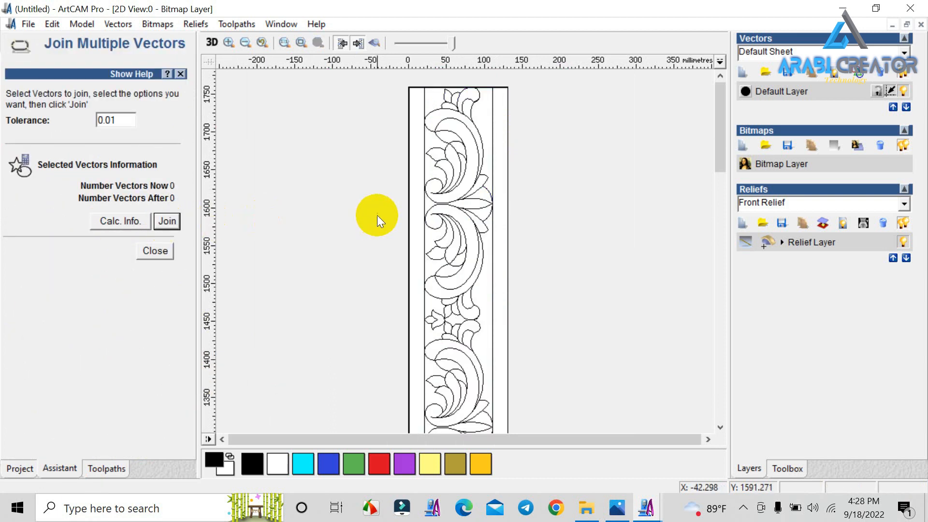
- Reselect all vectors except the outer panel rectangle and join them a second time at the 0.01 tolerance
{"action": "left_click", "coordinate": [497, 184]}
{"action": "left_click", "coordinate": [508, 181], "text": "shift"}
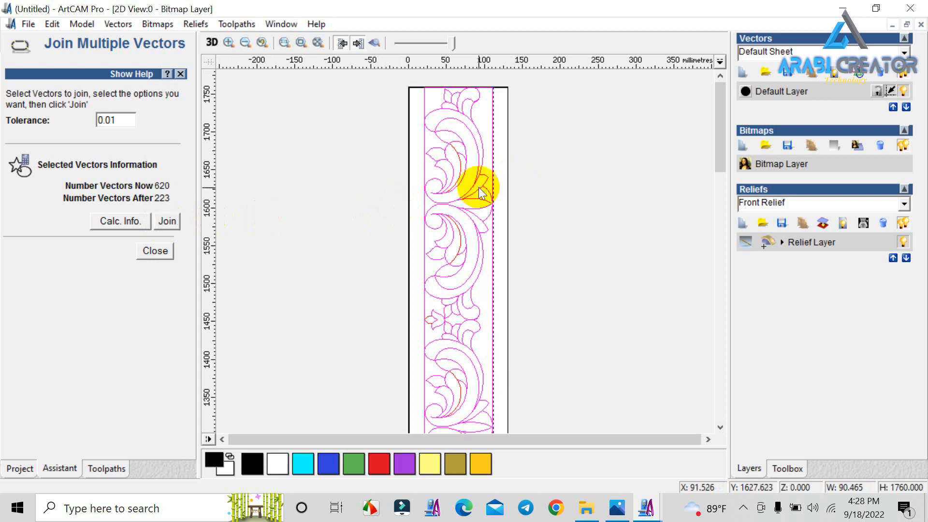
{"action": "left_click", "coordinate": [169, 223]}
- Reselect the joined border without the outer panel rectangle and recalculate the existing Machine Vectors toolpath on it, then close its settings
{"action": "left_click", "coordinate": [495, 199]}
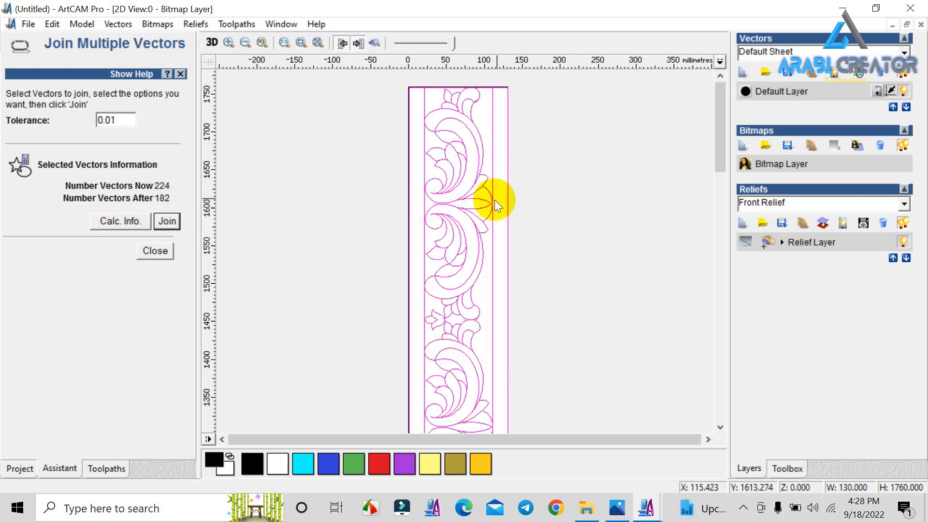
{"action": "left_click", "coordinate": [508, 195], "text": "shift"}
{"action": "left_click", "coordinate": [107, 468]}
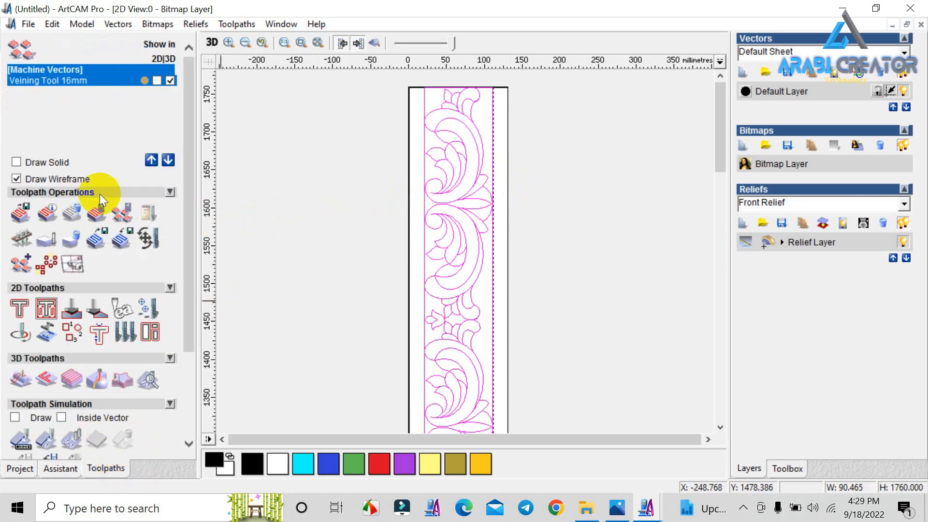
{"action": "left_click", "coordinate": [153, 83]}
{"action": "double_click", "coordinate": [125, 83]}
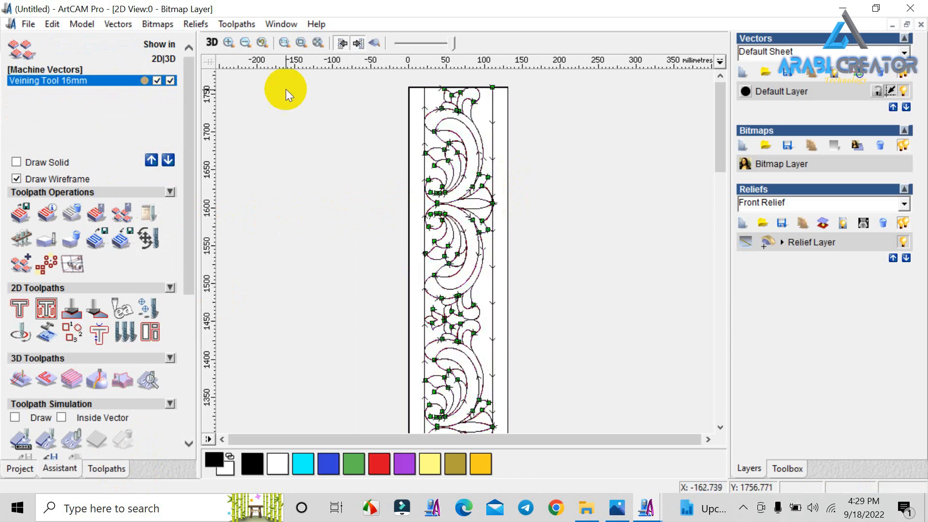
{"action": "left_click", "coordinate": [506, 163], "text": "shift"}
{"action": "left_click", "coordinate": [162, 402]}
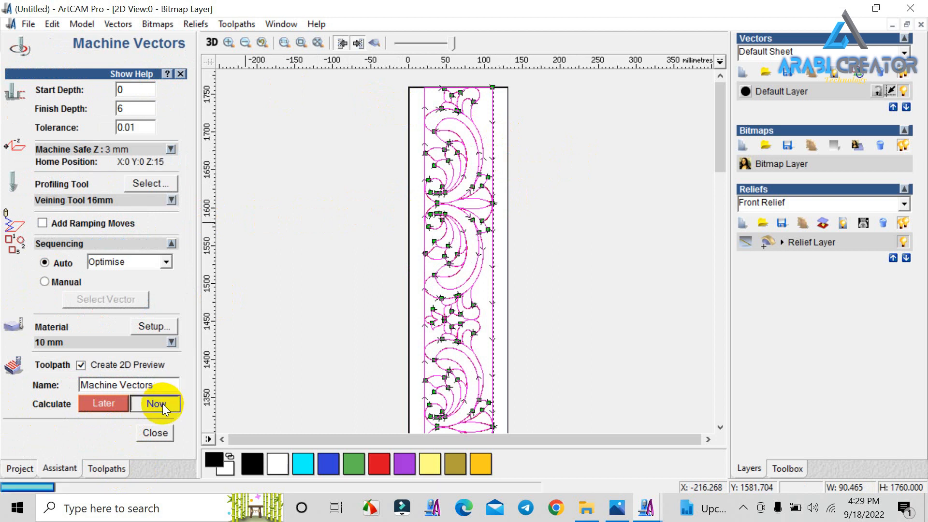
{"action": "scroll", "coordinate": [395, 327], "scroll_direction": "down", "scroll_amount": 3}
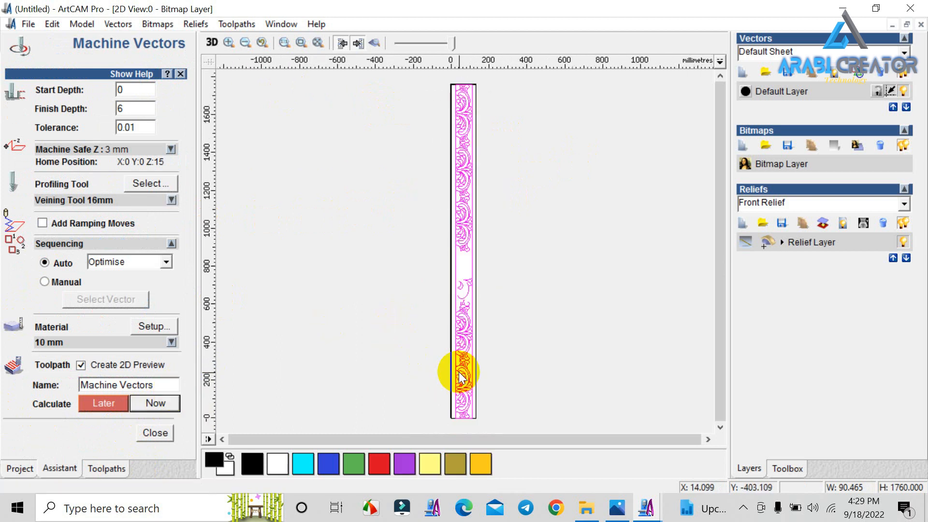
{"action": "left_click", "coordinate": [152, 428]}
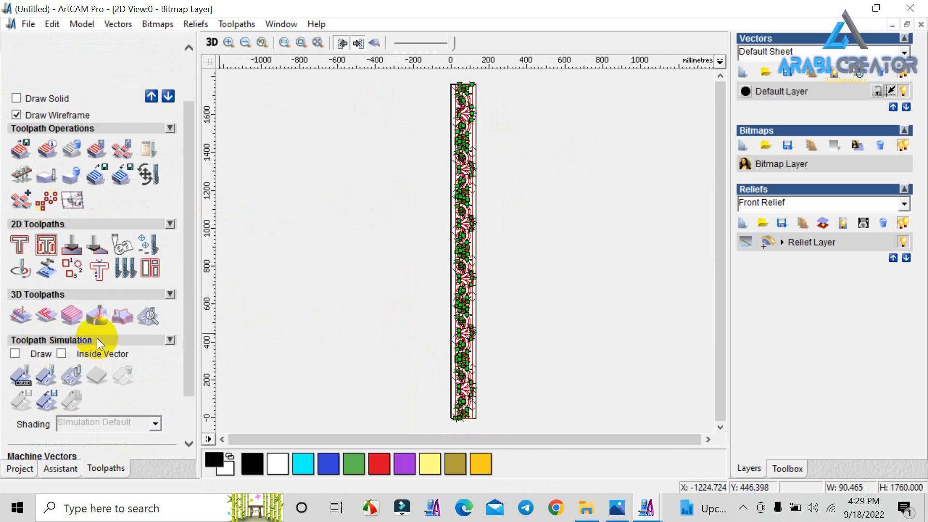
- Simulate the toolpath on the block at Fast resolution
{"action": "left_click", "coordinate": [71, 376]}
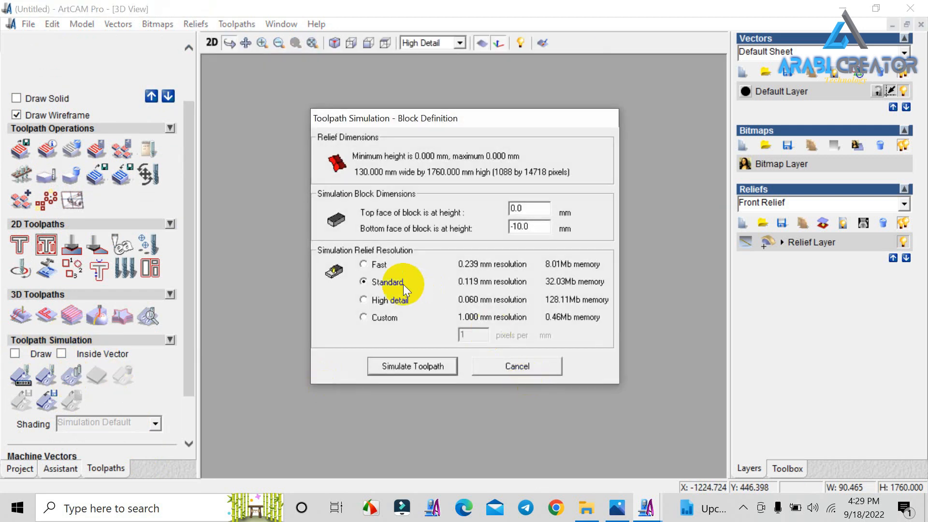
{"action": "left_click", "coordinate": [363, 265]}
{"action": "left_click", "coordinate": [403, 366]}
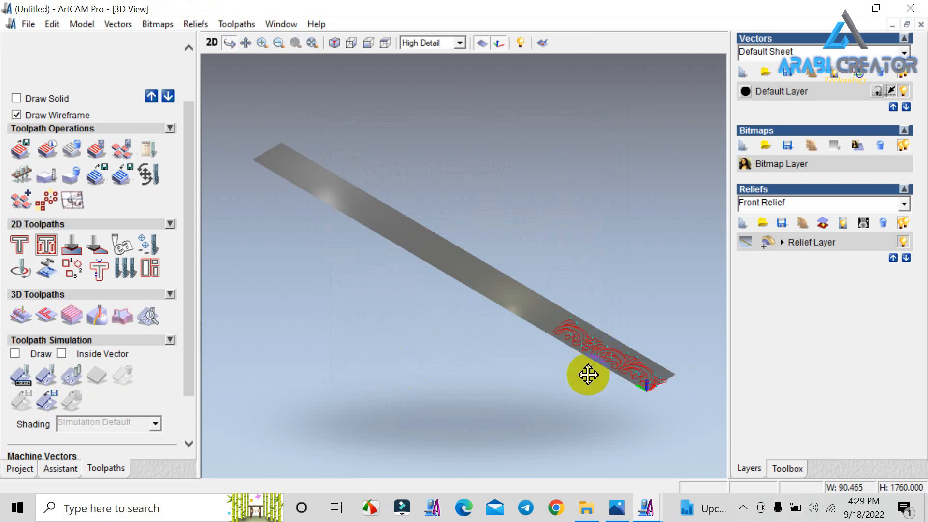
- Open photo_2022-08-24_16-17-59 from the Desktop in File Explorer, examine the cabinet's carved cornice border, and return to ArtCAM Pro
{"action": "left_click", "coordinate": [616, 507]}
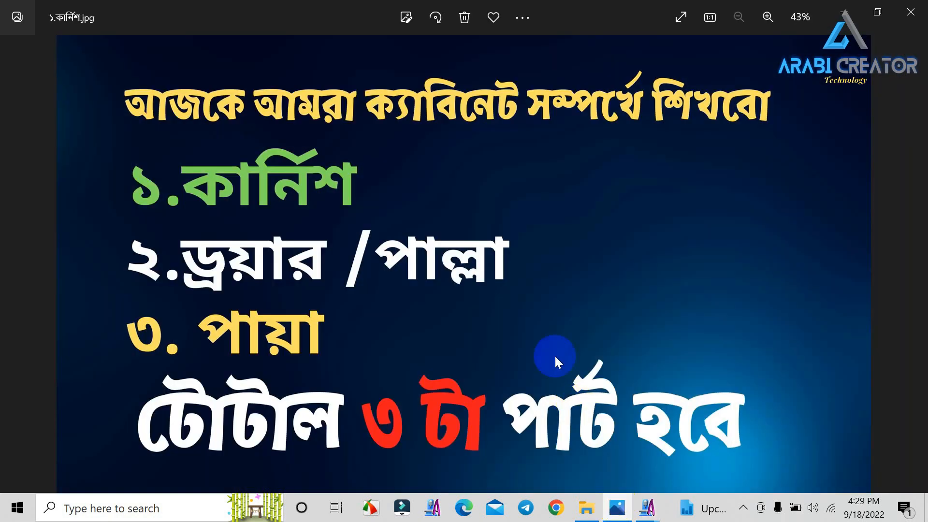
{"action": "left_click", "coordinate": [613, 507]}
{"action": "left_click", "coordinate": [596, 504]}
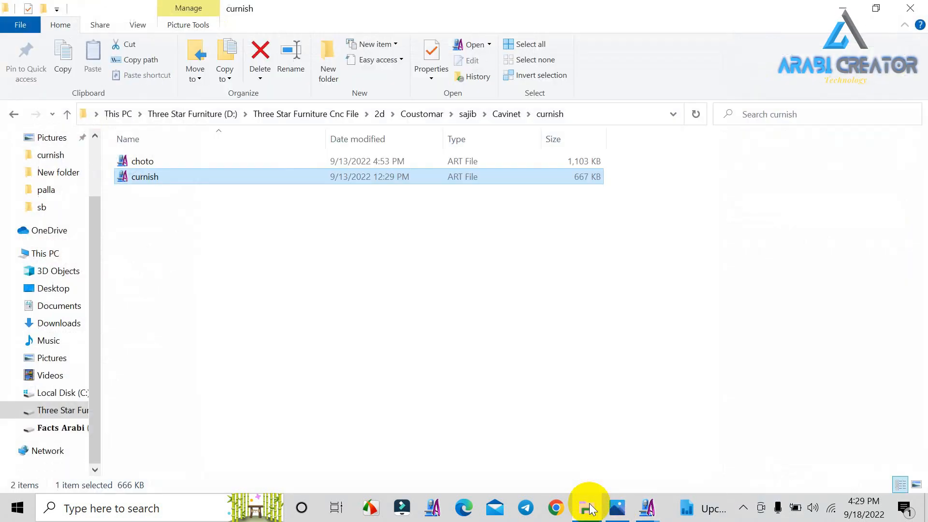
{"action": "scroll", "coordinate": [22, 183], "scroll_direction": "up", "scroll_amount": 3}
{"action": "left_click", "coordinate": [51, 168]}
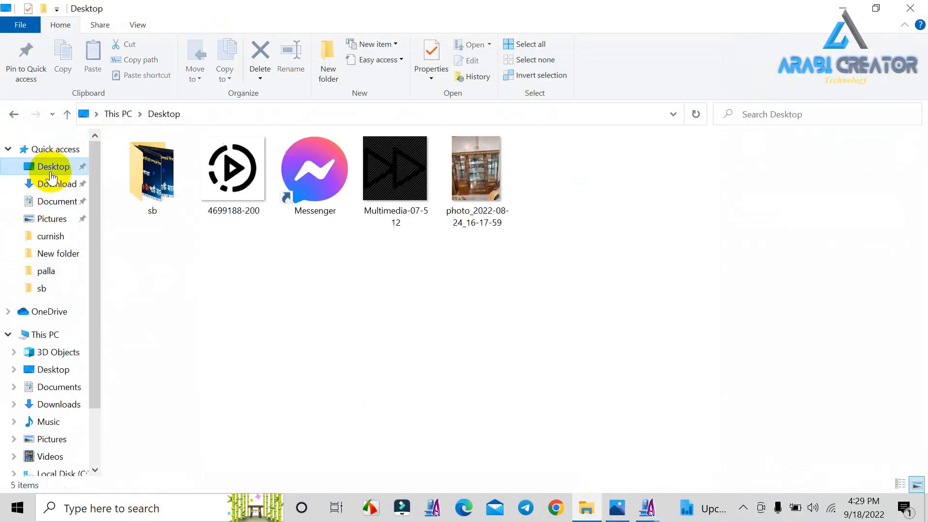
{"action": "left_click", "coordinate": [450, 161]}
{"action": "double_click", "coordinate": [450, 161]}
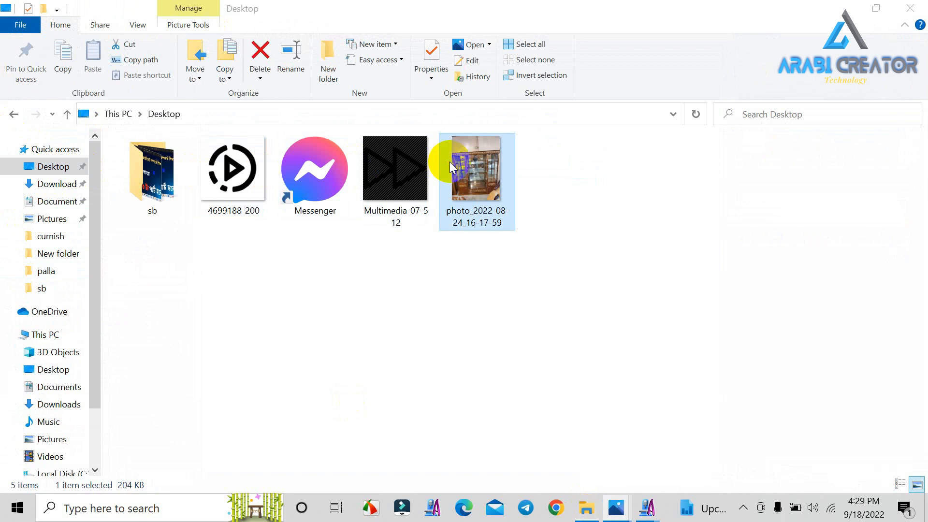
{"action": "scroll", "coordinate": [540, 176], "scroll_direction": "up", "scroll_amount": 4}
{"action": "scroll", "coordinate": [540, 175], "scroll_direction": "up", "scroll_amount": 2}
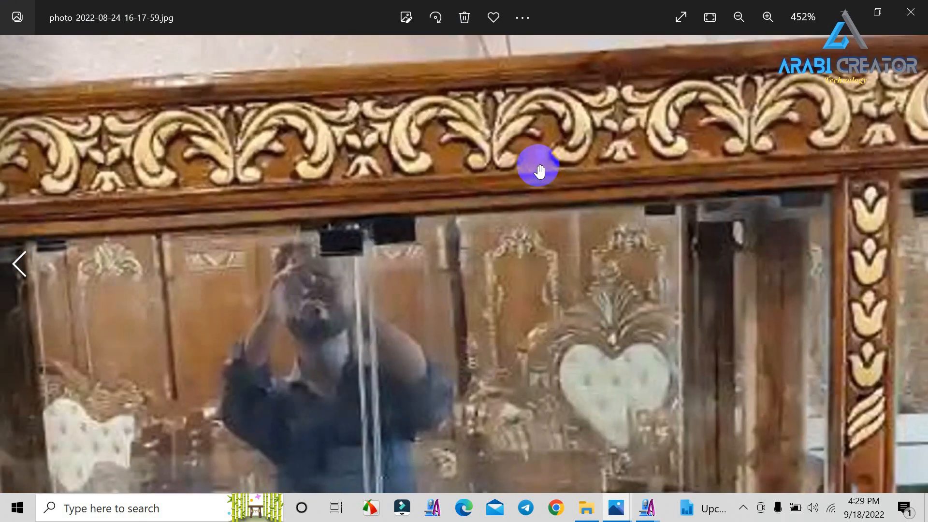
{"action": "left_click", "coordinate": [841, 11]}
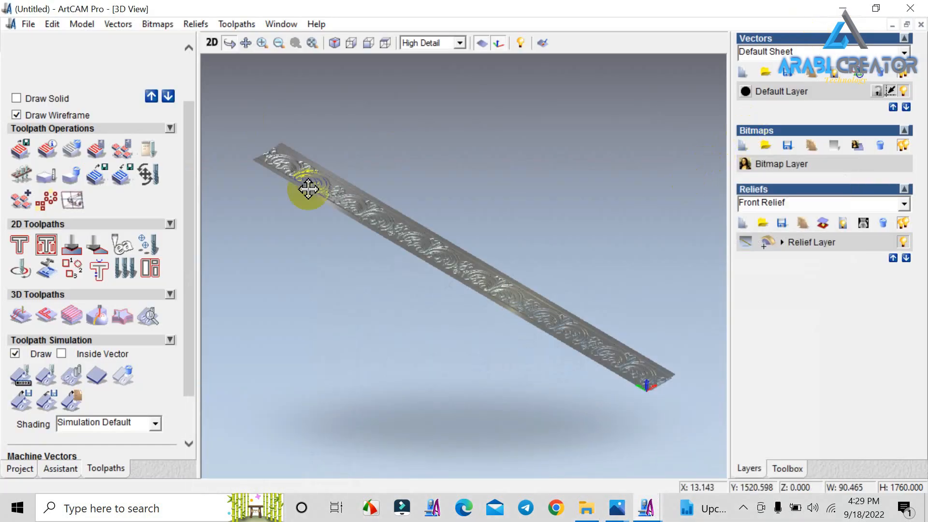
- Examine the simulated carving along the panel up close in 3D and return to the 2D view
{"action": "scroll", "coordinate": [472, 263], "scroll_direction": "up", "scroll_amount": 3}
{"action": "scroll", "coordinate": [511, 321], "scroll_direction": "up", "scroll_amount": 3}
{"action": "scroll", "coordinate": [417, 372], "scroll_direction": "up", "scroll_amount": 3}
{"action": "scroll", "coordinate": [417, 372], "scroll_direction": "down", "scroll_amount": 6}
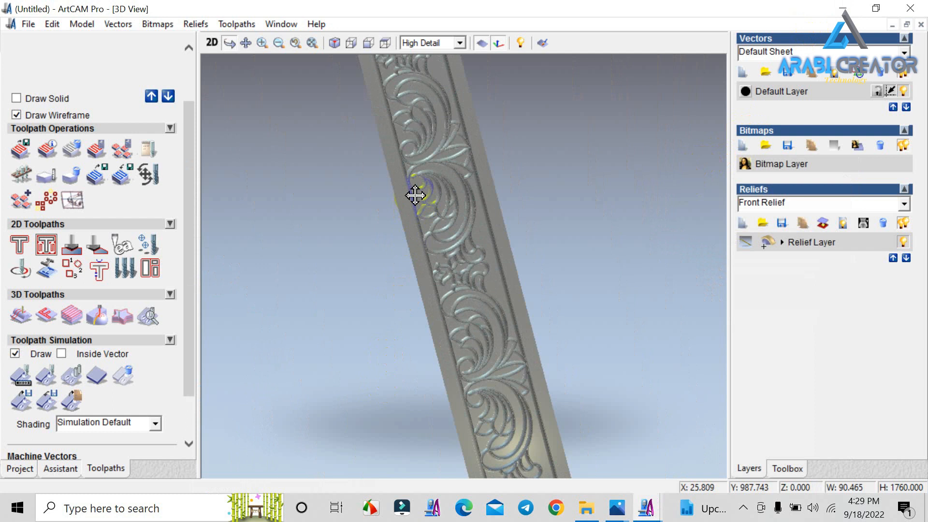
{"action": "left_click", "coordinate": [214, 42]}
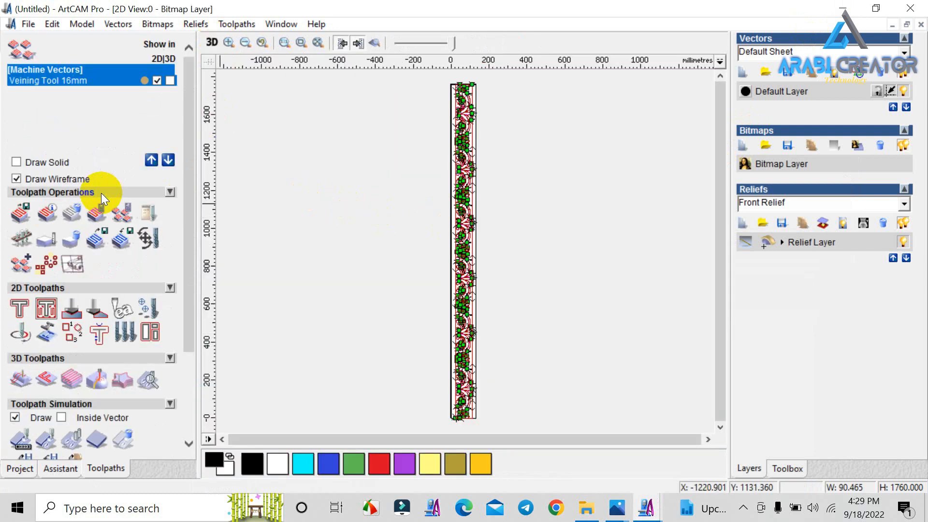
- Hide the Machine Vectors toolpath in the 2D view and rotate the model so the panel lies horizontally
{"action": "left_click", "coordinate": [144, 80]}
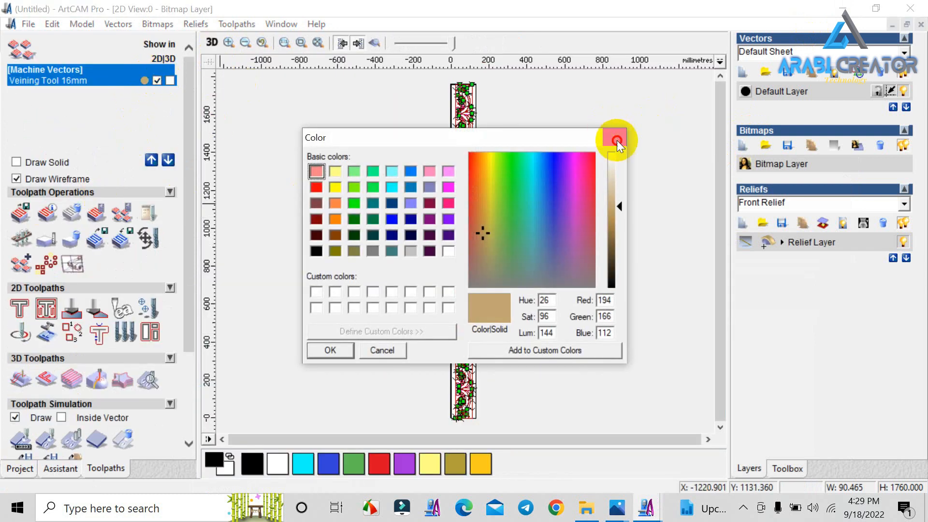
{"action": "left_click", "coordinate": [613, 133]}
{"action": "left_click", "coordinate": [157, 80]}
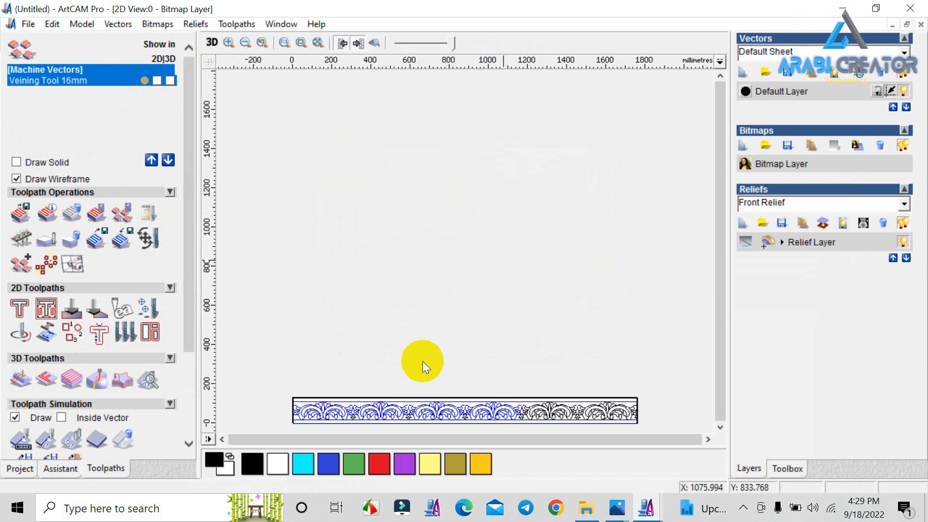
{"action": "scroll", "coordinate": [423, 361], "scroll_direction": "up", "scroll_amount": 3}
{"action": "scroll", "coordinate": [425, 296], "scroll_direction": "down", "scroll_amount": 3}
{"action": "key", "text": "ctrl+v"}
{"action": "scroll", "coordinate": [441, 251], "scroll_direction": "up", "scroll_amount": 5}
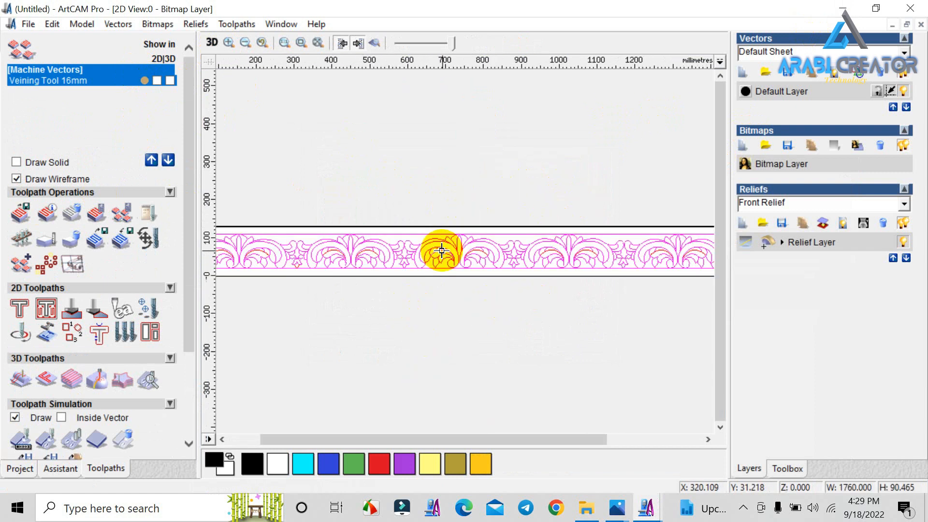
{"action": "left_click", "coordinate": [398, 377]}
{"action": "scroll", "coordinate": [314, 310], "scroll_direction": "down", "scroll_amount": 3}
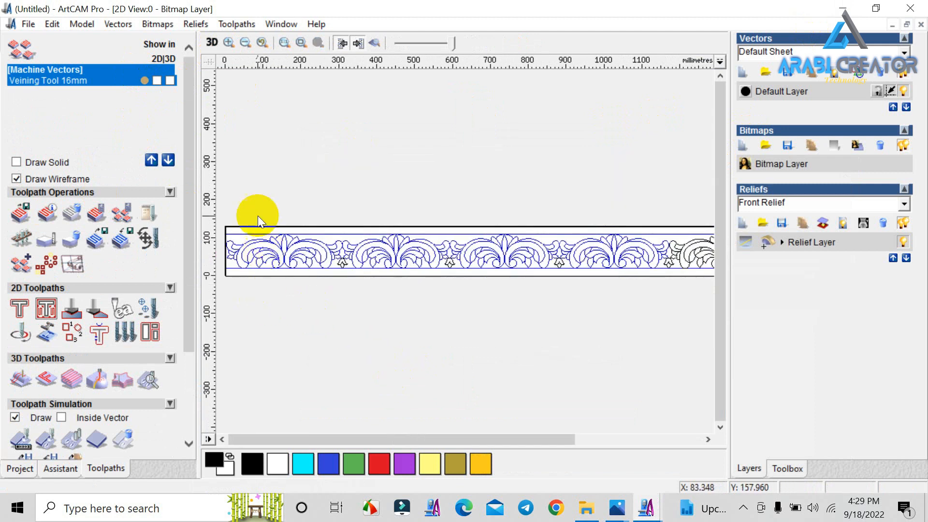
{"action": "key", "text": "ctrl+a"}
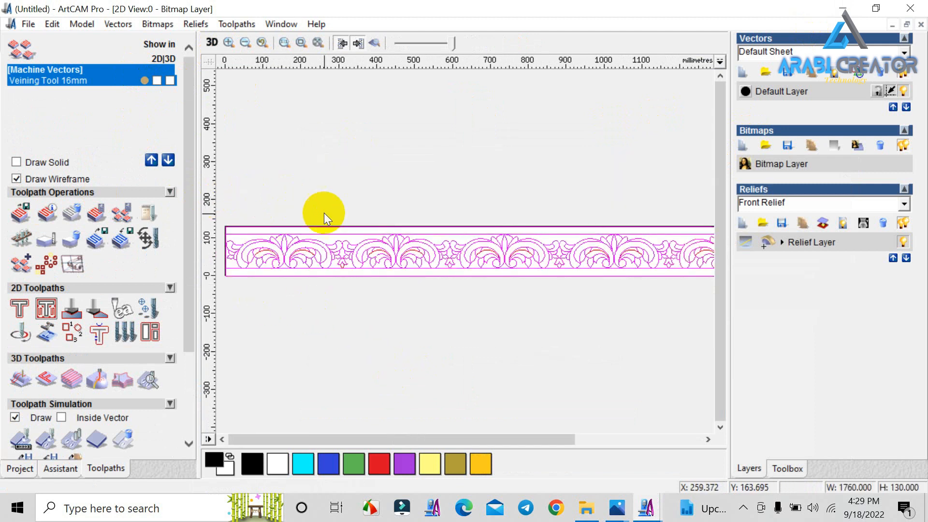
{"action": "left_click", "coordinate": [364, 227], "text": "shift"}
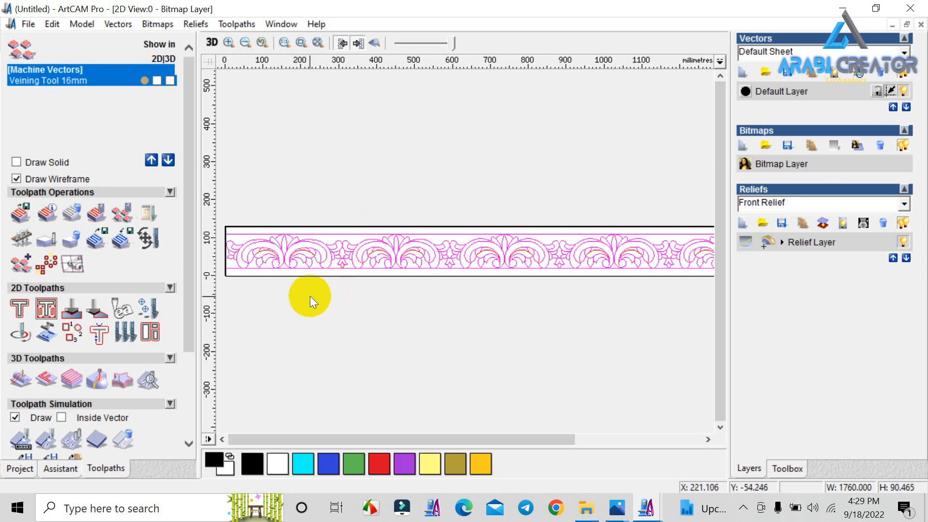
{"action": "scroll", "coordinate": [267, 242], "scroll_direction": "up", "scroll_amount": 4}
{"action": "scroll", "coordinate": [267, 242], "scroll_direction": "up", "scroll_amount": 2}
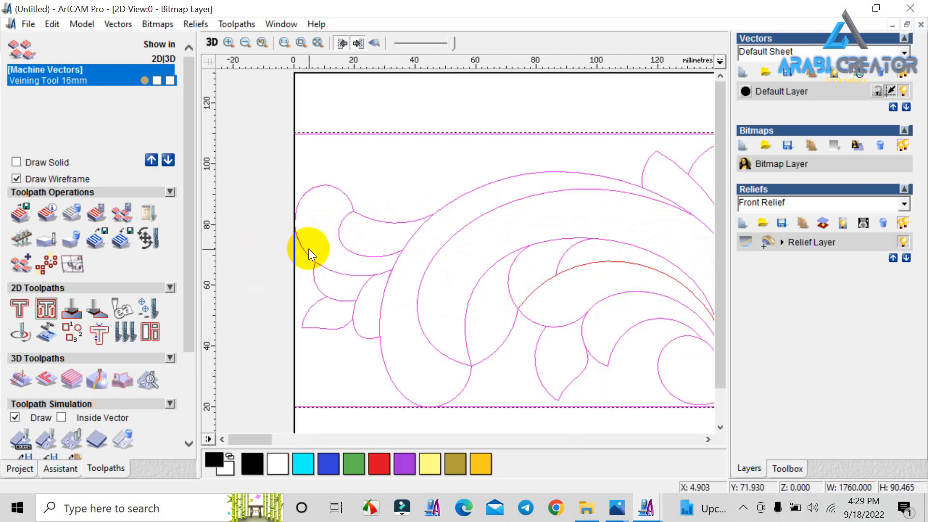
{"action": "left_click", "coordinate": [323, 163]}
{"action": "left_click", "coordinate": [314, 73]}
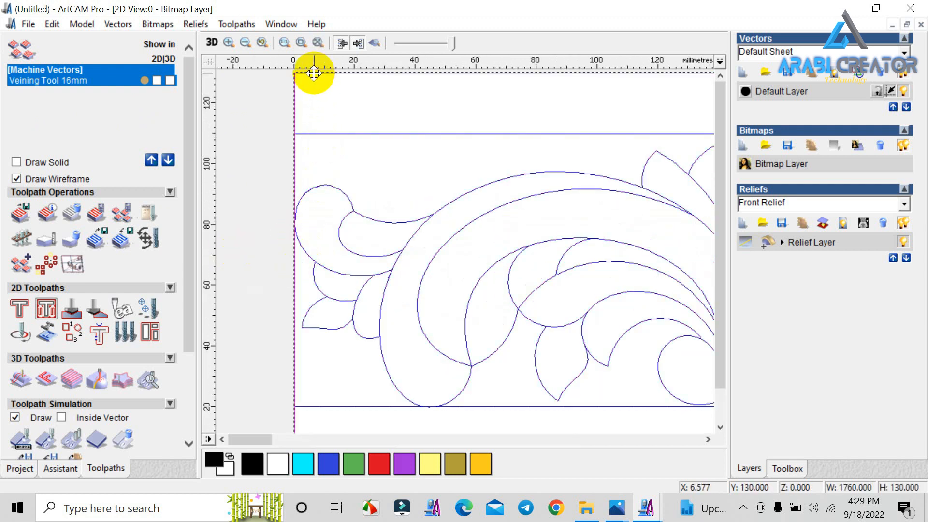
- Offset all vectors by 1 on both sides with sharp corners, keeping the original vectors
{"action": "key", "text": "ctrl+a"}
{"action": "left_click", "coordinate": [72, 465]}
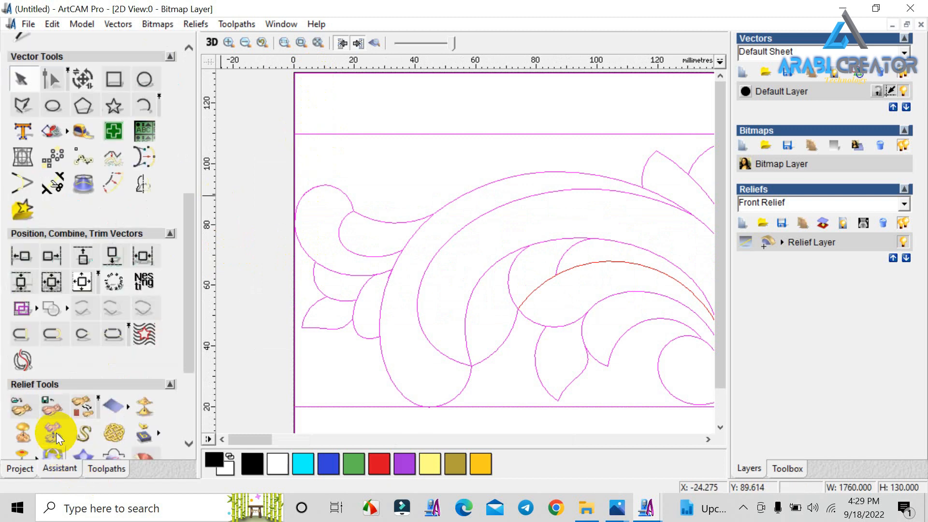
{"action": "left_click", "coordinate": [112, 186]}
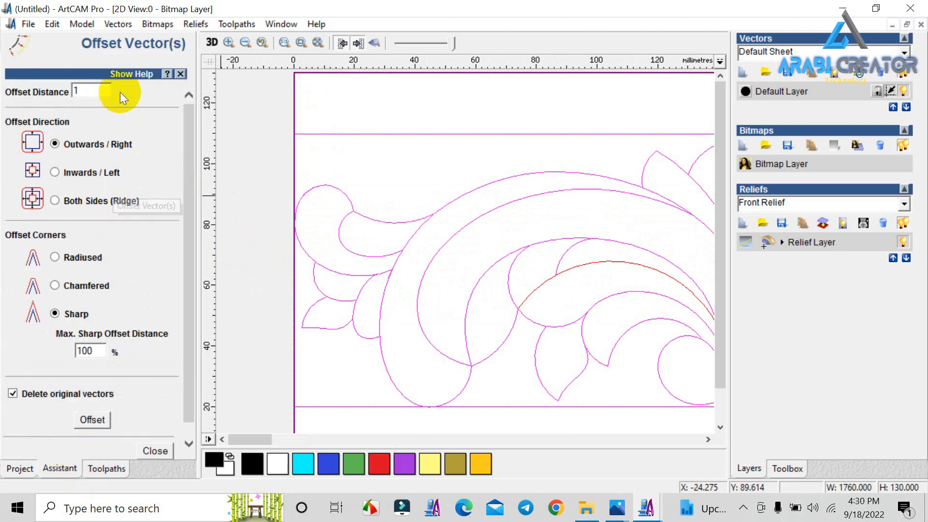
{"action": "left_click", "coordinate": [58, 198]}
{"action": "left_click", "coordinate": [102, 416]}
{"action": "left_click", "coordinate": [12, 393]}
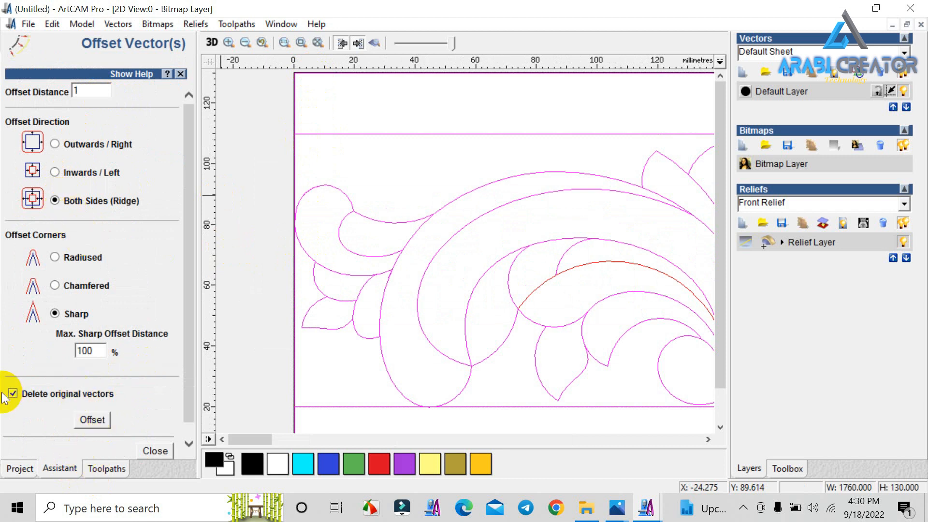
{"action": "left_click", "coordinate": [85, 418]}
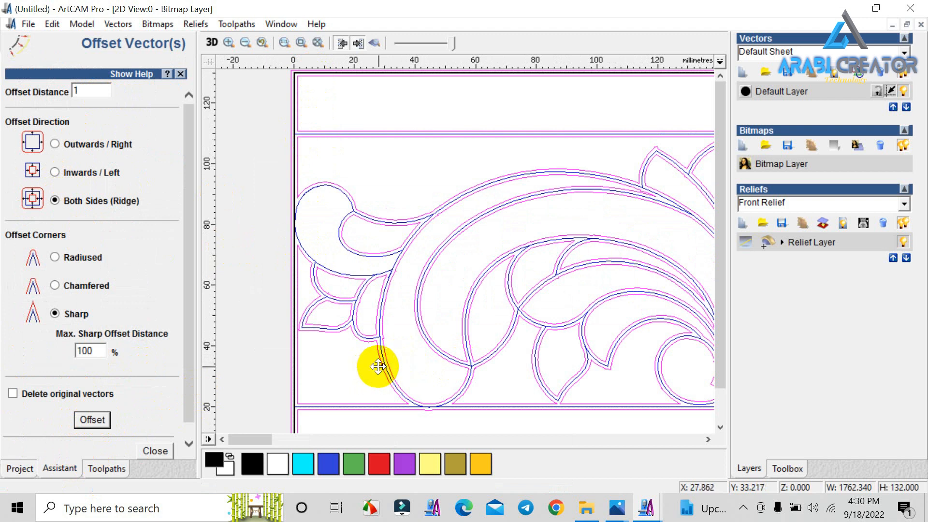
- Delete the new offset vectors except those bounding the background areas around the first leaf motif
{"action": "scroll", "coordinate": [481, 331], "scroll_direction": "down", "scroll_amount": 3}
{"action": "scroll", "coordinate": [339, 278], "scroll_direction": "up", "scroll_amount": 1}
{"action": "scroll", "coordinate": [325, 283], "scroll_direction": "down", "scroll_amount": 1}
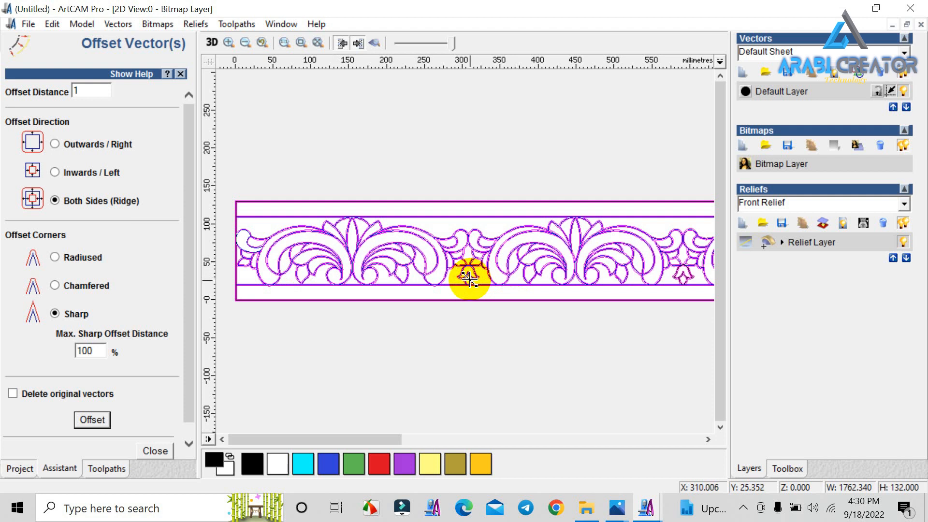
{"action": "scroll", "coordinate": [639, 251], "scroll_direction": "down", "scroll_amount": 1}
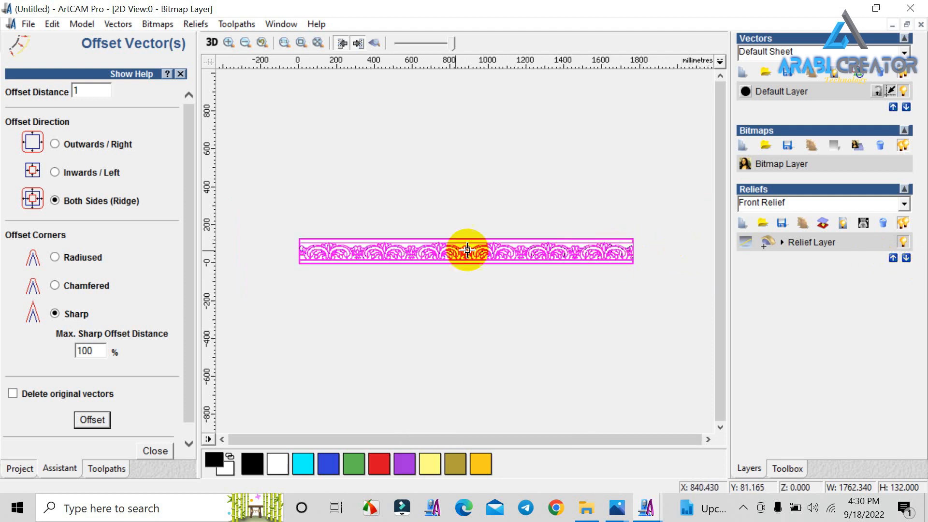
{"action": "scroll", "coordinate": [466, 248], "scroll_direction": "up", "scroll_amount": 1}
{"action": "scroll", "coordinate": [290, 269], "scroll_direction": "up", "scroll_amount": 1}
{"action": "scroll", "coordinate": [348, 296], "scroll_direction": "up", "scroll_amount": 2}
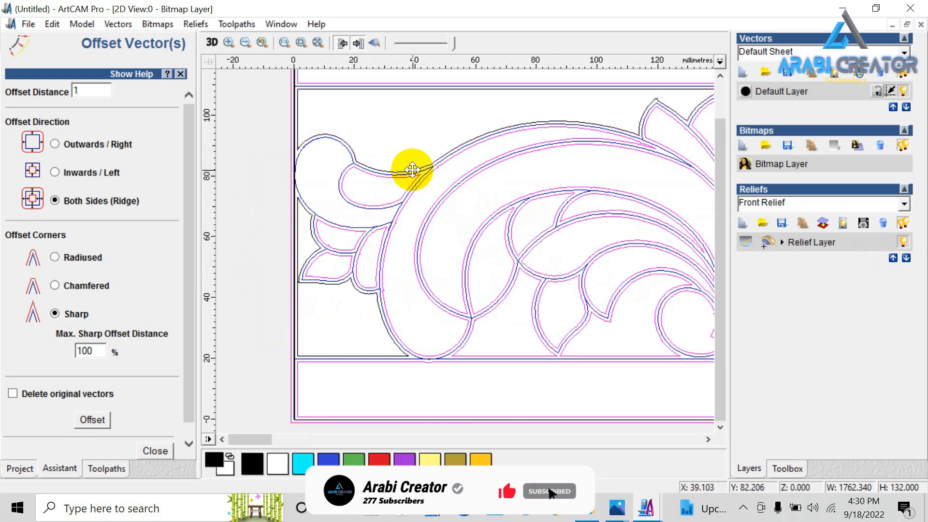
{"action": "scroll", "coordinate": [478, 208], "scroll_direction": "down", "scroll_amount": 2}
{"action": "scroll", "coordinate": [478, 208], "scroll_direction": "down", "scroll_amount": 1}
{"action": "scroll", "coordinate": [490, 223], "scroll_direction": "up", "scroll_amount": 1}
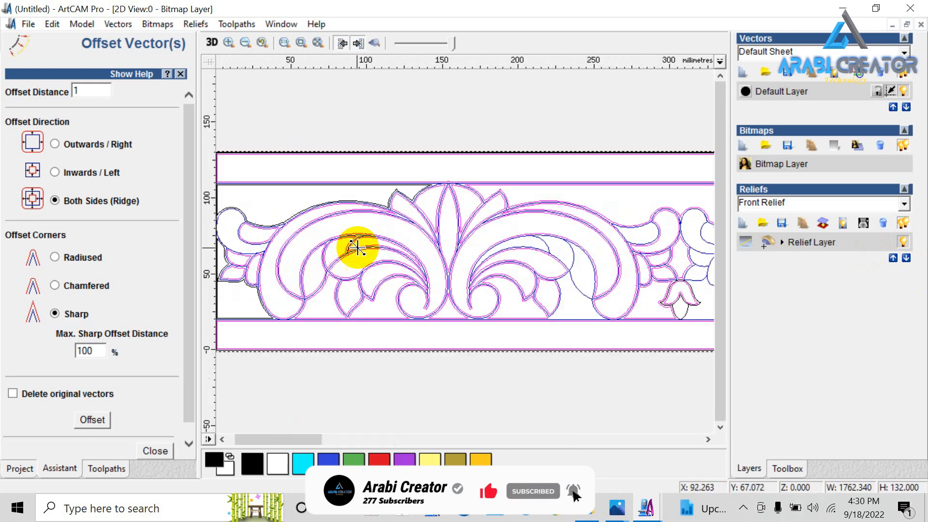
{"action": "left_click", "coordinate": [371, 299], "text": "shift"}
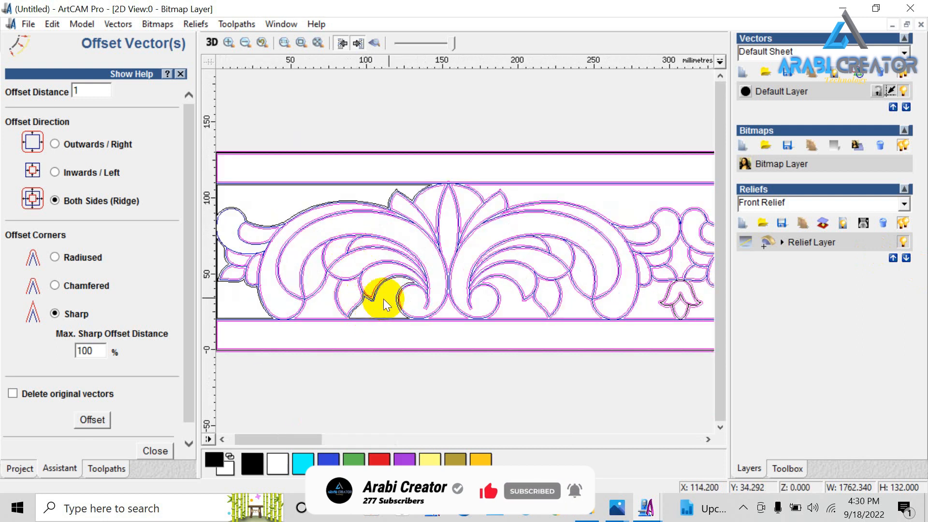
{"action": "left_click", "coordinate": [335, 304], "text": "shift"}
{"action": "left_click", "coordinate": [448, 302], "text": "shift"}
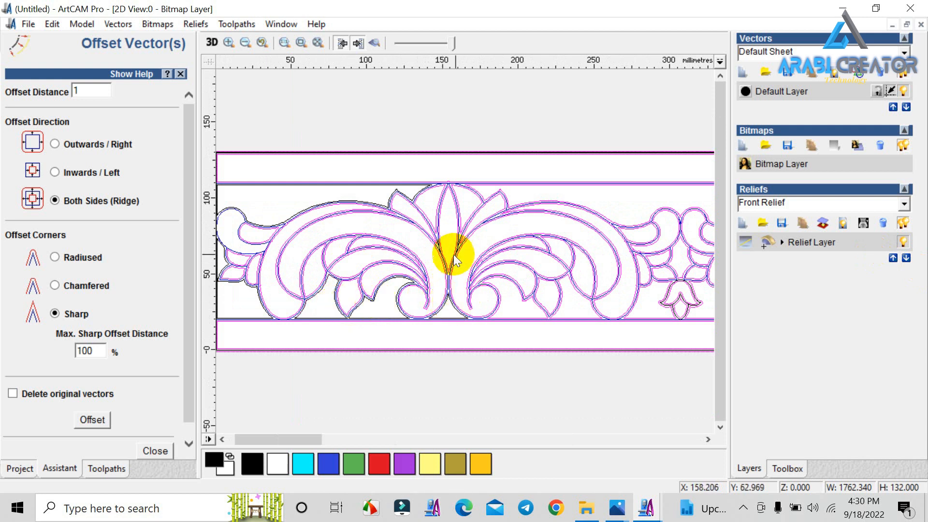
{"action": "left_click", "coordinate": [454, 242], "text": "shift"}
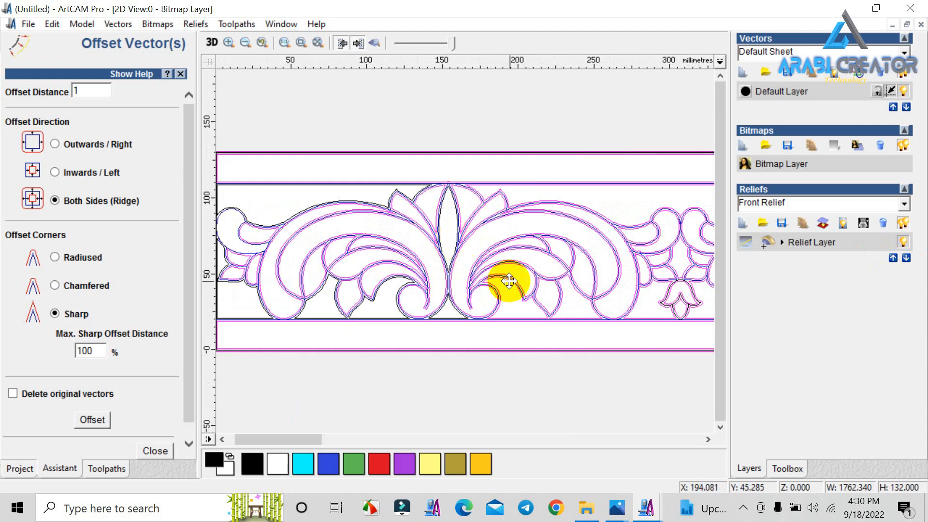
{"action": "left_click", "coordinate": [508, 282], "text": "shift"}
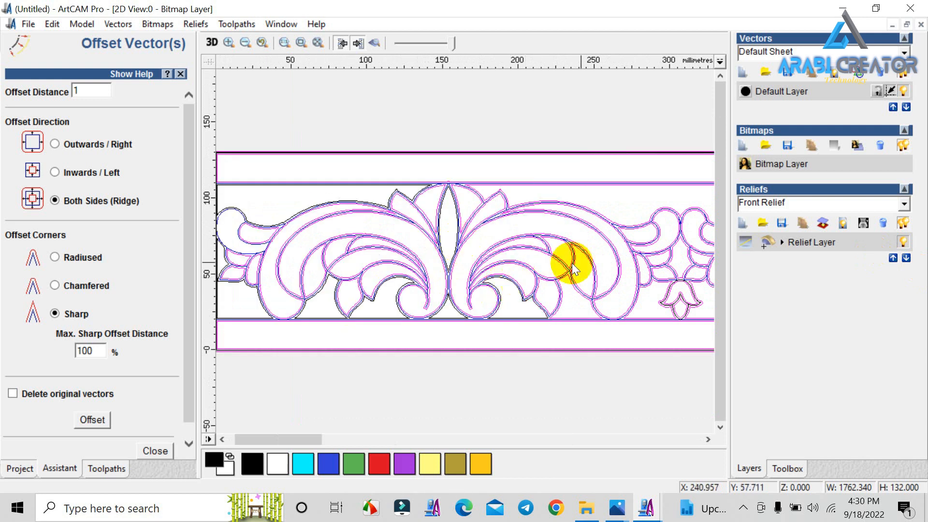
{"action": "left_click", "coordinate": [587, 204], "text": "shift"}
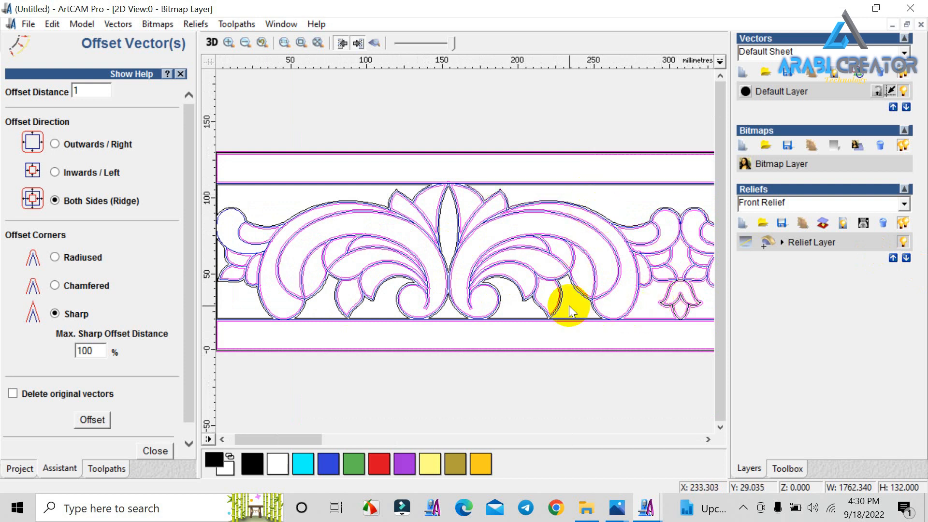
{"action": "right_click", "coordinate": [569, 297]}
{"action": "left_click", "coordinate": [604, 205]}
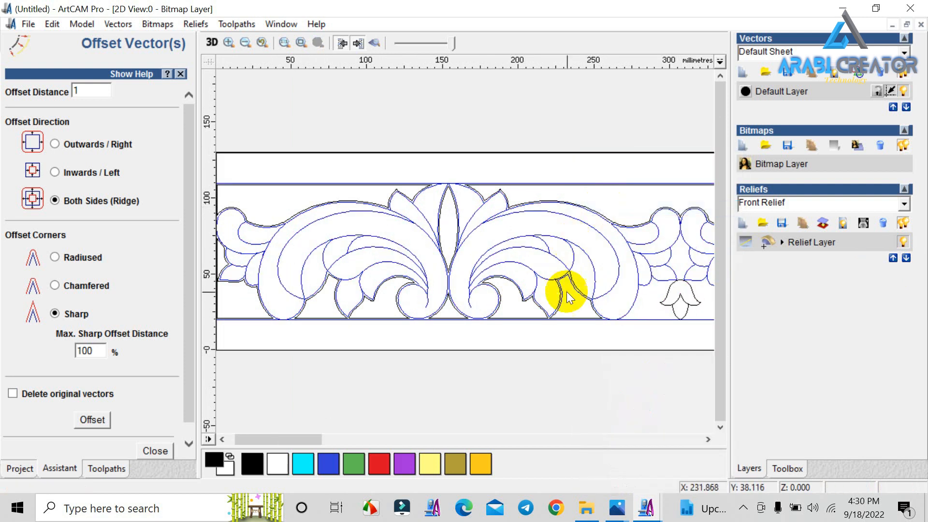
- Select the remaining background offset contours around the first motif and set the offset to Outwards / Right with original vectors deleted
{"action": "left_click", "coordinate": [557, 297]}
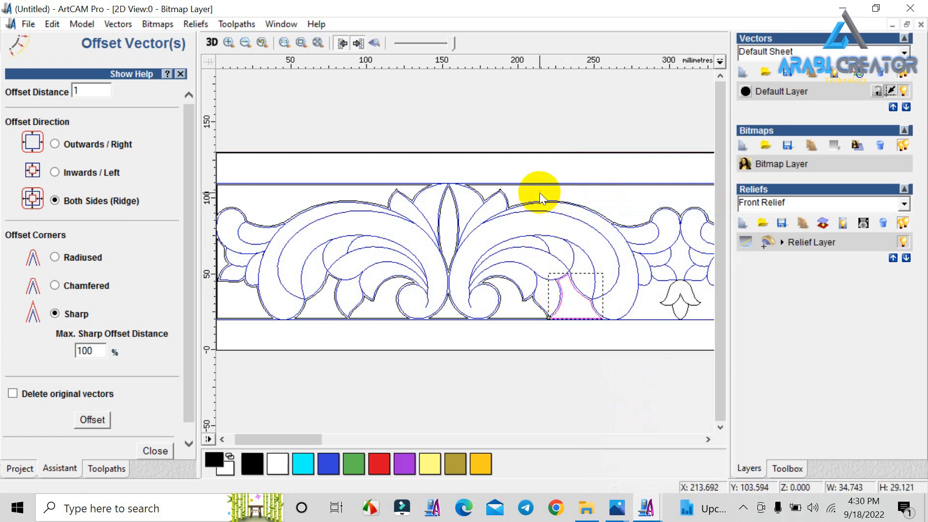
{"action": "scroll", "coordinate": [511, 203], "scroll_direction": "up", "scroll_amount": 2}
{"action": "left_click", "coordinate": [465, 156], "text": "shift"}
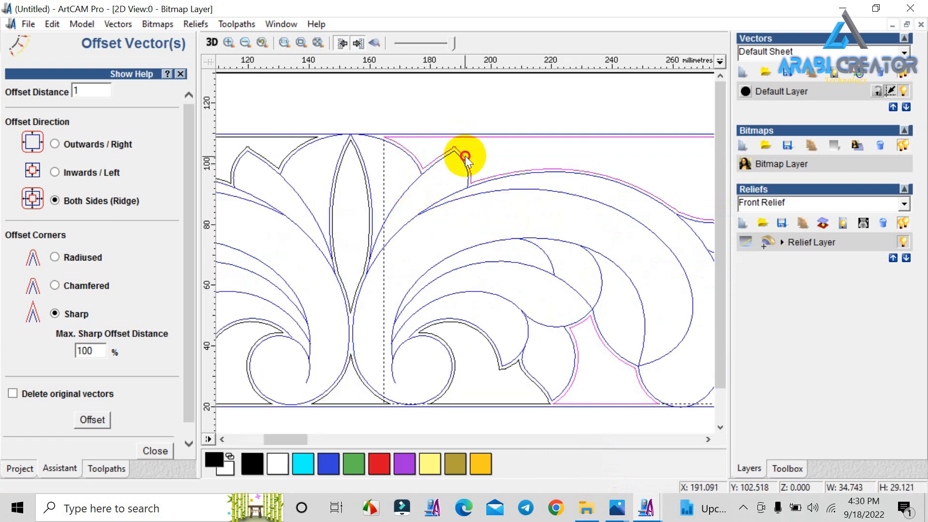
{"action": "left_click", "coordinate": [362, 173], "text": "shift"}
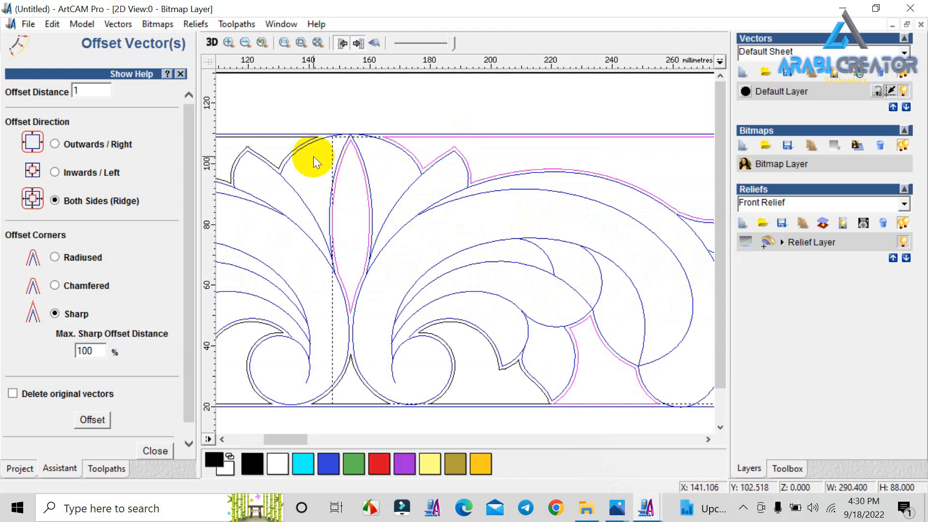
{"action": "left_click", "coordinate": [300, 141], "text": "shift"}
{"action": "scroll", "coordinate": [319, 271], "scroll_direction": "down", "scroll_amount": 2}
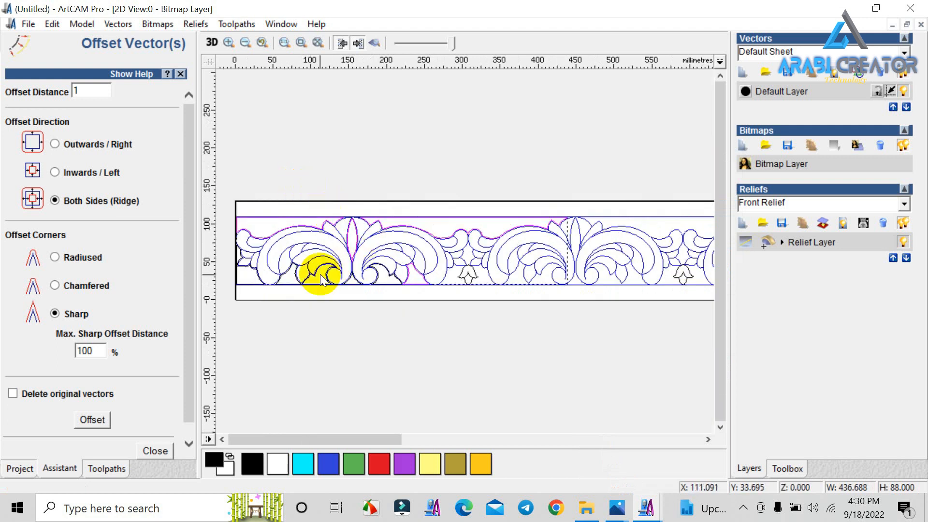
{"action": "scroll", "coordinate": [319, 273], "scroll_direction": "up", "scroll_amount": 1}
{"action": "left_click", "coordinate": [292, 284], "text": "shift"}
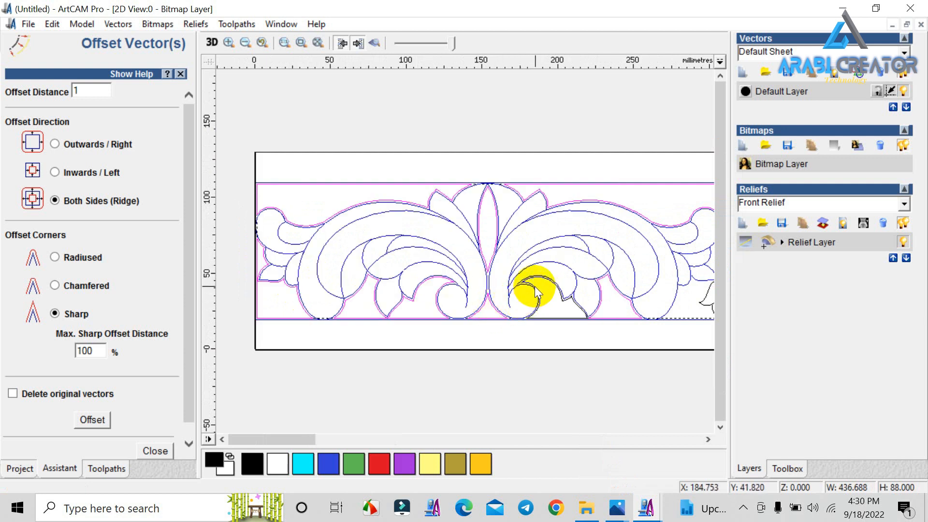
{"action": "left_click", "coordinate": [60, 145]}
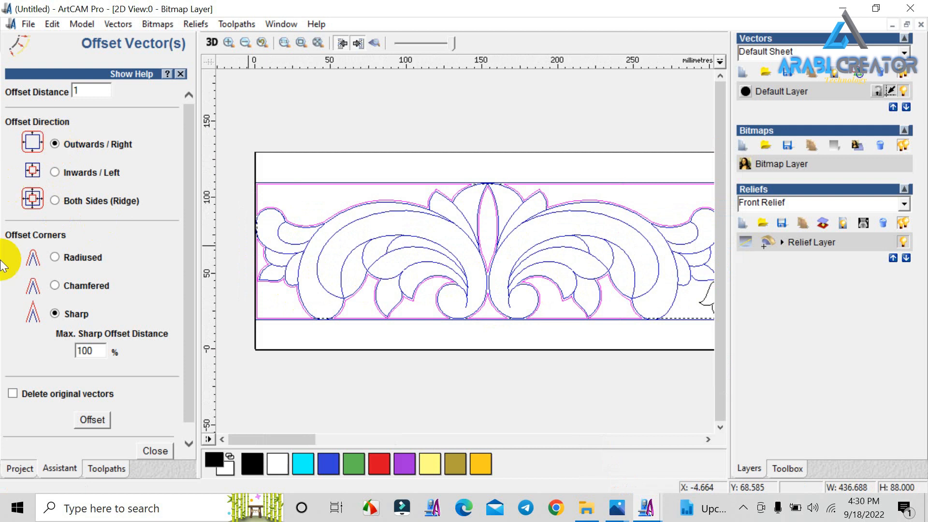
{"action": "left_click", "coordinate": [13, 393]}
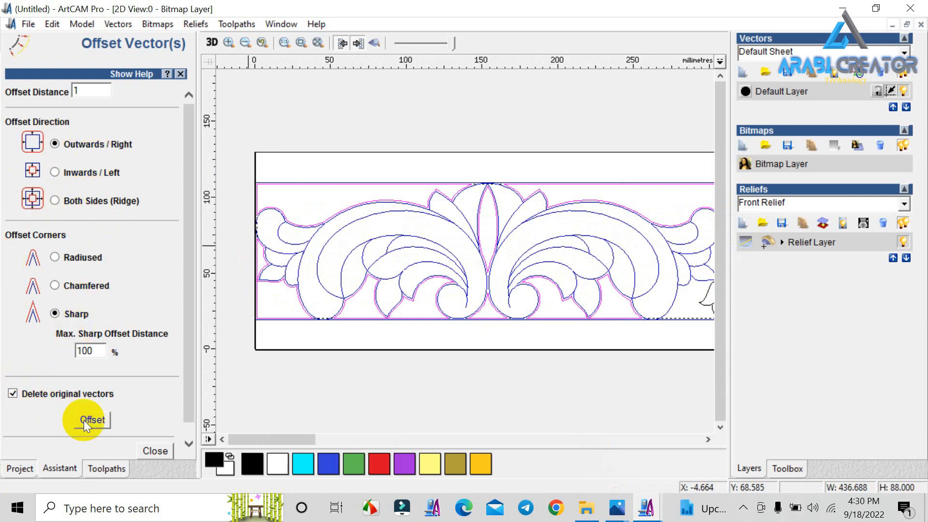
- Leave the lower leaf-gap and left-end contours out of the selection and offset the remaining background contours outwards by 1, replacing the originals
{"action": "left_click", "coordinate": [90, 420]}
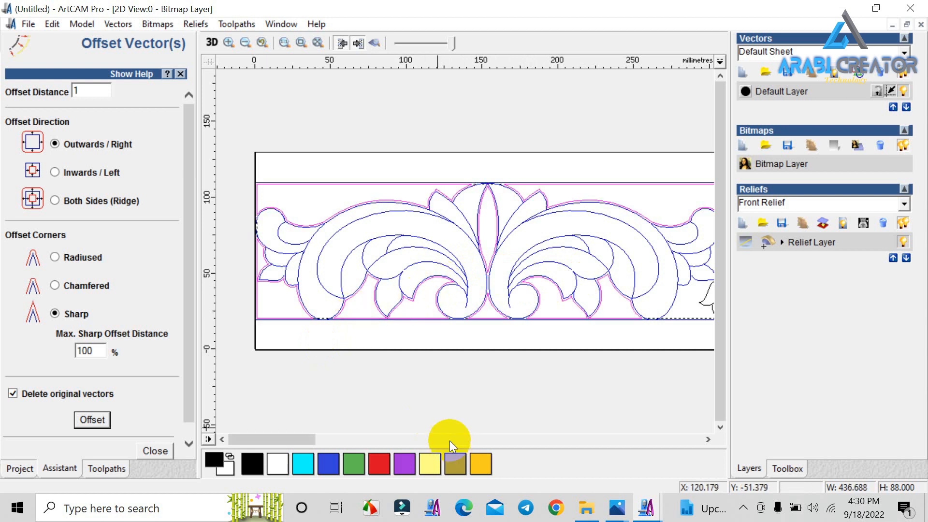
{"action": "left_click", "coordinate": [363, 289], "text": "shift"}
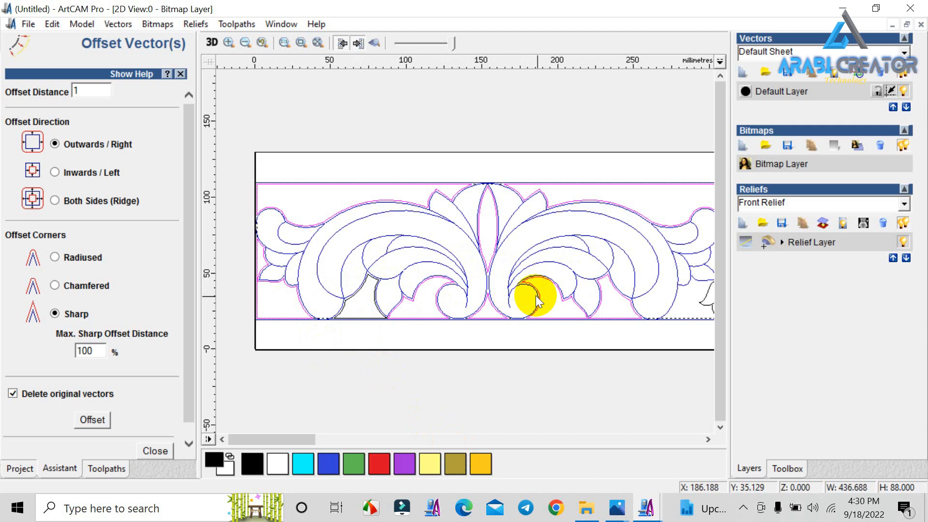
{"action": "left_click", "coordinate": [601, 303], "text": "shift"}
{"action": "left_click", "coordinate": [106, 419]}
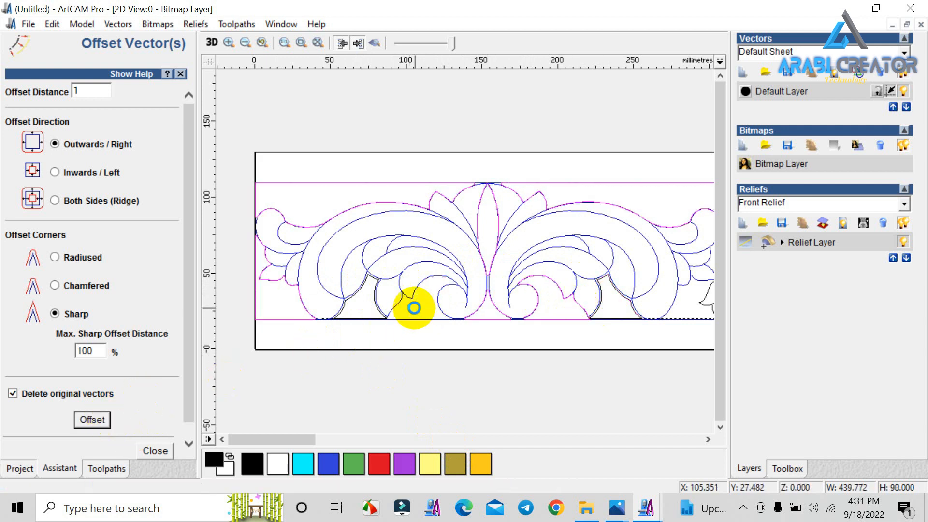
{"action": "left_click", "coordinate": [418, 293]}
{"action": "left_click", "coordinate": [419, 292], "text": "shift"}
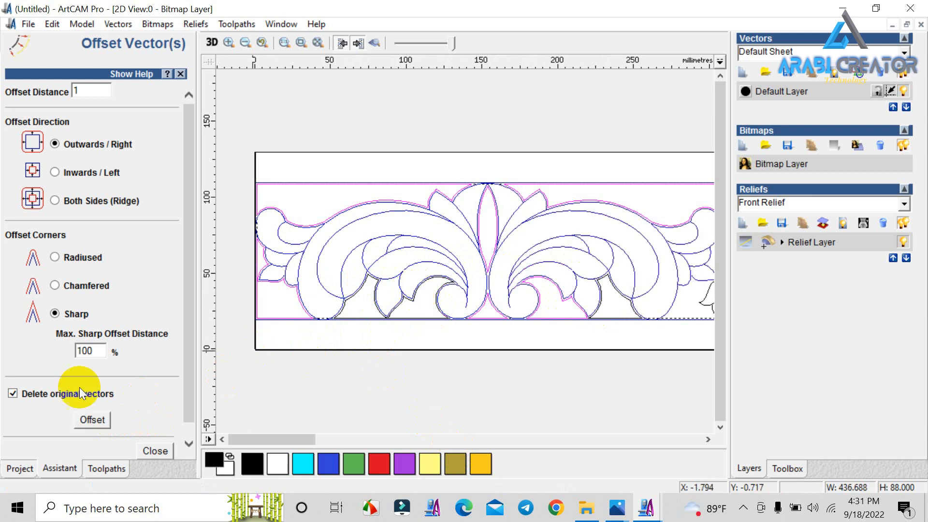
{"action": "left_click", "coordinate": [90, 417]}
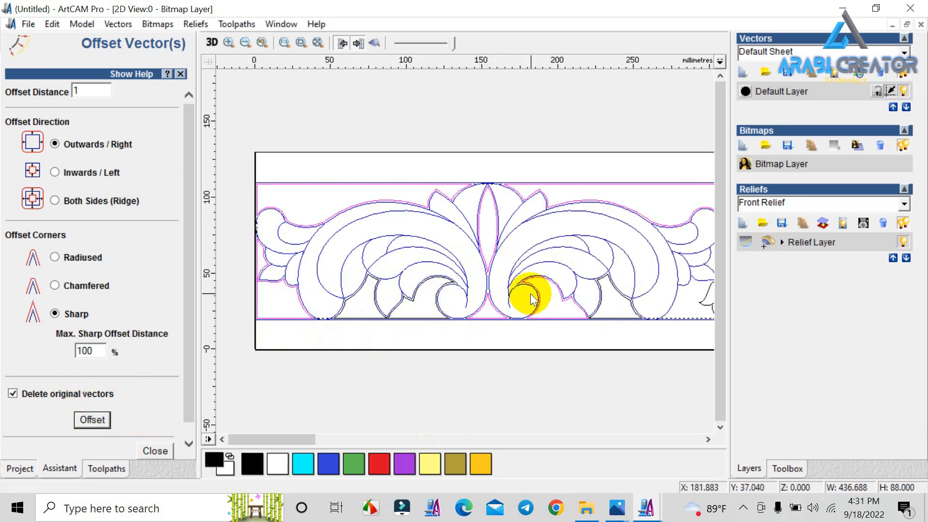
{"action": "left_click", "coordinate": [82, 419]}
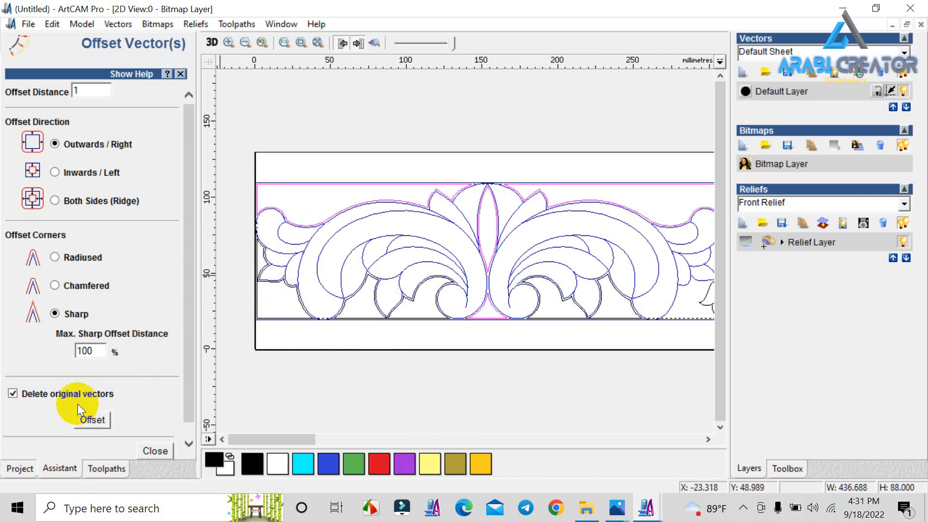
{"action": "left_click", "coordinate": [98, 420]}
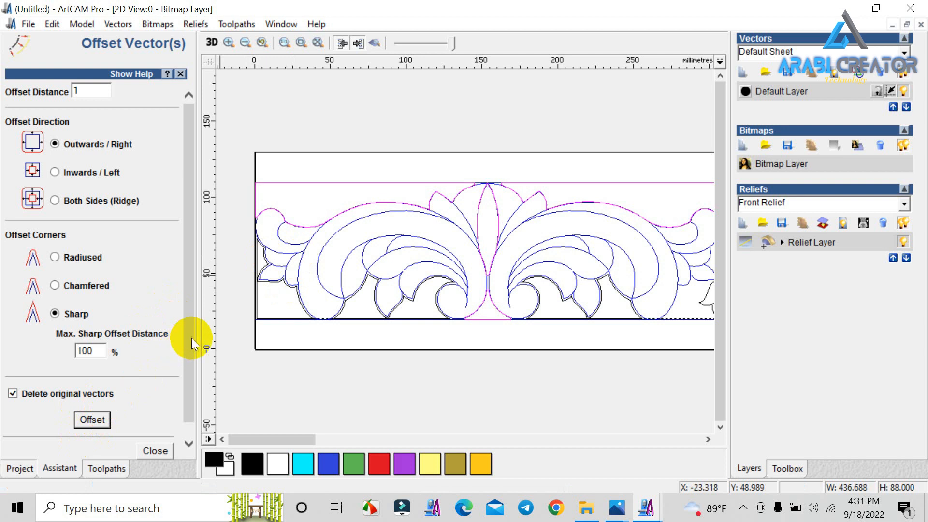
- Offset the lower background contour at the panel's left end outwards by 1, replacing the original
{"action": "left_click", "coordinate": [295, 299]}
{"action": "left_click", "coordinate": [295, 300]}
{"action": "left_click", "coordinate": [82, 419]}
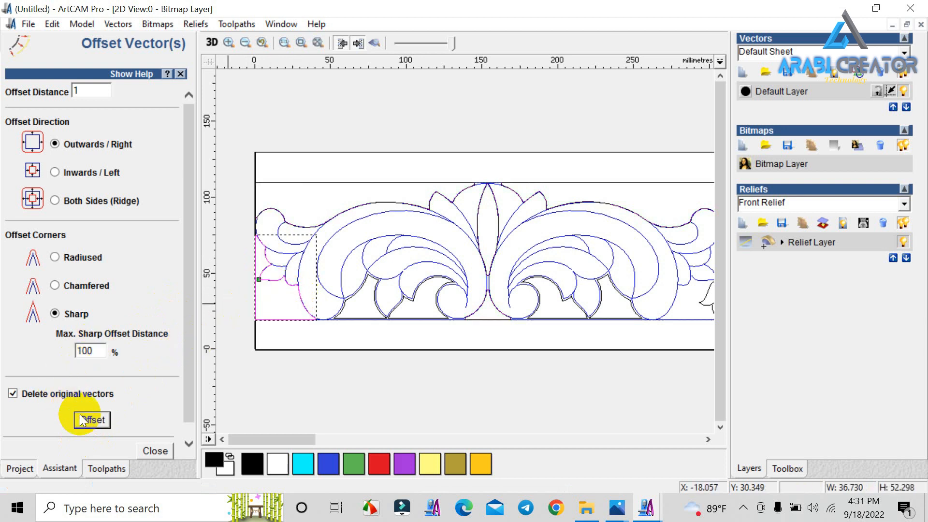
- Offset the lower leaf-gap contour nearest the first motif's outer scroll outwards by 1, replacing the original, and select it with the other background contours
{"action": "left_click", "coordinate": [303, 222]}
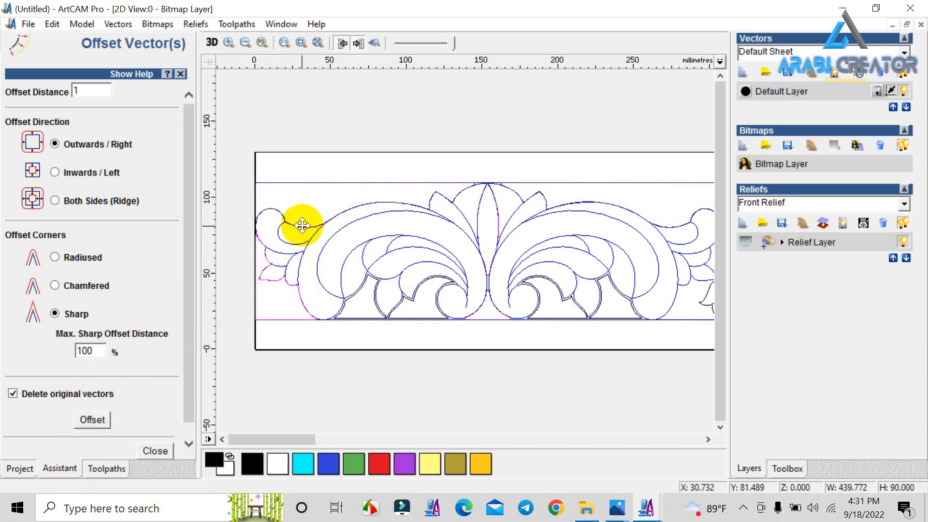
{"action": "left_click", "coordinate": [348, 300]}
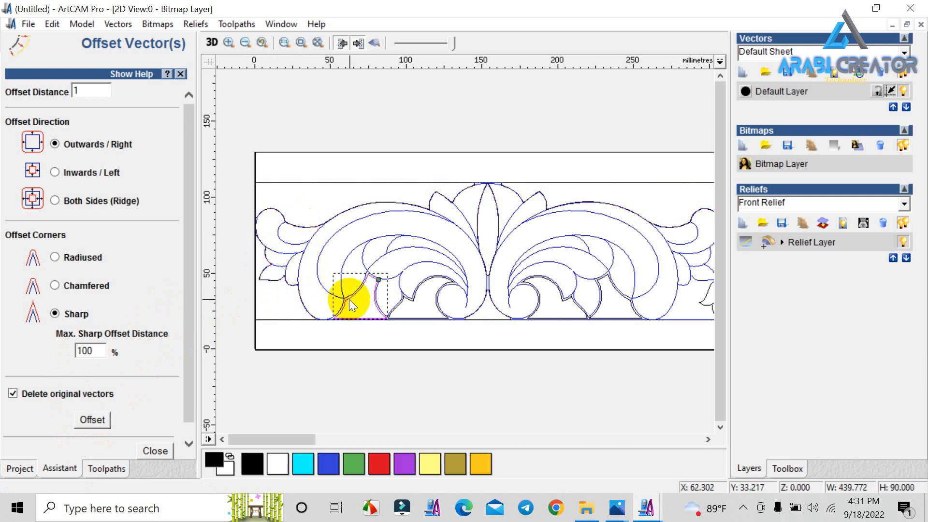
{"action": "left_click", "coordinate": [99, 411]}
{"action": "left_click", "coordinate": [327, 220]}
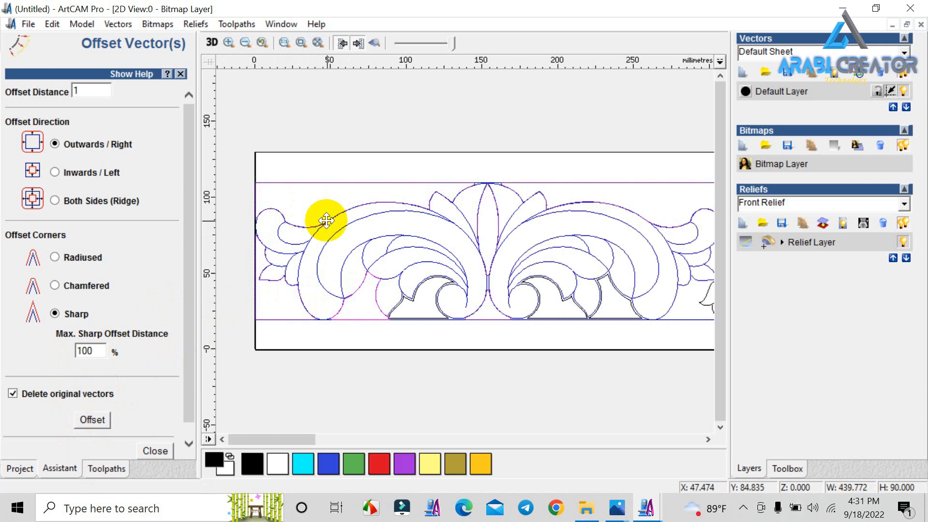
- Offset the lower background contour beside the first motif's left inner curl inwards and outwards by 1, replacing the originals, and add the other contours to the selection
{"action": "left_click", "coordinate": [419, 284]}
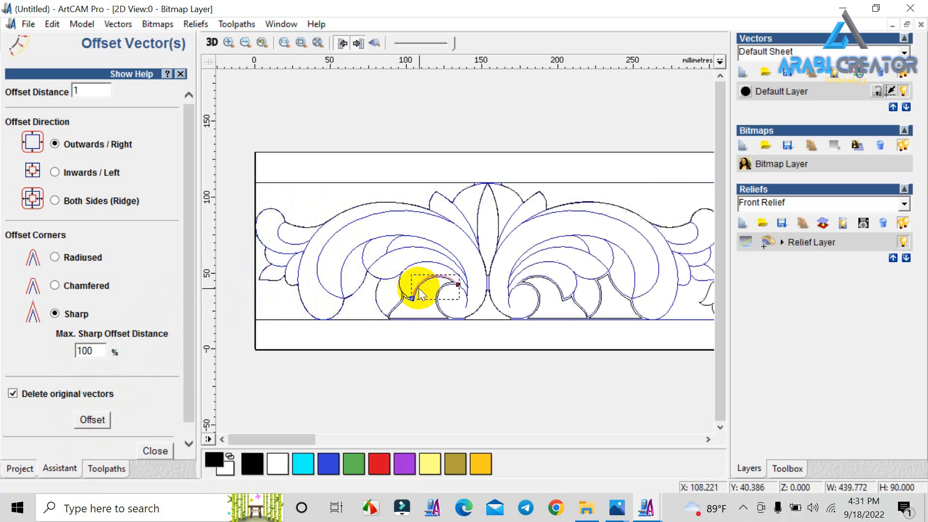
{"action": "left_click", "coordinate": [414, 303]}
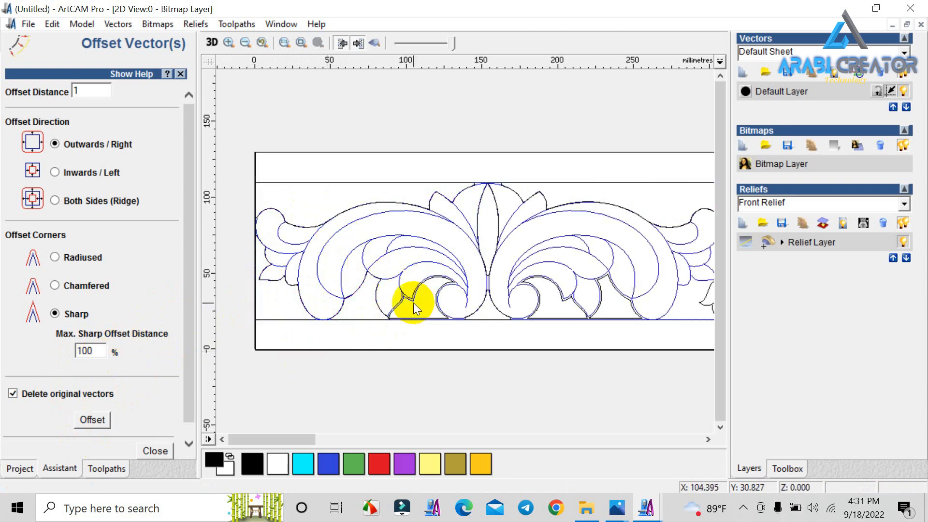
{"action": "left_click", "coordinate": [89, 427]}
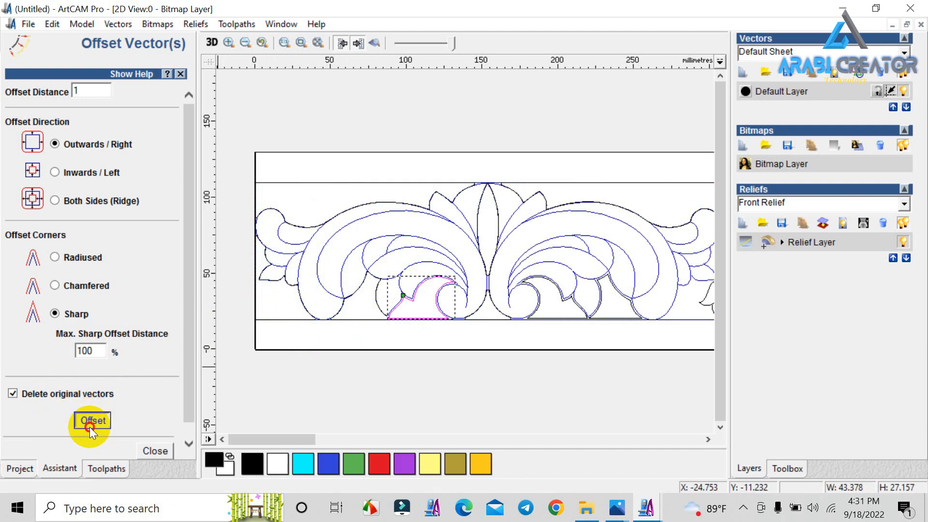
{"action": "left_click", "coordinate": [56, 174]}
{"action": "left_click", "coordinate": [88, 416]}
{"action": "left_click", "coordinate": [58, 149]}
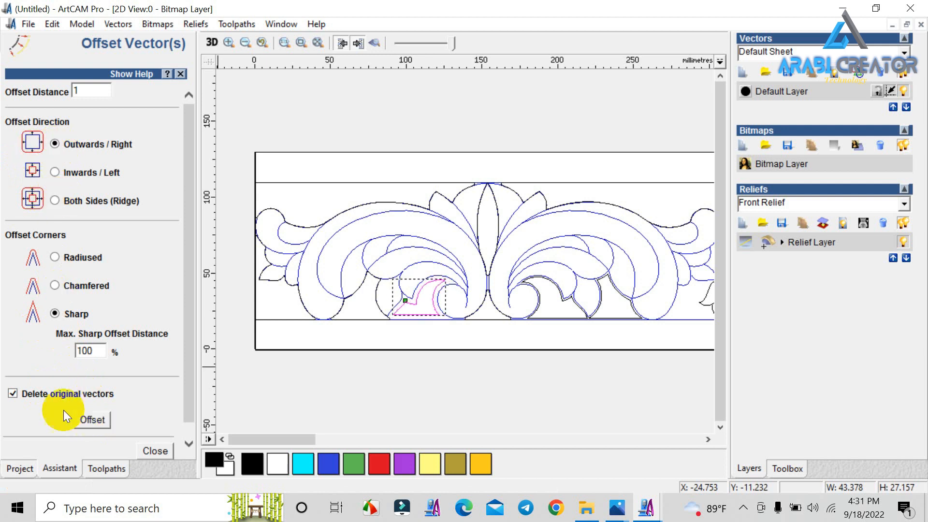
{"action": "left_click", "coordinate": [92, 419]}
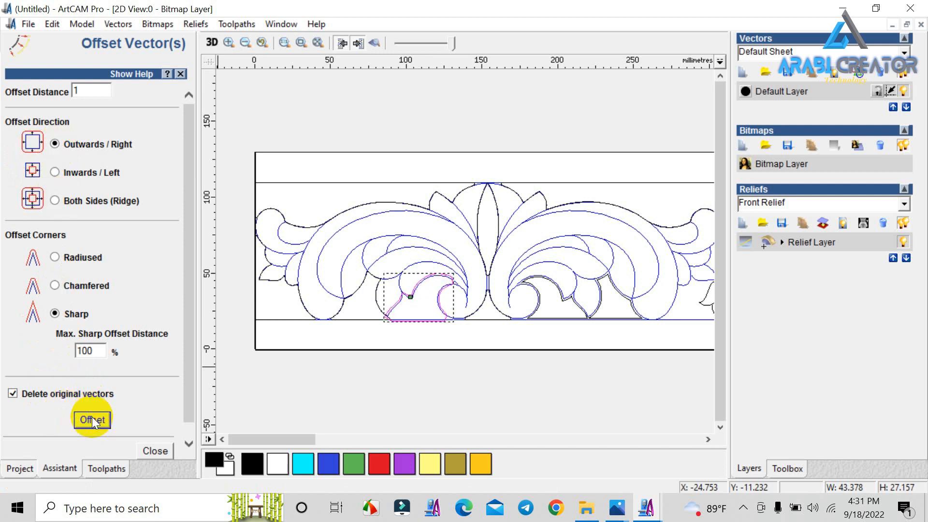
{"action": "scroll", "coordinate": [489, 335], "scroll_direction": "up", "scroll_amount": 2}
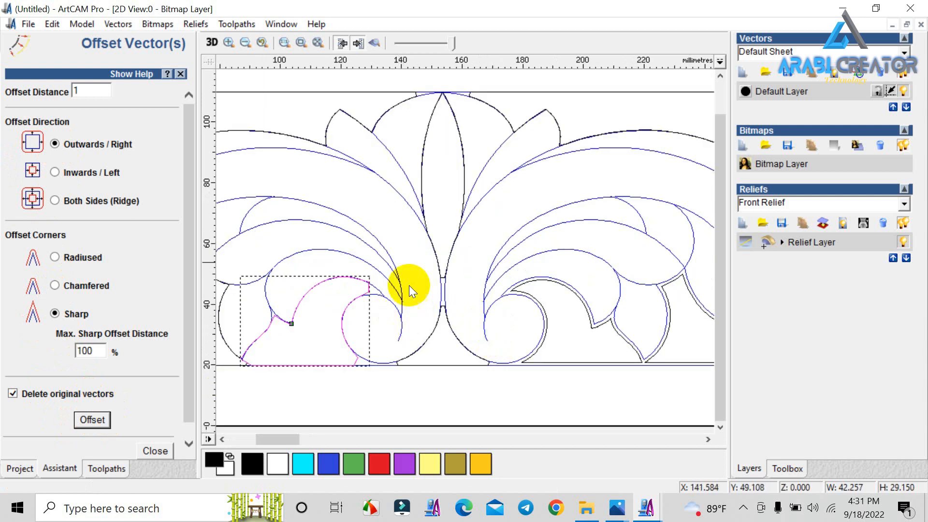
{"action": "left_click", "coordinate": [350, 111]}
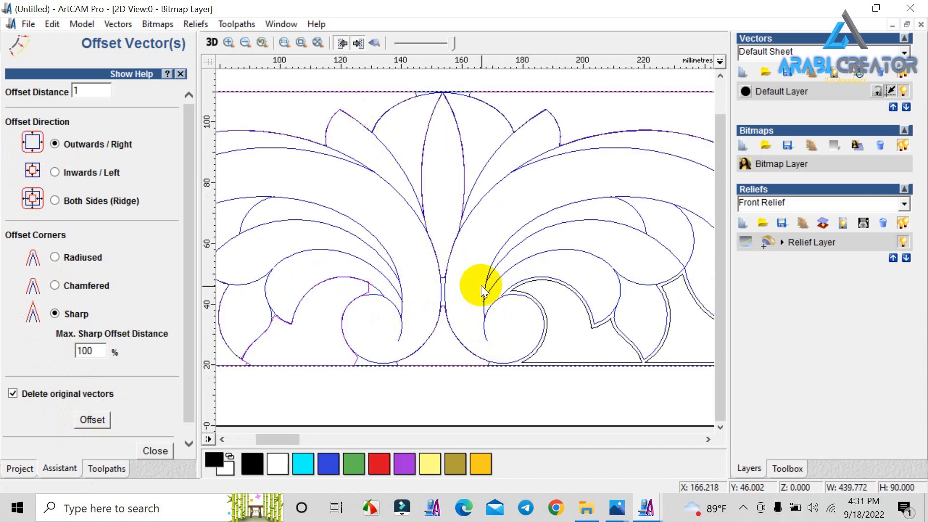
- Offset the lower background contour beside the first motif's right inner curl inwards by 1 and back outwards by 1, replacing the originals
{"action": "left_click", "coordinate": [542, 307]}
{"action": "left_click", "coordinate": [106, 418]}
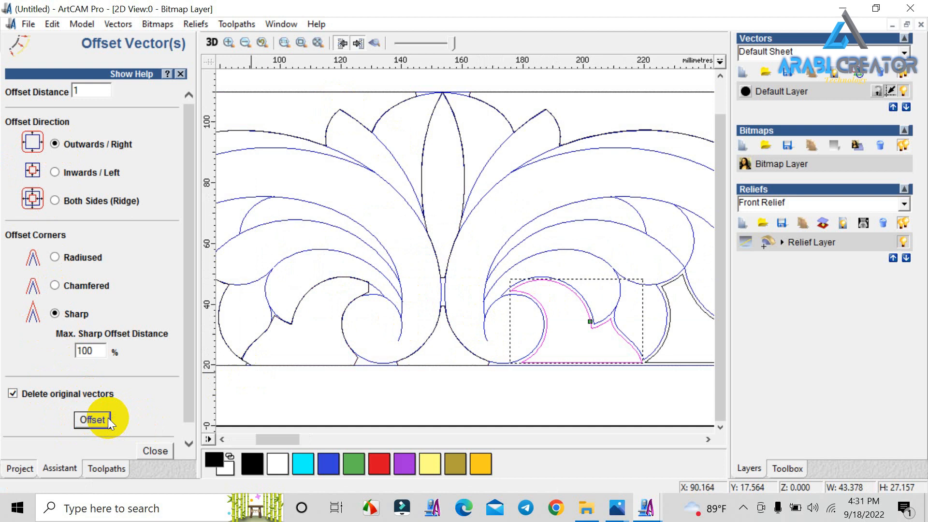
{"action": "left_click", "coordinate": [51, 177]}
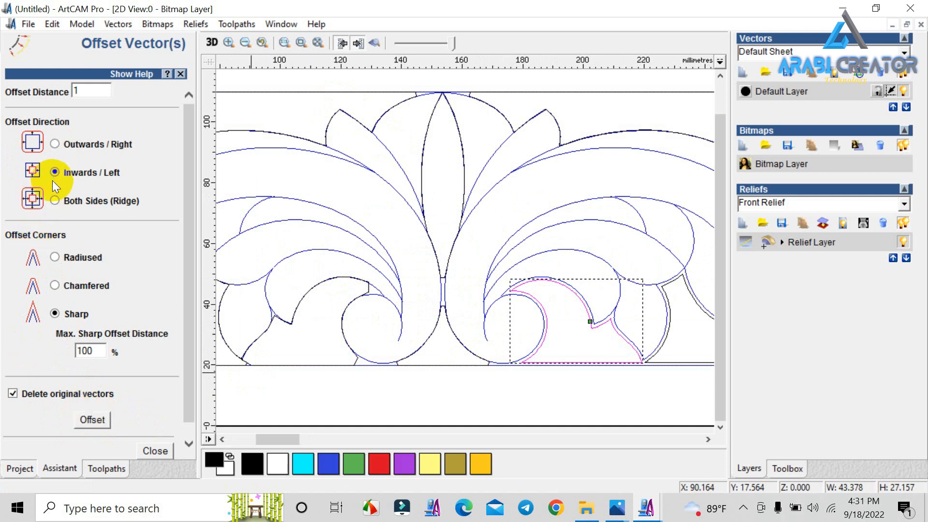
{"action": "left_click", "coordinate": [102, 420]}
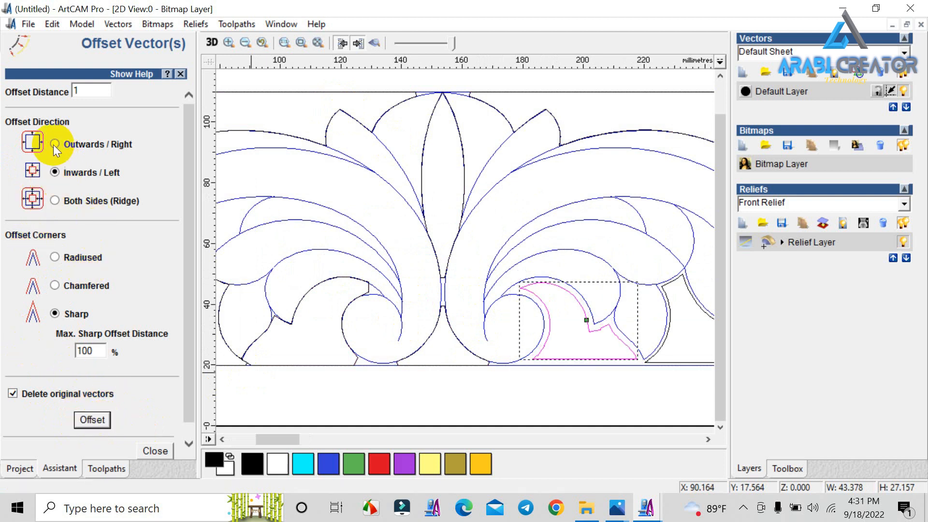
{"action": "left_click", "coordinate": [55, 144]}
{"action": "left_click", "coordinate": [93, 420]}
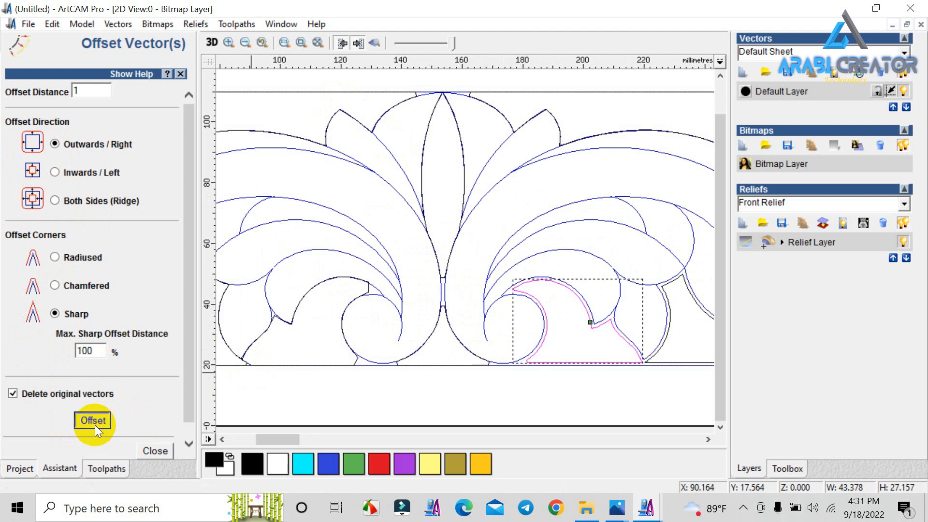
- Offset the right inner-curl contour inwards again and repeatedly outwards by 1 until it meets the leaf outline, and add the other background contours to the selection
{"action": "left_click", "coordinate": [55, 173]}
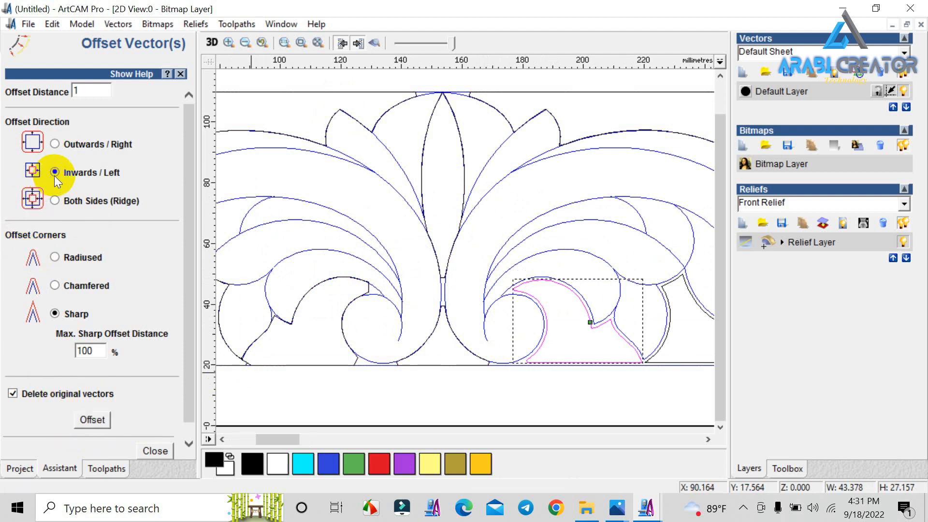
{"action": "left_click", "coordinate": [104, 419]}
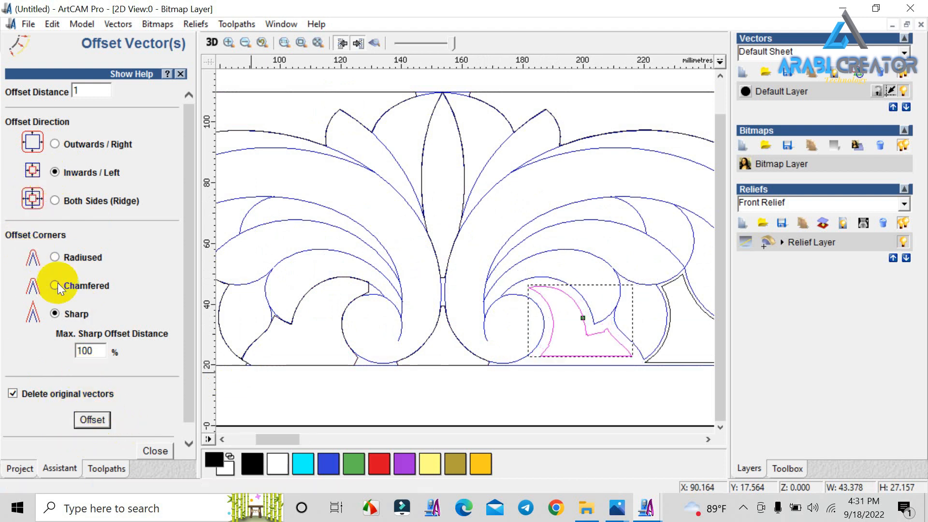
{"action": "left_click", "coordinate": [54, 144]}
{"action": "left_click", "coordinate": [81, 417]}
{"action": "left_click", "coordinate": [82, 417]}
{"action": "left_click", "coordinate": [82, 417]}
{"action": "scroll", "coordinate": [480, 439], "scroll_direction": "down", "scroll_amount": 2}
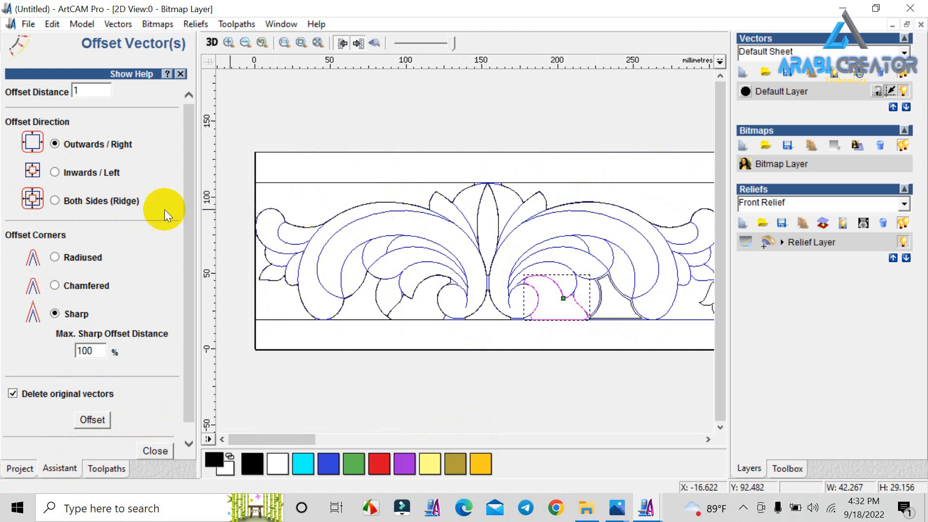
{"action": "left_click", "coordinate": [639, 213]}
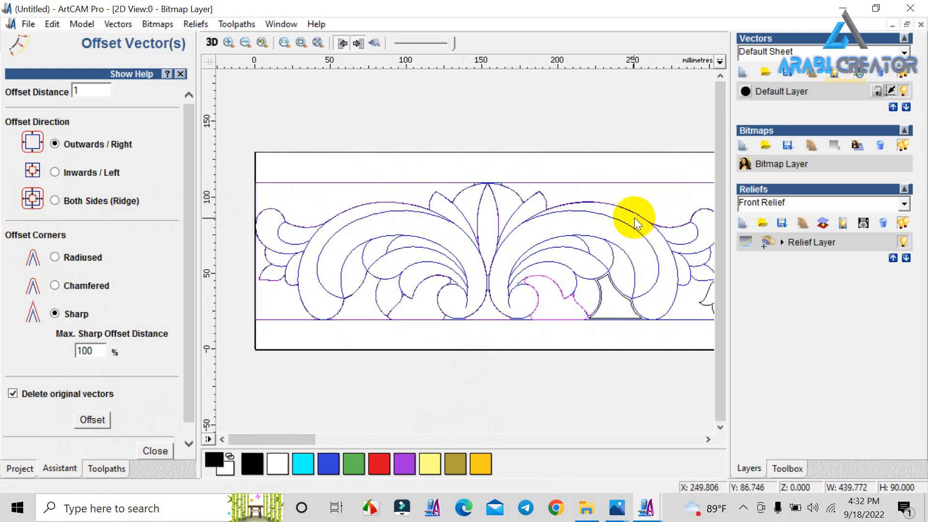
- Offset the remaining leaf-gap contour near the first motif's right outer scroll outwards by 1, replacing the original, and select it with the other background contours
{"action": "left_click", "coordinate": [599, 289]}
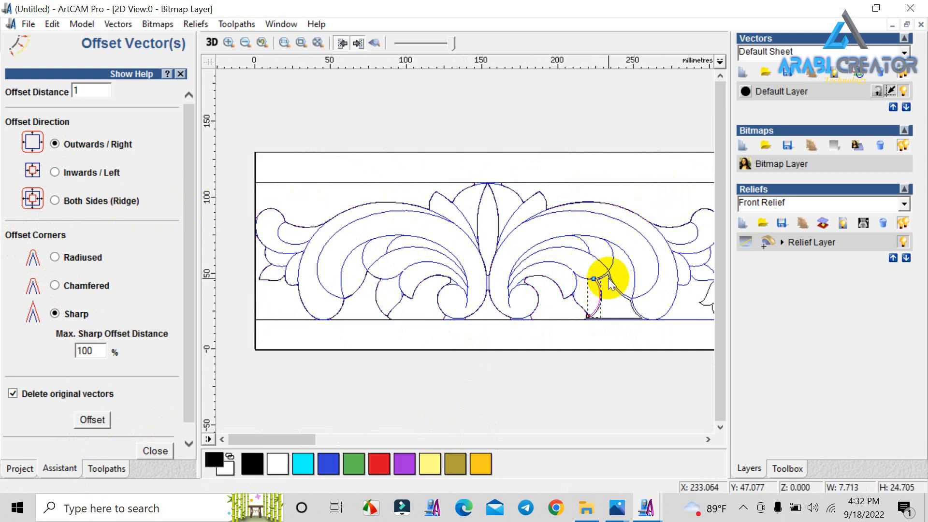
{"action": "scroll", "coordinate": [610, 291], "scroll_direction": "up", "scroll_amount": 2}
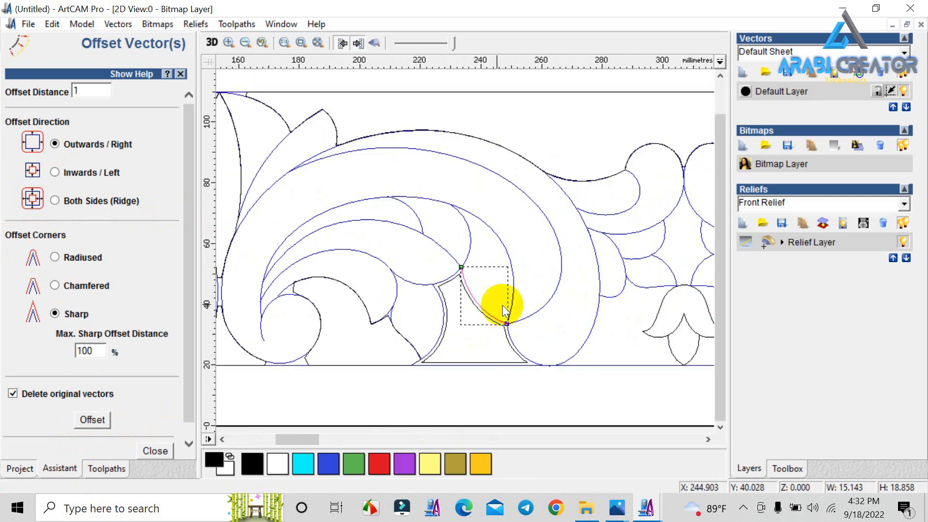
{"action": "left_click", "coordinate": [503, 333]}
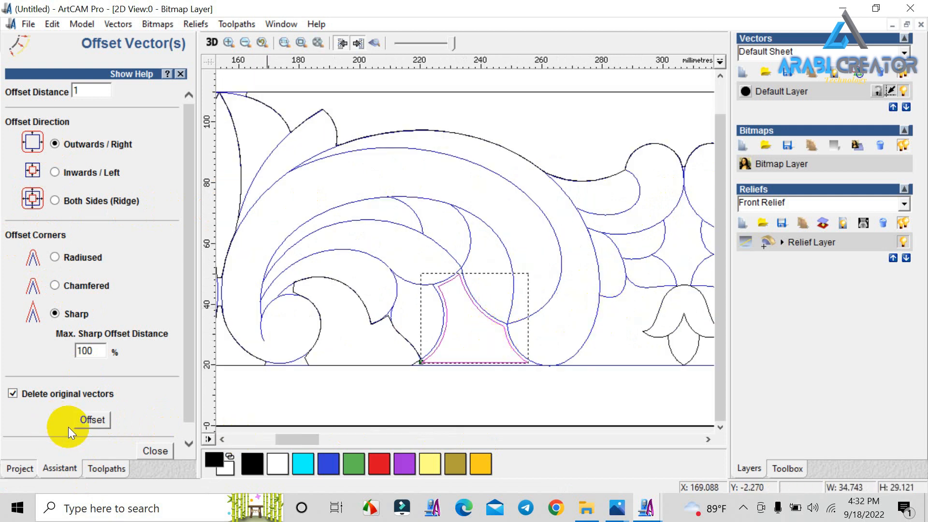
{"action": "left_click", "coordinate": [90, 420]}
{"action": "left_click", "coordinate": [462, 134], "text": "shift"}
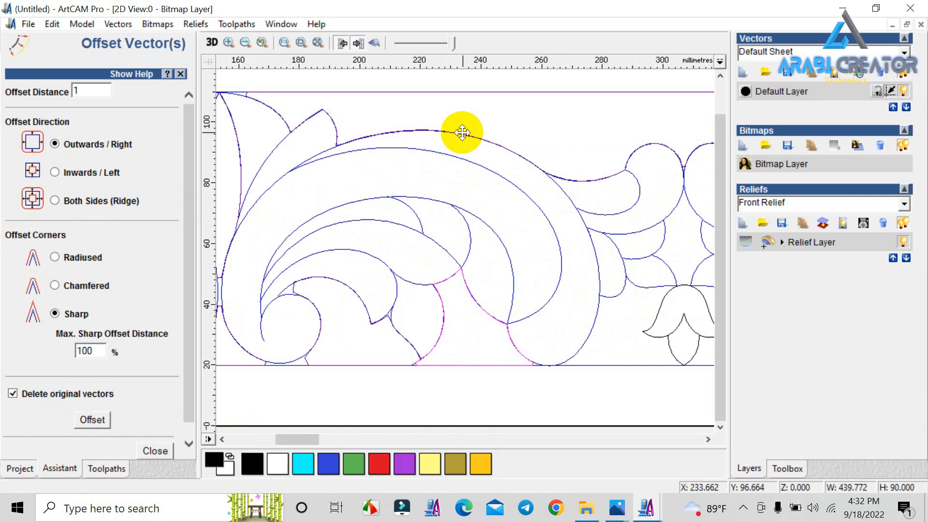
- Examine how closely the selected background contours follow the leaf outlines and meet at their corners around the first motif
{"action": "scroll", "coordinate": [390, 222], "scroll_direction": "down", "scroll_amount": 1}
{"action": "scroll", "coordinate": [357, 279], "scroll_direction": "up", "scroll_amount": 2}
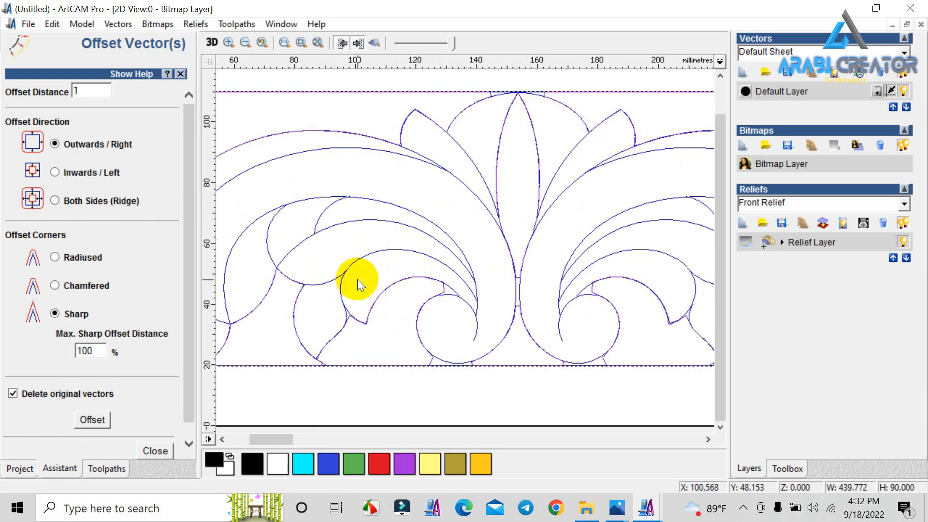
{"action": "scroll", "coordinate": [532, 261], "scroll_direction": "down", "scroll_amount": 1}
{"action": "scroll", "coordinate": [360, 266], "scroll_direction": "down", "scroll_amount": 1}
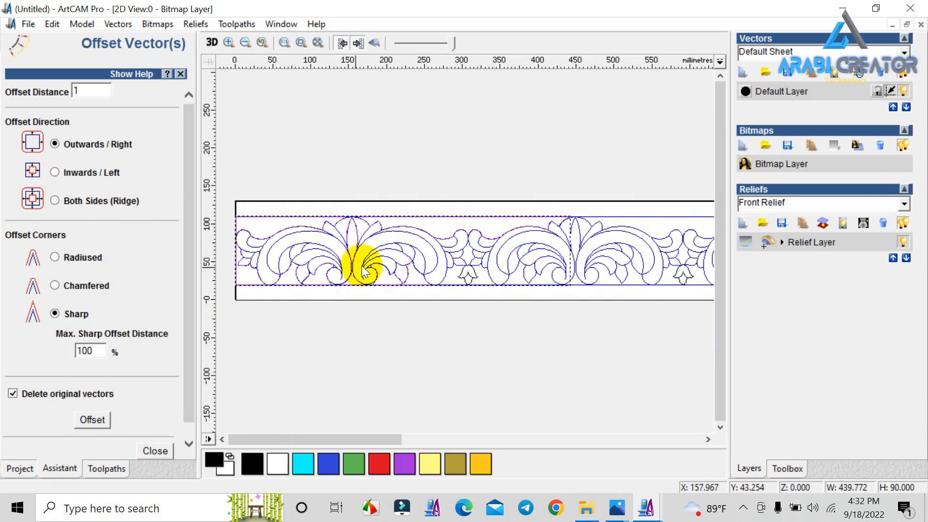
{"action": "scroll", "coordinate": [340, 267], "scroll_direction": "up", "scroll_amount": 1}
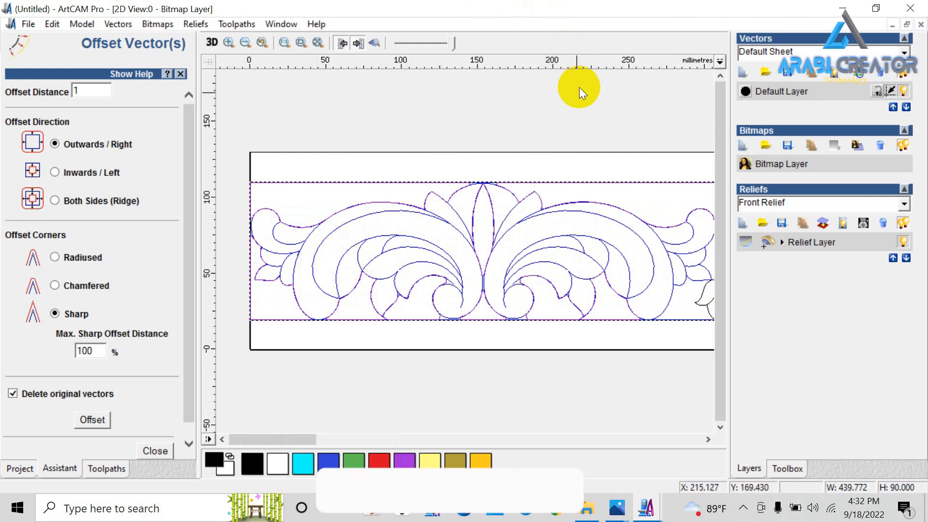
{"action": "scroll", "coordinate": [556, 169], "scroll_direction": "down", "scroll_amount": 1}
{"action": "scroll", "coordinate": [493, 228], "scroll_direction": "up", "scroll_amount": 1}
{"action": "scroll", "coordinate": [474, 239], "scroll_direction": "up", "scroll_amount": 1}
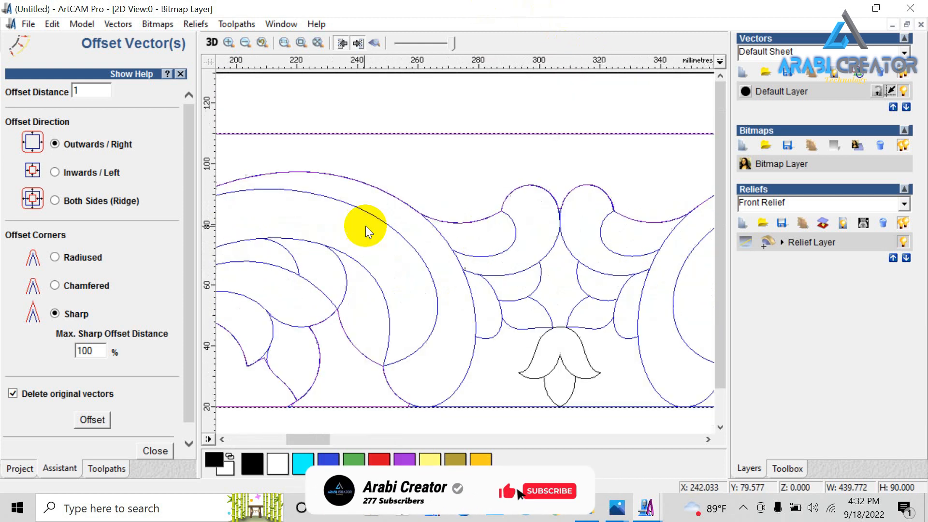
{"action": "scroll", "coordinate": [509, 259], "scroll_direction": "up", "scroll_amount": 2}
{"action": "scroll", "coordinate": [483, 202], "scroll_direction": "up", "scroll_amount": 1}
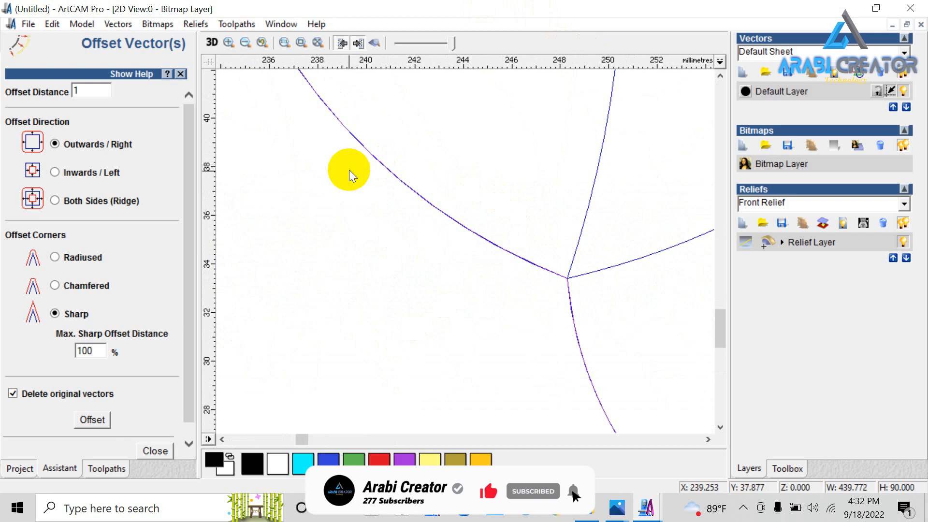
{"action": "scroll", "coordinate": [360, 165], "scroll_direction": "up", "scroll_amount": 1}
{"action": "scroll", "coordinate": [376, 201], "scroll_direction": "down", "scroll_amount": 2}
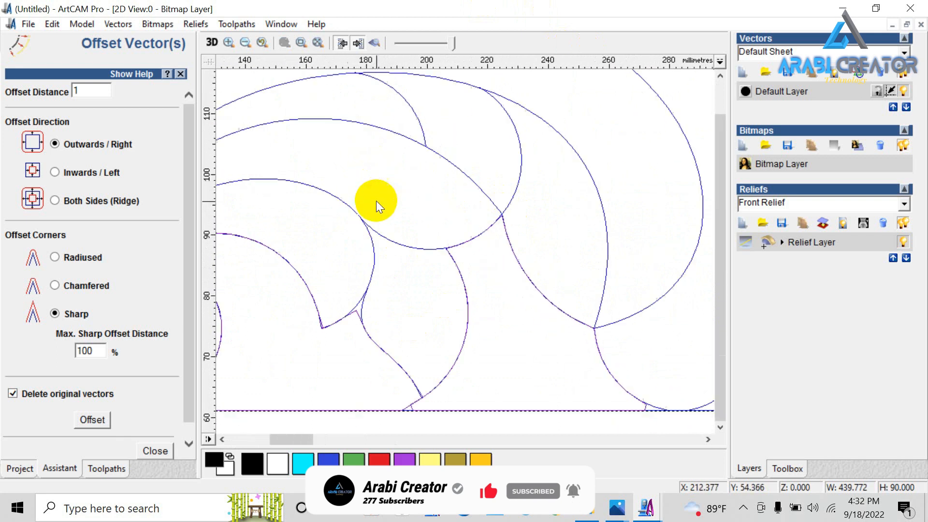
{"action": "scroll", "coordinate": [515, 273], "scroll_direction": "down", "scroll_amount": 1}
{"action": "scroll", "coordinate": [458, 248], "scroll_direction": "up", "scroll_amount": 1}
{"action": "scroll", "coordinate": [524, 212], "scroll_direction": "up", "scroll_amount": 1}
{"action": "scroll", "coordinate": [392, 281], "scroll_direction": "up", "scroll_amount": 1}
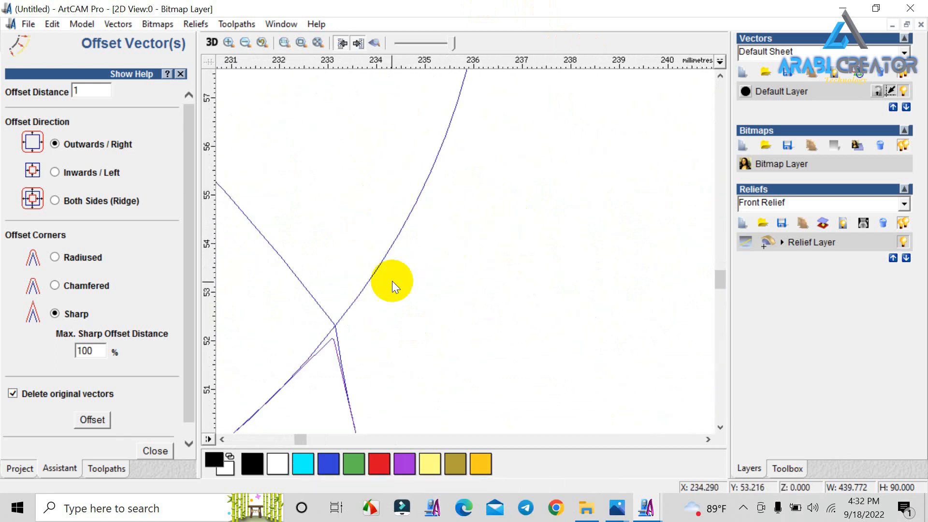
{"action": "scroll", "coordinate": [384, 291], "scroll_direction": "up", "scroll_amount": 1}
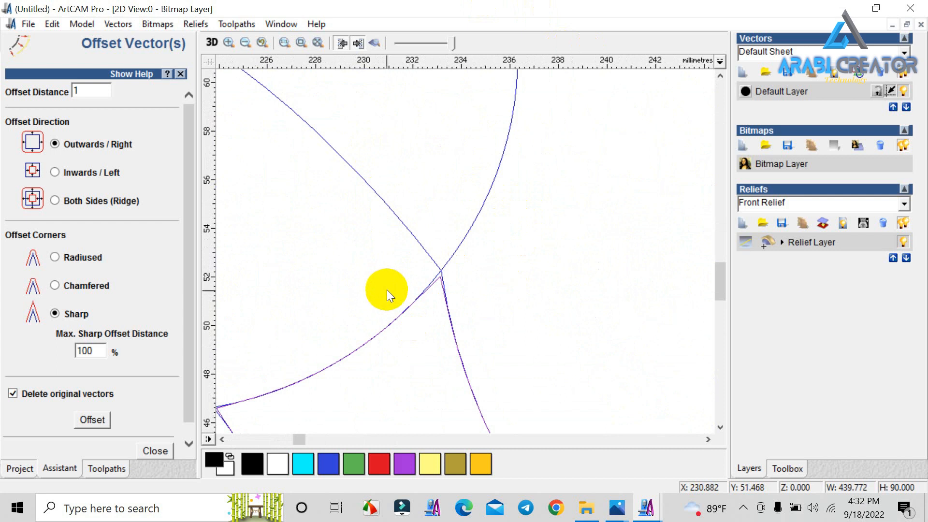
- Finish the vector offsetting, rotate the whole model 90 degrees clockwise so the panel stands upright, and clear the vector selection
{"action": "left_click", "coordinate": [154, 450]}
{"action": "scroll", "coordinate": [393, 297], "scroll_direction": "down", "scroll_amount": 3}
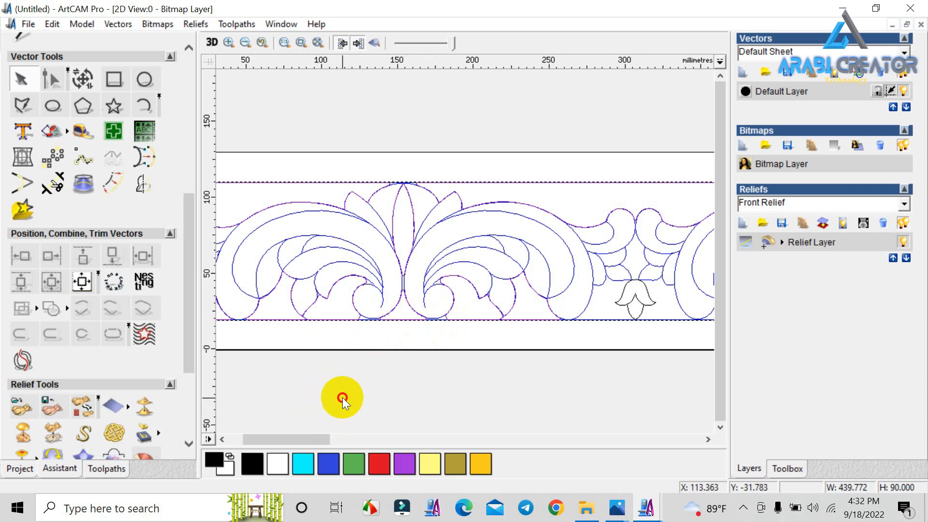
{"action": "scroll", "coordinate": [353, 299], "scroll_direction": "down", "scroll_amount": 2}
{"action": "scroll", "coordinate": [287, 268], "scroll_direction": "up", "scroll_amount": 2}
{"action": "left_click", "coordinate": [356, 286]}
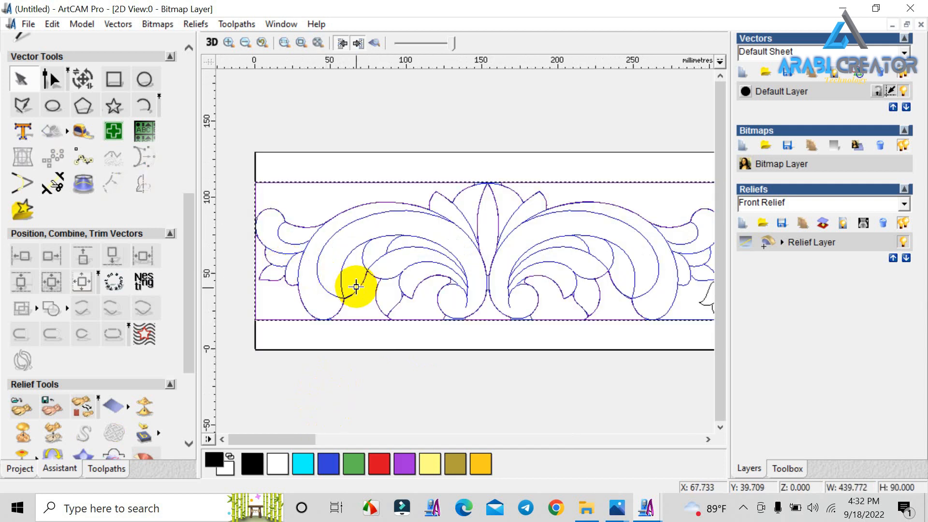
{"action": "scroll", "coordinate": [28, 172], "scroll_direction": "up", "scroll_amount": 6}
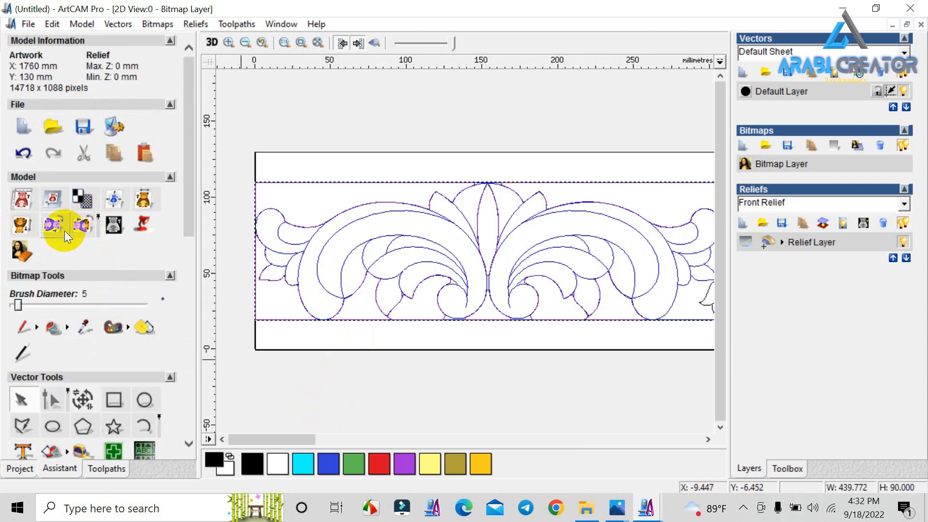
{"action": "left_click", "coordinate": [63, 229]}
{"action": "scroll", "coordinate": [301, 113], "scroll_direction": "up", "scroll_amount": 1}
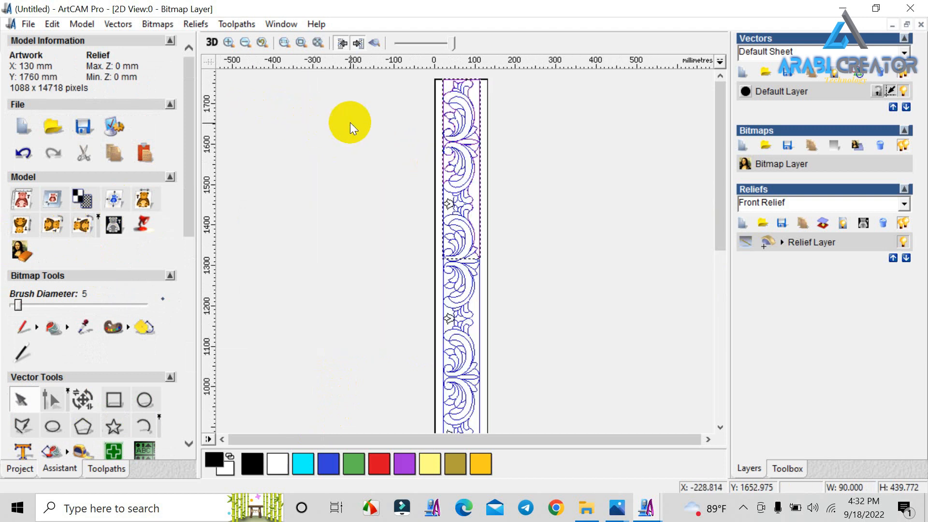
{"action": "scroll", "coordinate": [464, 121], "scroll_direction": "up", "scroll_amount": 2}
{"action": "left_click", "coordinate": [519, 173]}
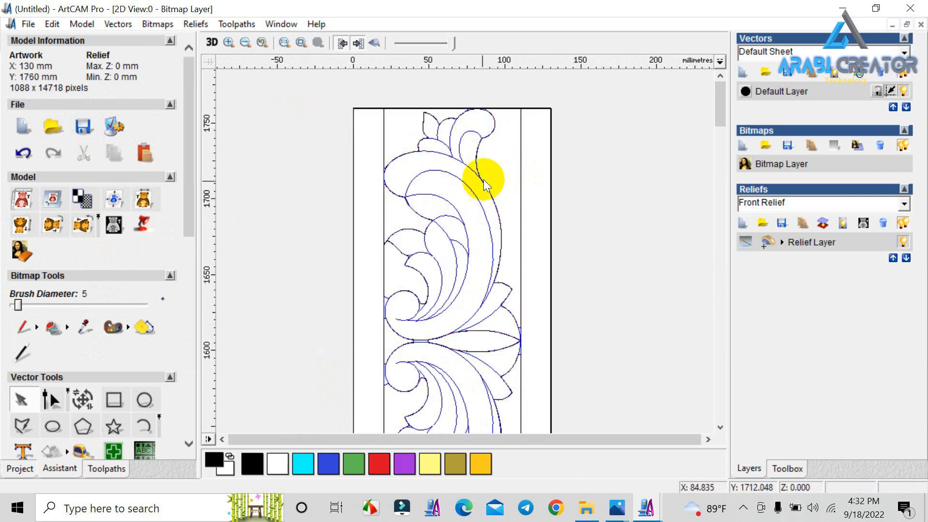
- Select the grouped background contours and set up a 2D Area Clearance toolpath with a finish depth of 6 mm
{"action": "left_click", "coordinate": [519, 166]}
{"action": "scroll", "coordinate": [135, 435], "scroll_direction": "down", "scroll_amount": 3}
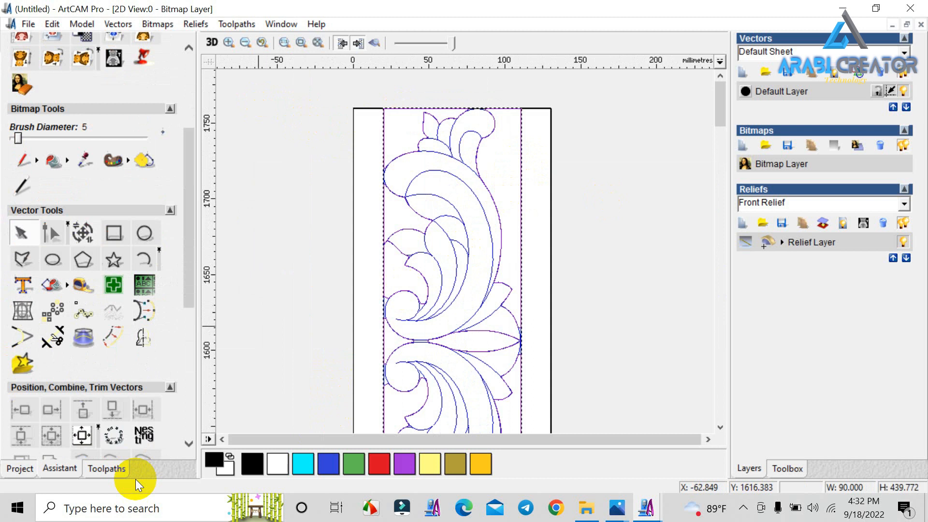
{"action": "left_click", "coordinate": [112, 472]}
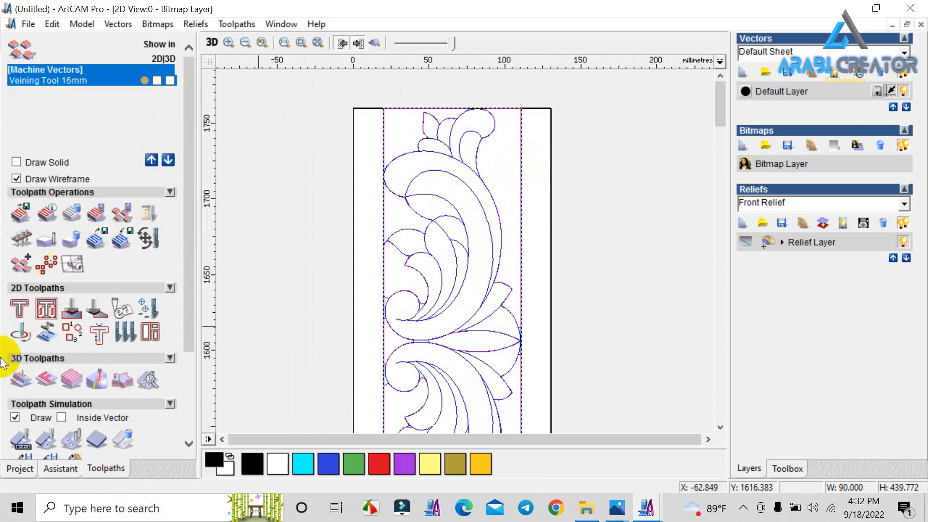
{"action": "left_click", "coordinate": [44, 309]}
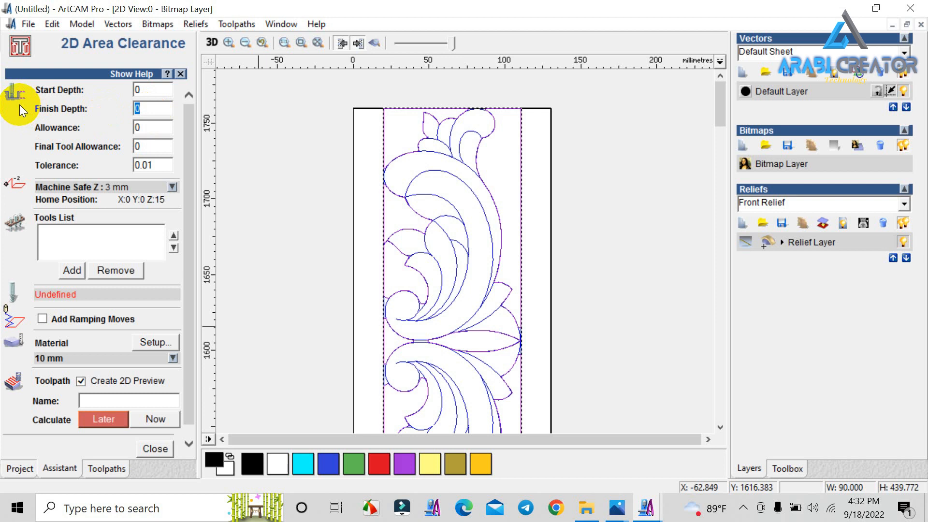
{"action": "type", "text": "6"}
- Add the wood or plastic End Mill 4 mm from the tool database to the area clearance tools
{"action": "left_click", "coordinate": [67, 272]}
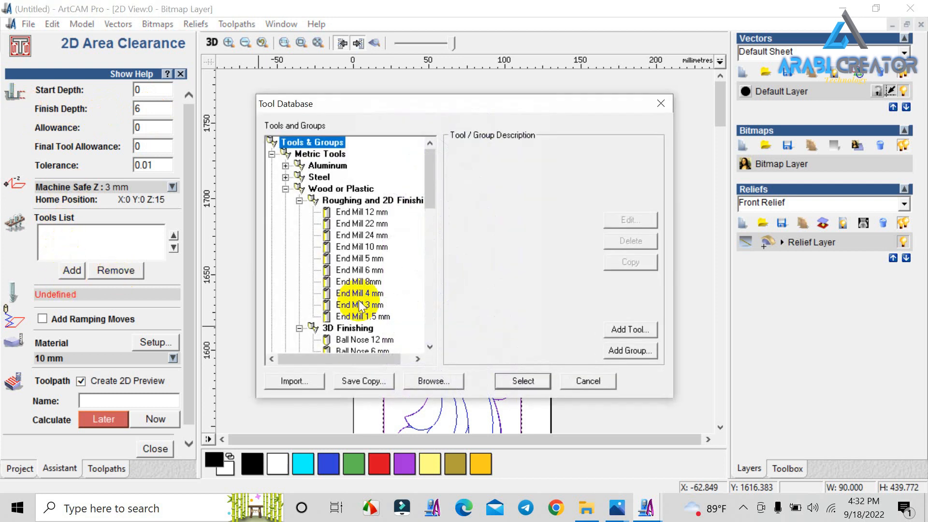
{"action": "scroll", "coordinate": [364, 290], "scroll_direction": "down", "scroll_amount": 4}
{"action": "scroll", "coordinate": [363, 311], "scroll_direction": "up", "scroll_amount": 4}
{"action": "left_click", "coordinate": [354, 294]}
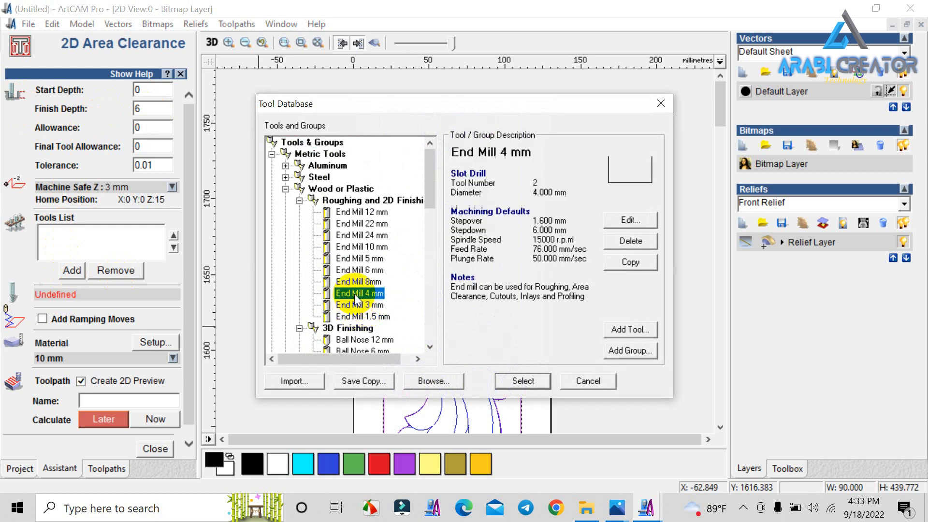
{"action": "left_click", "coordinate": [515, 382]}
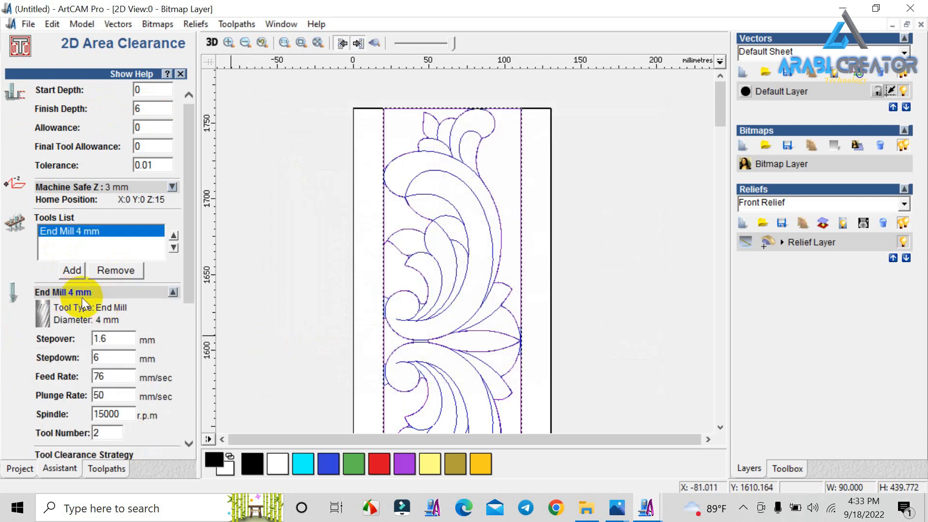
- Set the Raster clearance angle to 90 degrees and try to calculate the toolpath on the grouped background contours
{"action": "double_click", "coordinate": [106, 356]}
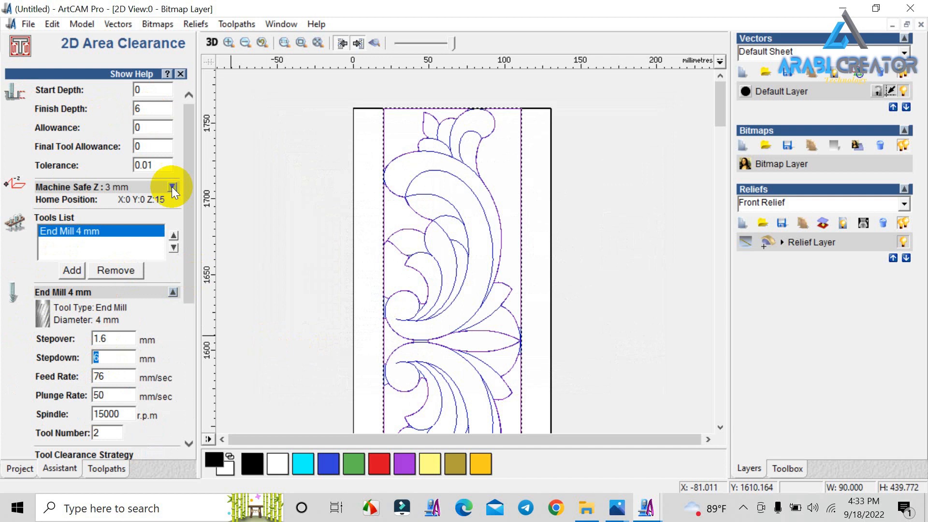
{"action": "scroll", "coordinate": [145, 193], "scroll_direction": "down", "scroll_amount": 2}
{"action": "scroll", "coordinate": [131, 386], "scroll_direction": "down", "scroll_amount": 2}
{"action": "left_click", "coordinate": [120, 383]}
{"action": "type", "text": "90"}
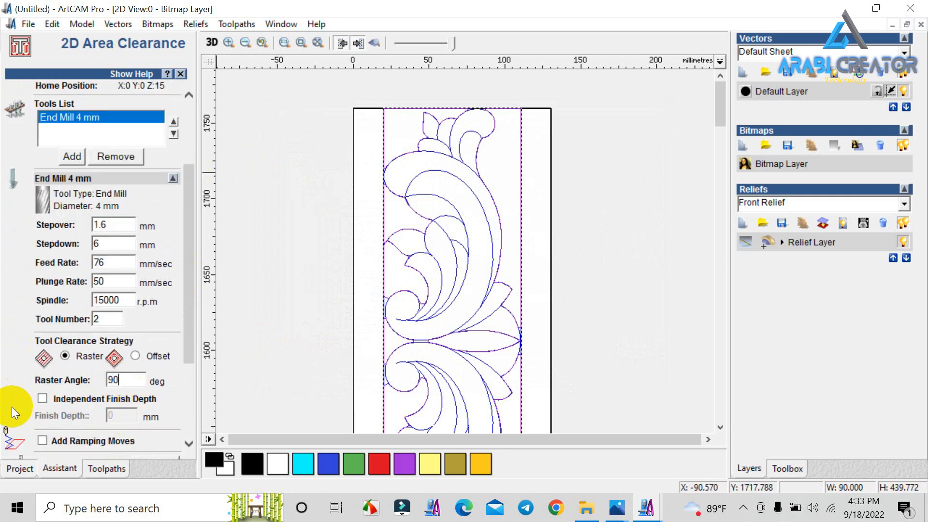
{"action": "scroll", "coordinate": [121, 399], "scroll_direction": "down", "scroll_amount": 5}
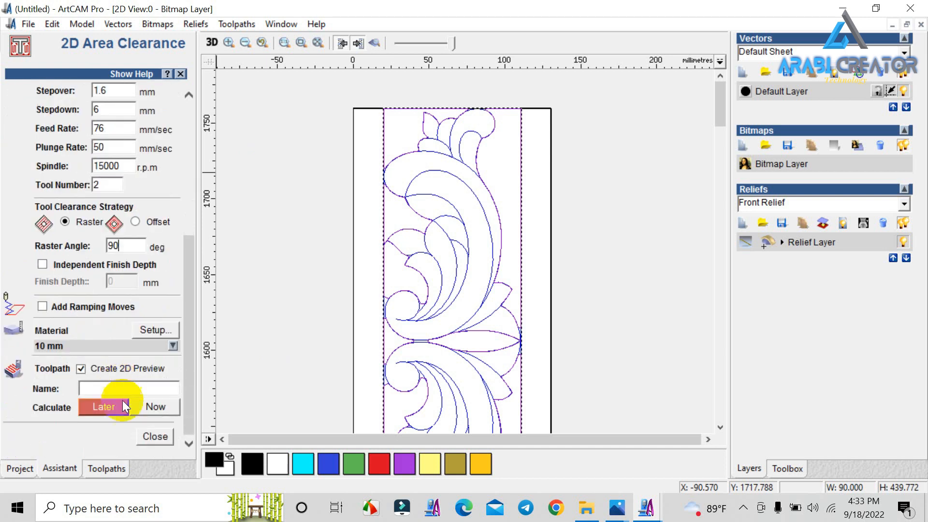
{"action": "left_click", "coordinate": [148, 410]}
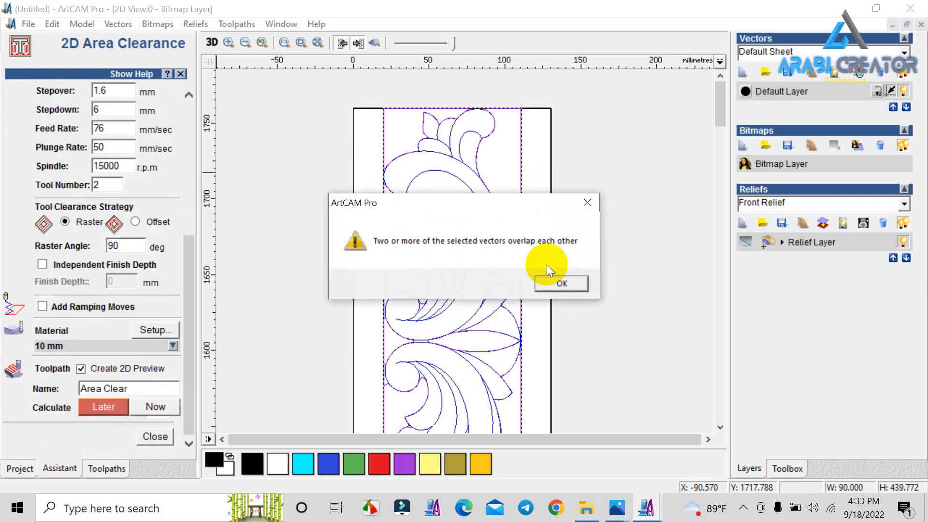
{"action": "left_click", "coordinate": [559, 286]}
{"action": "left_click", "coordinate": [560, 278]}
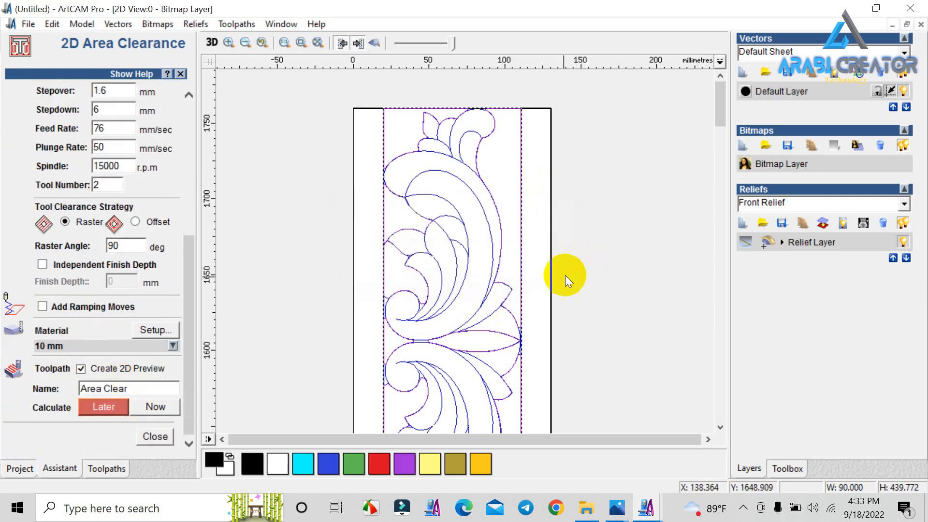
- Ungroup the background contours, select the three around the upper part of the first motif, and calculate their area clearance
{"action": "right_click", "coordinate": [468, 269]}
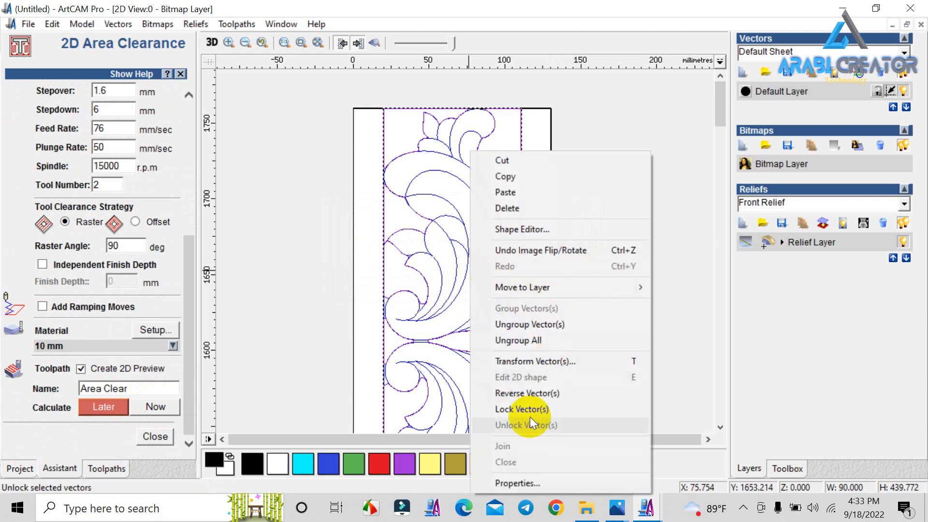
{"action": "left_click", "coordinate": [532, 324]}
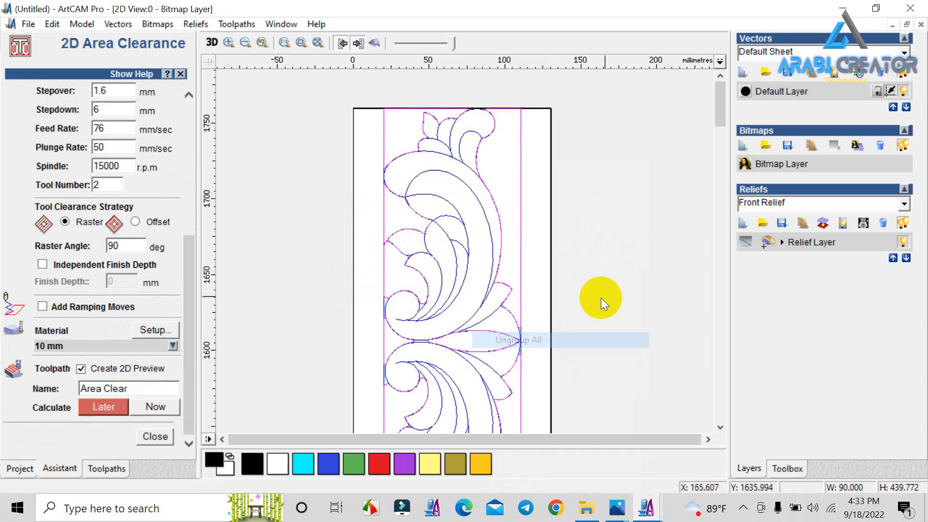
{"action": "left_click", "coordinate": [382, 191]}
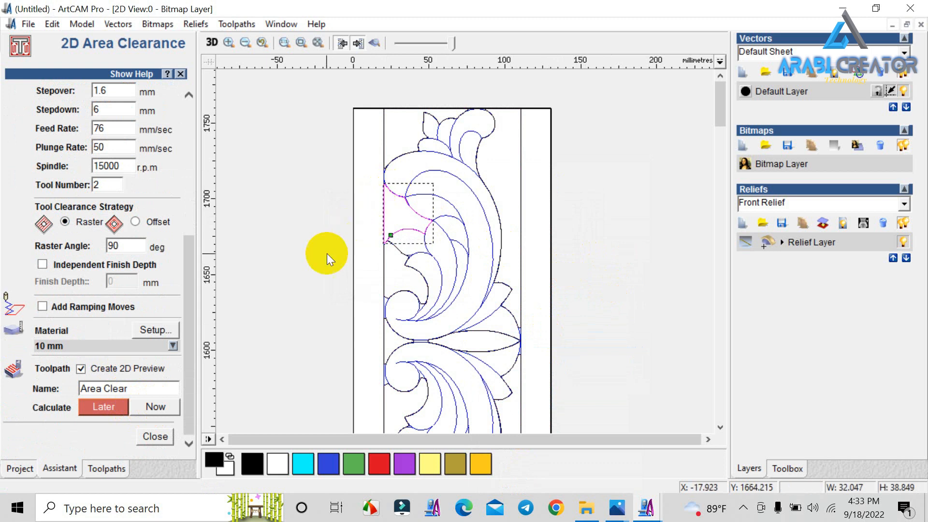
{"action": "left_click", "coordinate": [404, 158], "text": "shift"}
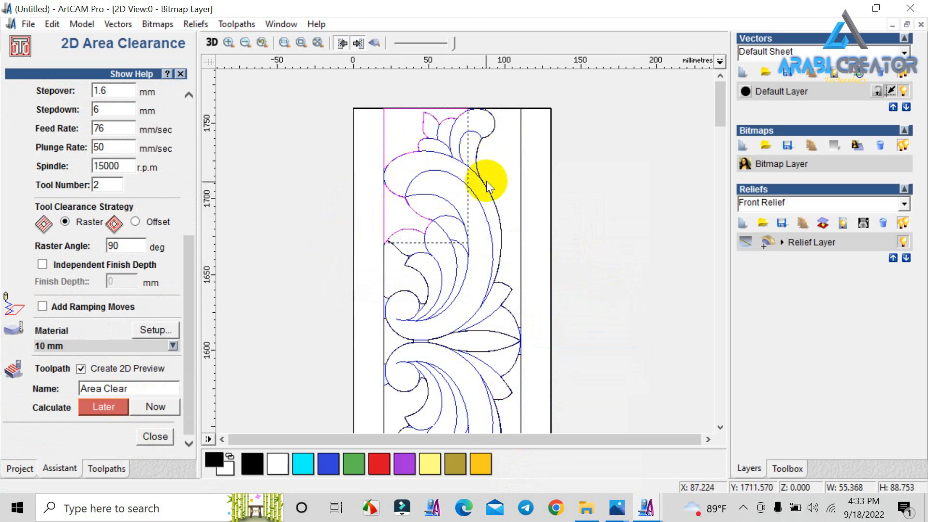
{"action": "left_click", "coordinate": [486, 180], "text": "shift"}
{"action": "left_click", "coordinate": [158, 403]}
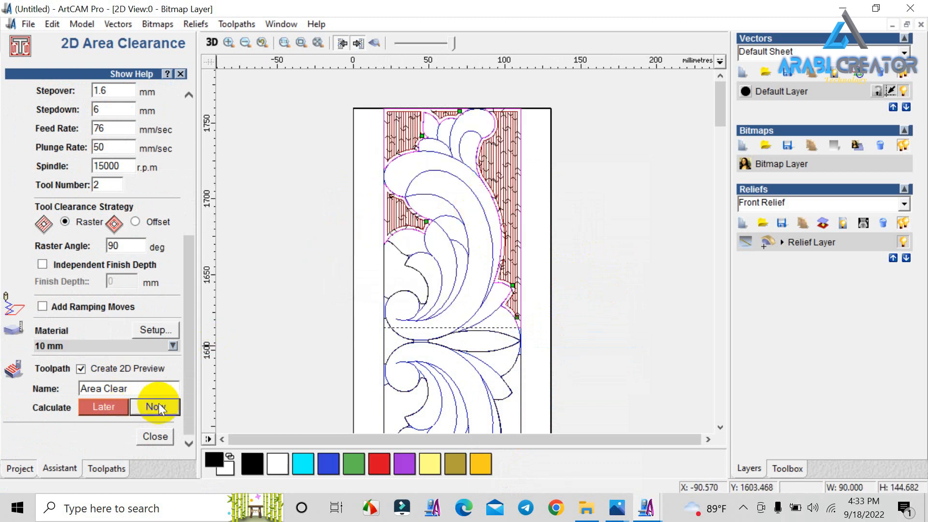
- Add the background contours further down the border to the selection, recalculate the area clearance, and check its coverage
{"action": "left_click", "coordinate": [501, 353], "text": "shift"}
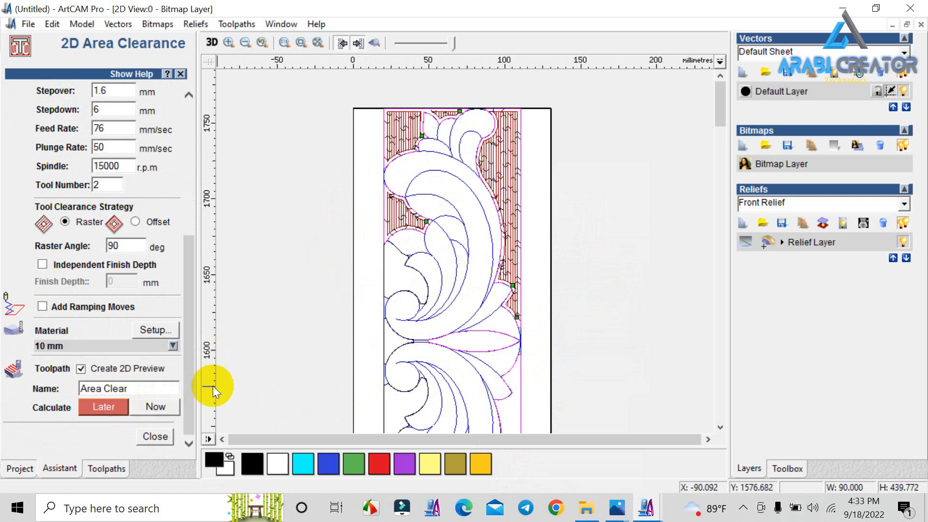
{"action": "left_click", "coordinate": [161, 405]}
{"action": "scroll", "coordinate": [511, 314], "scroll_direction": "down", "scroll_amount": 7}
{"action": "scroll", "coordinate": [456, 180], "scroll_direction": "up", "scroll_amount": 4}
{"action": "scroll", "coordinate": [456, 181], "scroll_direction": "down", "scroll_amount": 2}
{"action": "scroll", "coordinate": [440, 237], "scroll_direction": "up", "scroll_amount": 4}
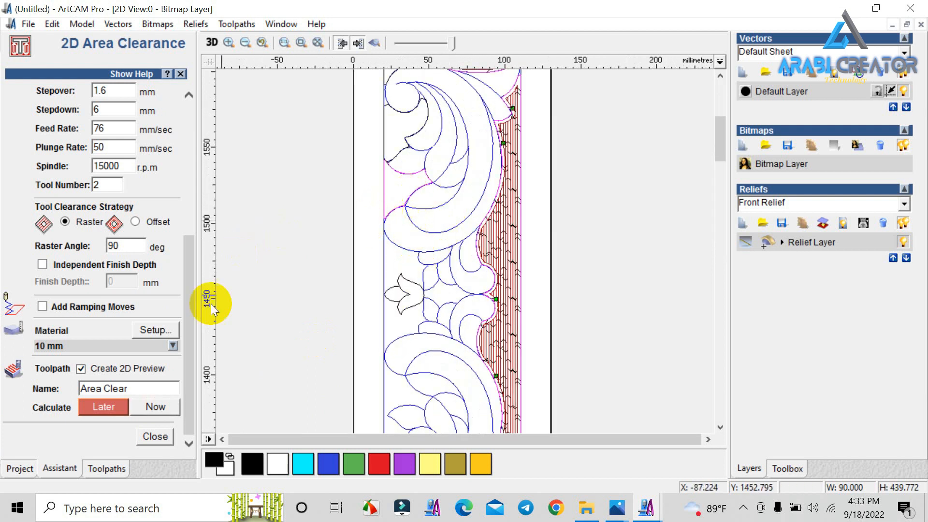
{"action": "left_click", "coordinate": [158, 414]}
{"action": "scroll", "coordinate": [447, 145], "scroll_direction": "down", "scroll_amount": 2}
{"action": "scroll", "coordinate": [448, 104], "scroll_direction": "up", "scroll_amount": 5}
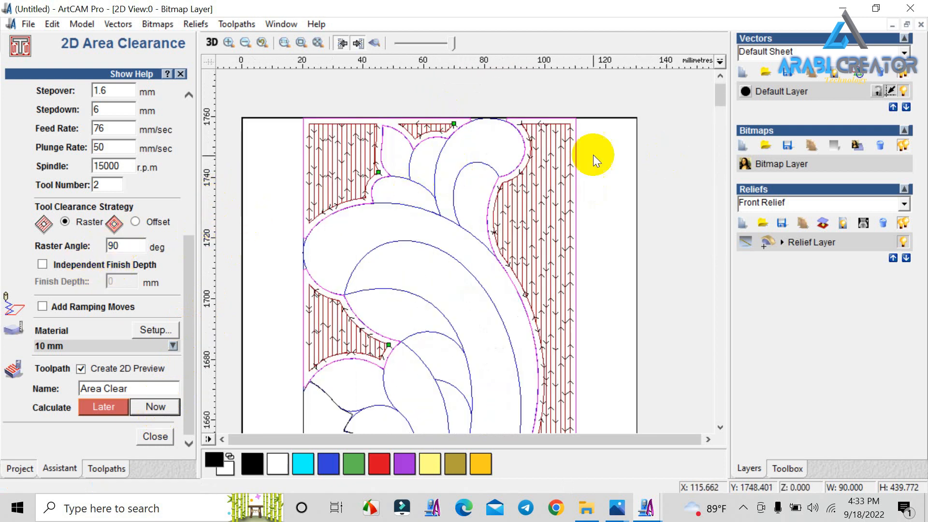
{"action": "scroll", "coordinate": [593, 155], "scroll_direction": "up", "scroll_amount": 2}
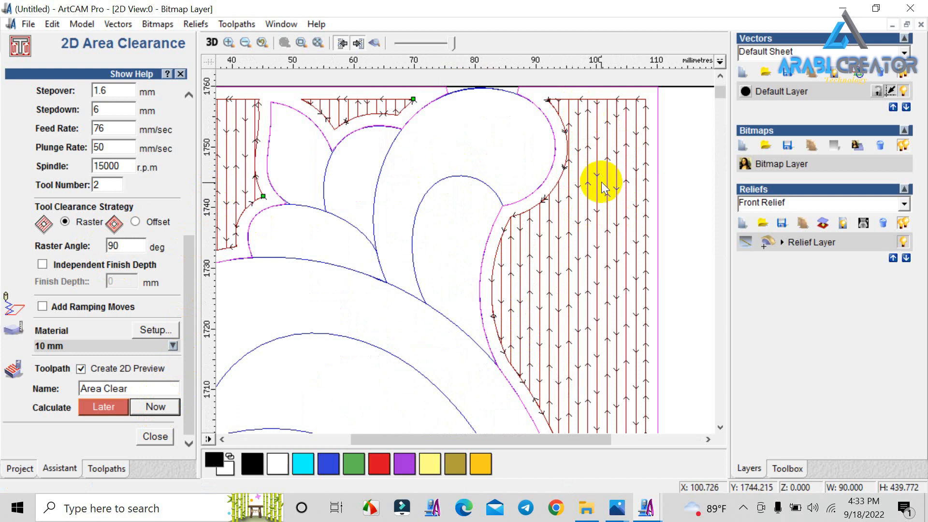
- Try the area clearance with a 45-degree raster angle and with the Offset strategy, recalculating the toolpath for each
{"action": "double_click", "coordinate": [122, 245]}
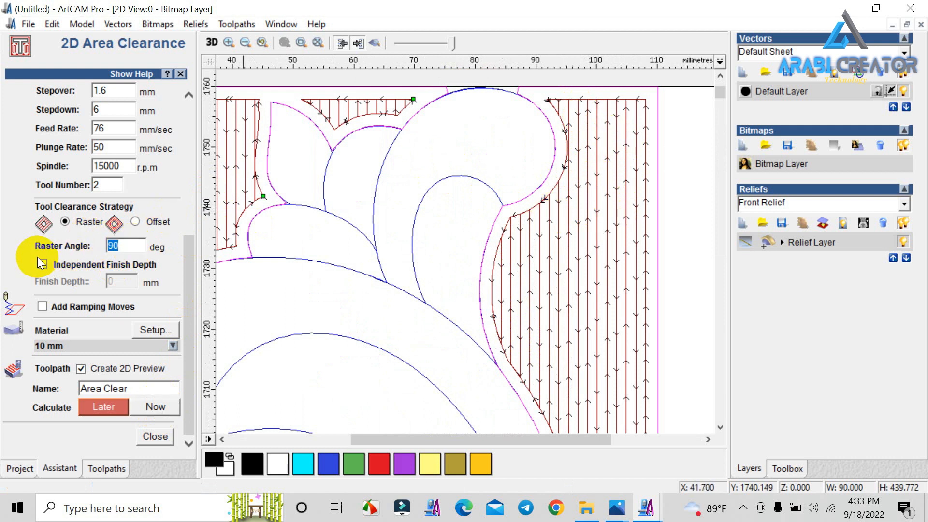
{"action": "type", "text": "45"}
{"action": "left_click", "coordinate": [161, 408]}
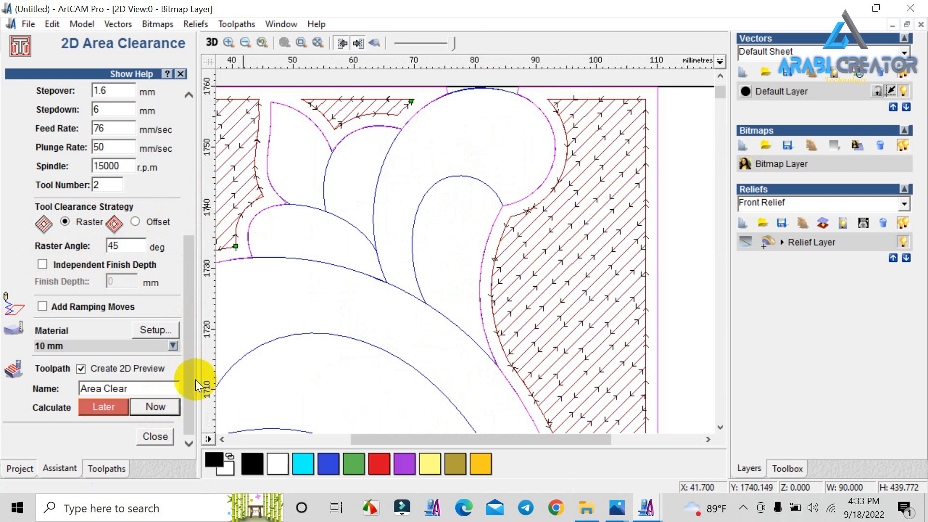
{"action": "left_click", "coordinate": [131, 224]}
{"action": "scroll", "coordinate": [159, 408], "scroll_direction": "down", "scroll_amount": 2}
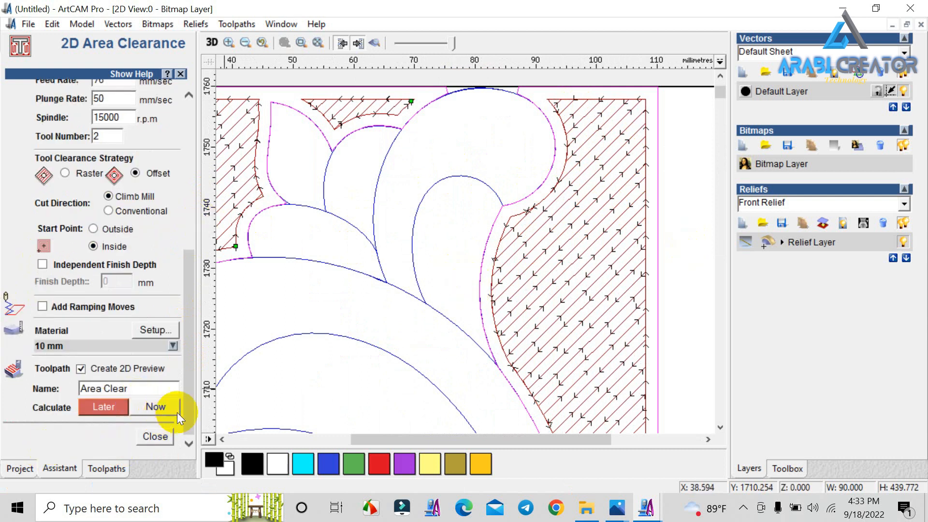
{"action": "left_click", "coordinate": [169, 408]}
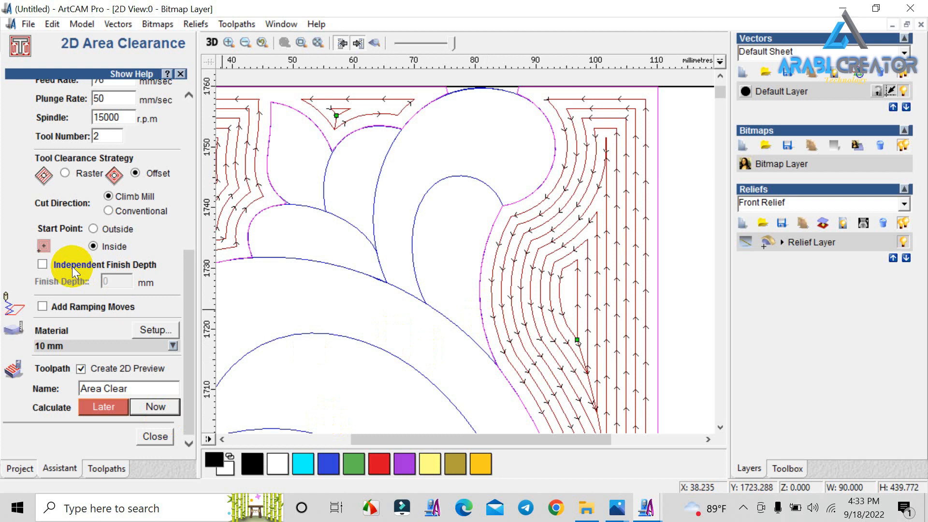
- Return the clearance strategy to Raster at 90 degrees, recalculate the toolpath, and finish the area clearance setup
{"action": "scroll", "coordinate": [68, 225], "scroll_direction": "up", "scroll_amount": 2}
{"action": "left_click", "coordinate": [65, 230]}
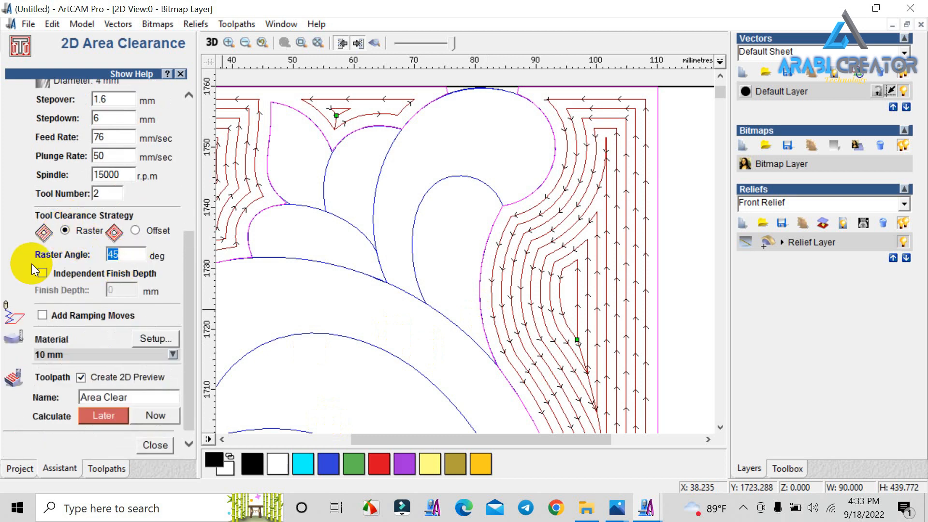
{"action": "type", "text": "0"}
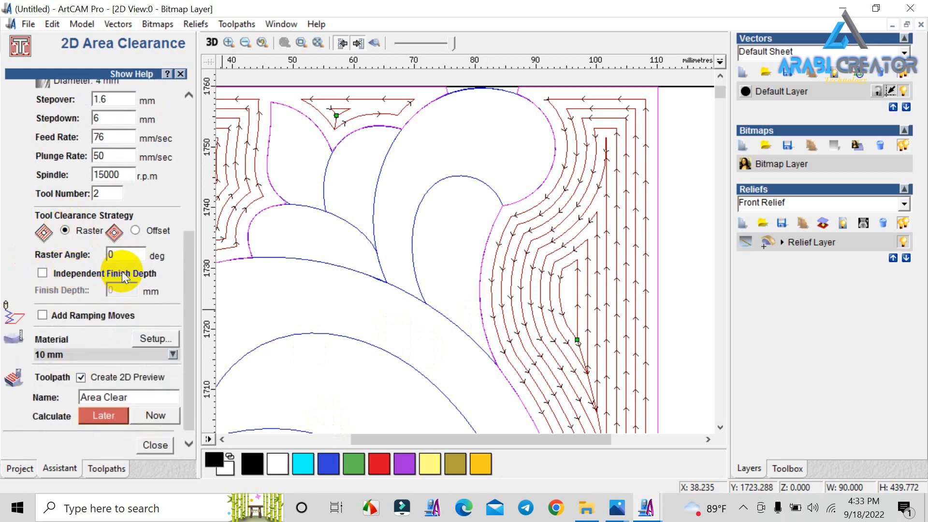
{"action": "key", "text": "BackSpace"}
{"action": "type", "text": "90"}
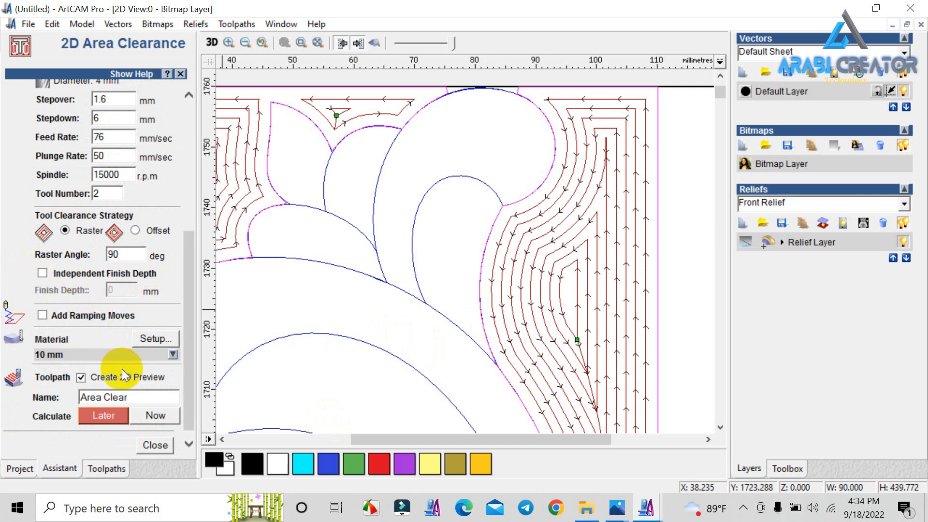
{"action": "scroll", "coordinate": [123, 375], "scroll_direction": "down", "scroll_amount": 1}
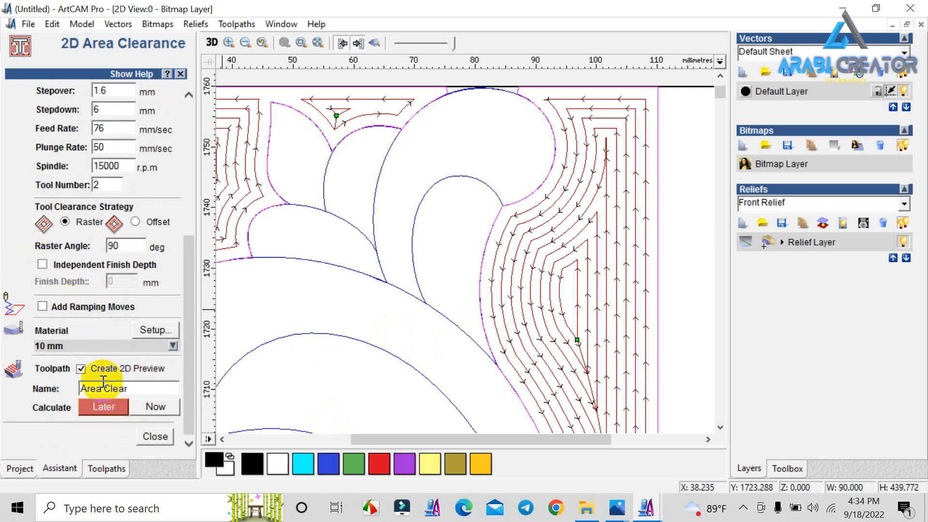
{"action": "left_click", "coordinate": [157, 410]}
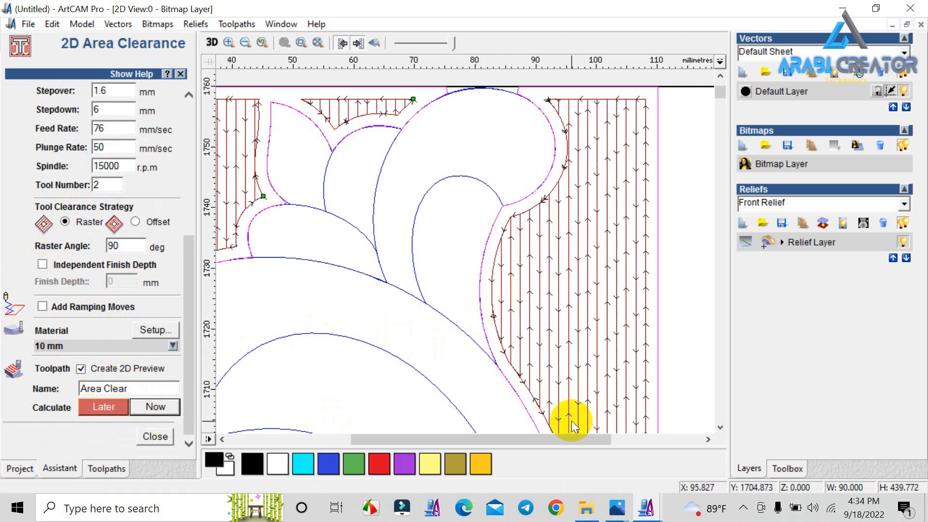
{"action": "scroll", "coordinate": [96, 356], "scroll_direction": "up", "scroll_amount": 5}
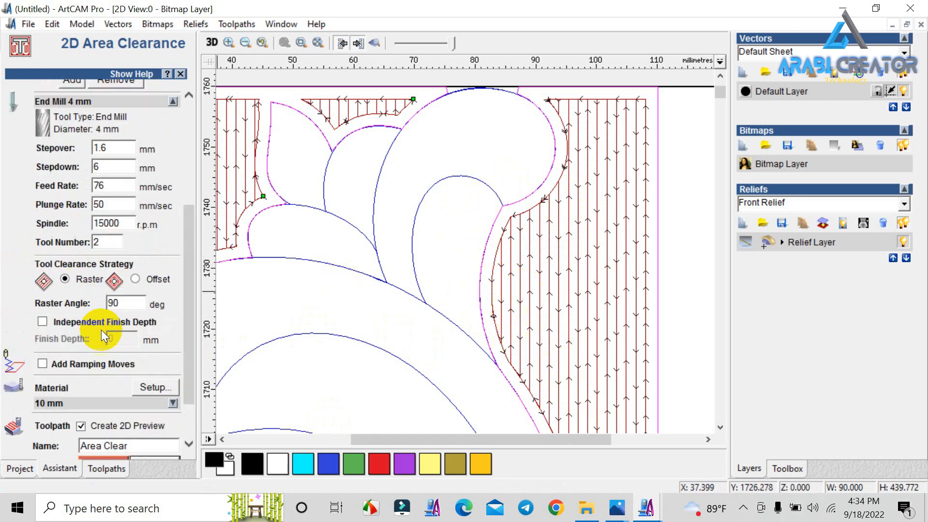
{"action": "scroll", "coordinate": [96, 355], "scroll_direction": "down", "scroll_amount": 5}
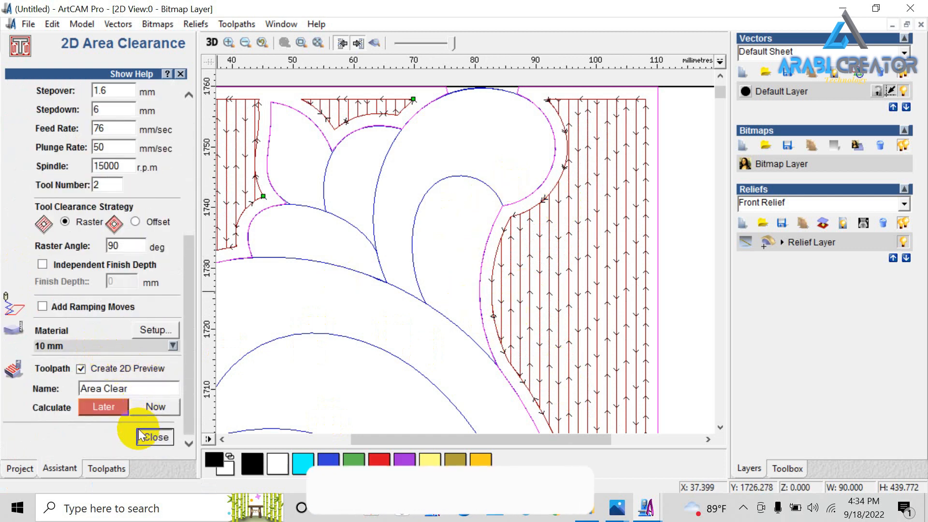
{"action": "left_click", "coordinate": [154, 434]}
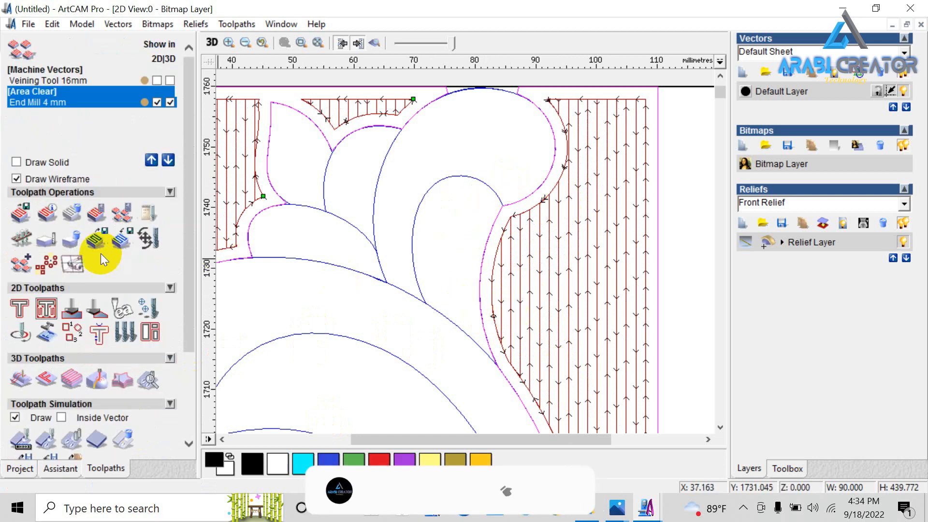
- Try to save the End Mill 4 mm area clearance toolpath in the palla folder under the file name jomi
{"action": "left_click", "coordinate": [20, 215]}
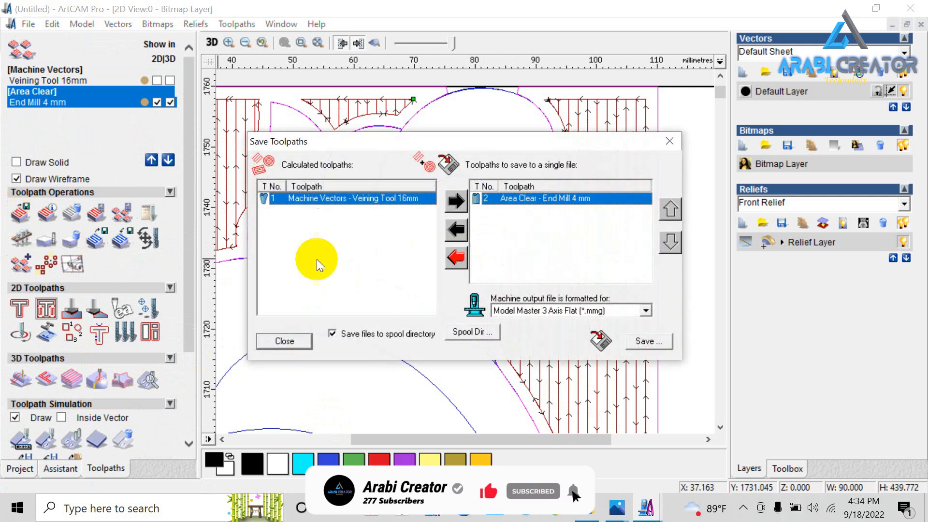
{"action": "left_click", "coordinate": [650, 340]}
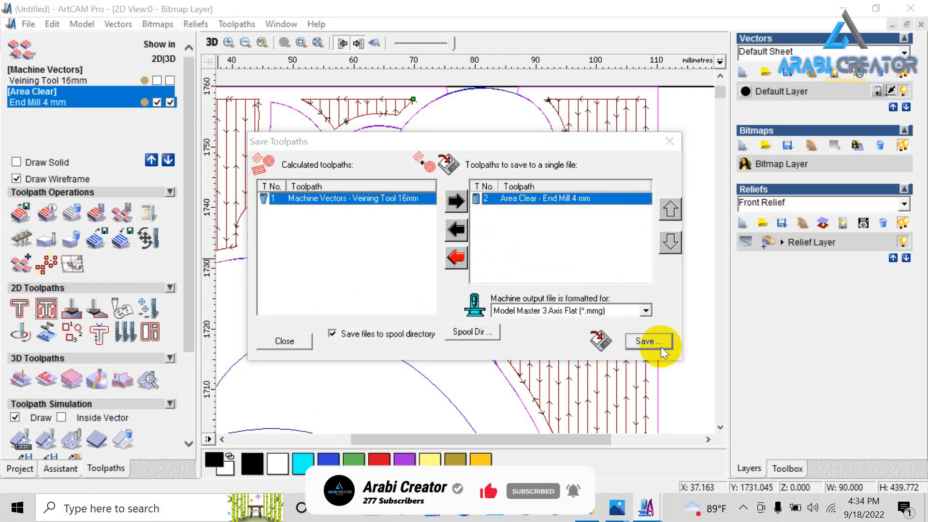
{"action": "right_click", "coordinate": [447, 240]}
{"action": "left_click", "coordinate": [424, 358]}
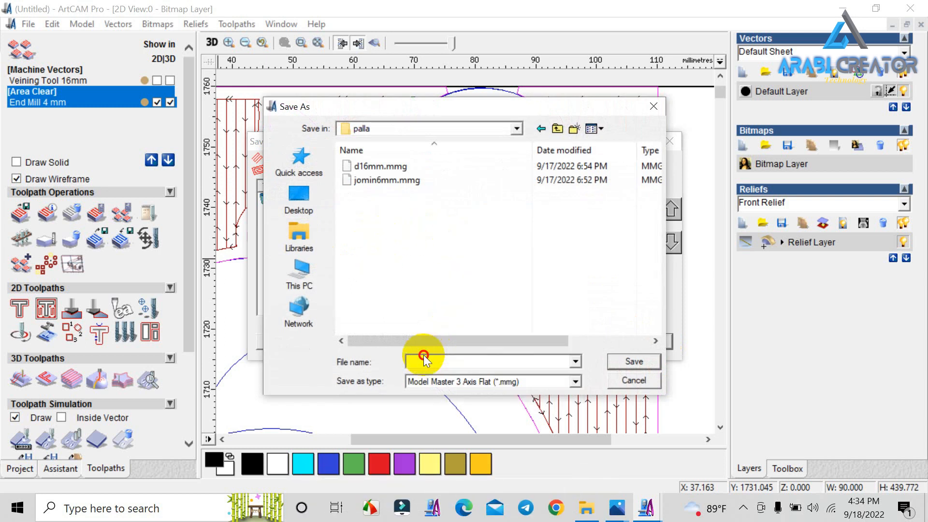
{"action": "type", "text": "jomi"}
{"action": "left_click_drag", "start_coordinate": [637, 378], "coordinate": [637, 355]}
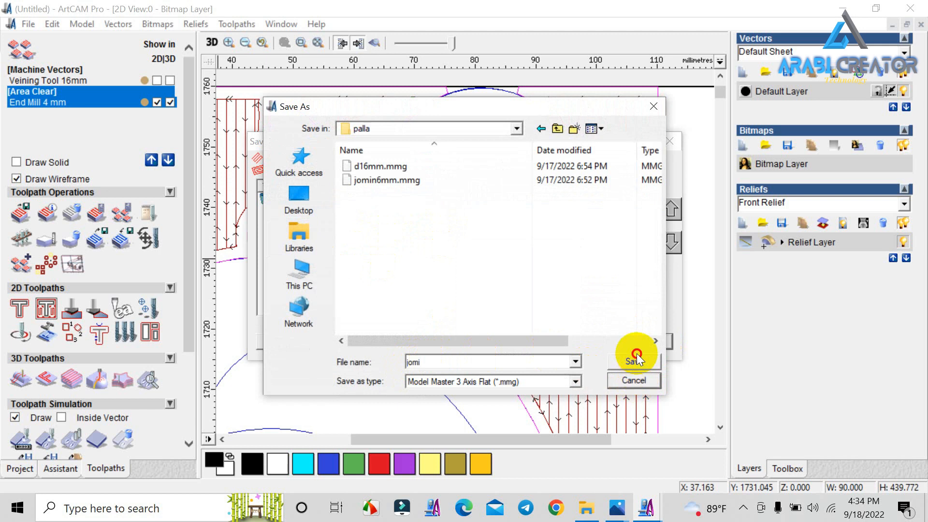
{"action": "left_click", "coordinate": [637, 360]}
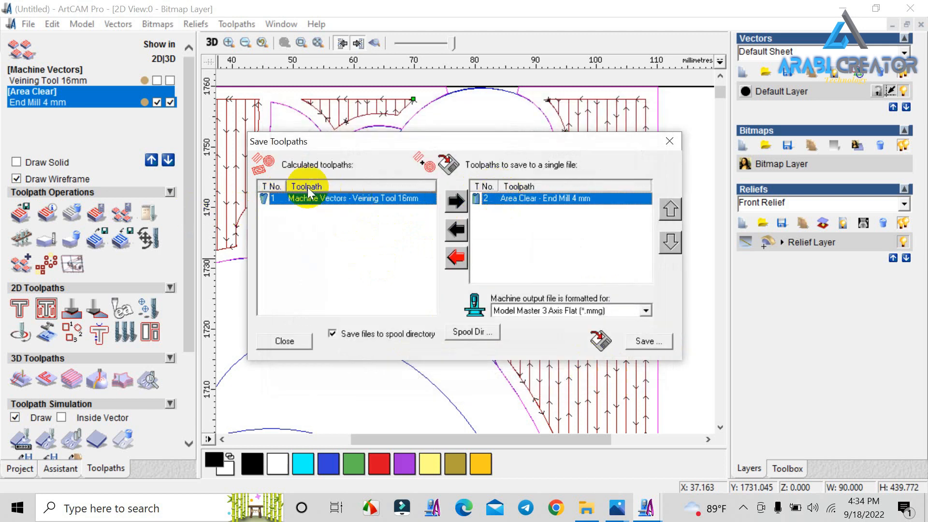
- Replace the area clearance with the Machine Vectors - Veining Tool 16mm toolpath in the list of toolpaths to save
{"action": "left_click", "coordinate": [561, 221]}
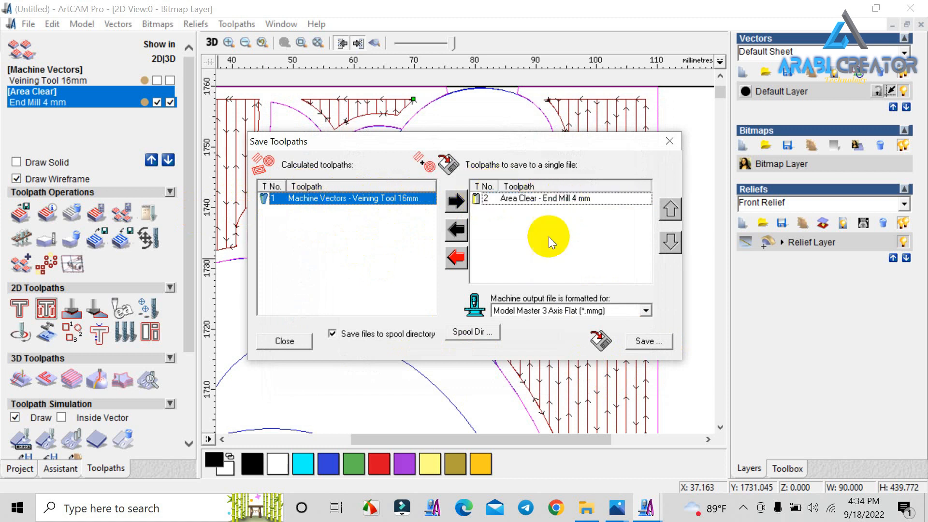
{"action": "left_click", "coordinate": [580, 199]}
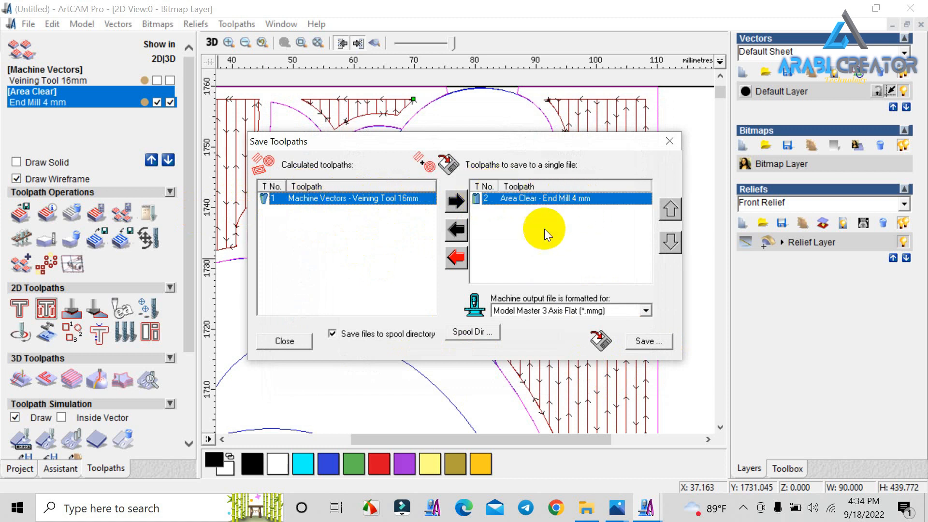
{"action": "left_click", "coordinate": [457, 258]}
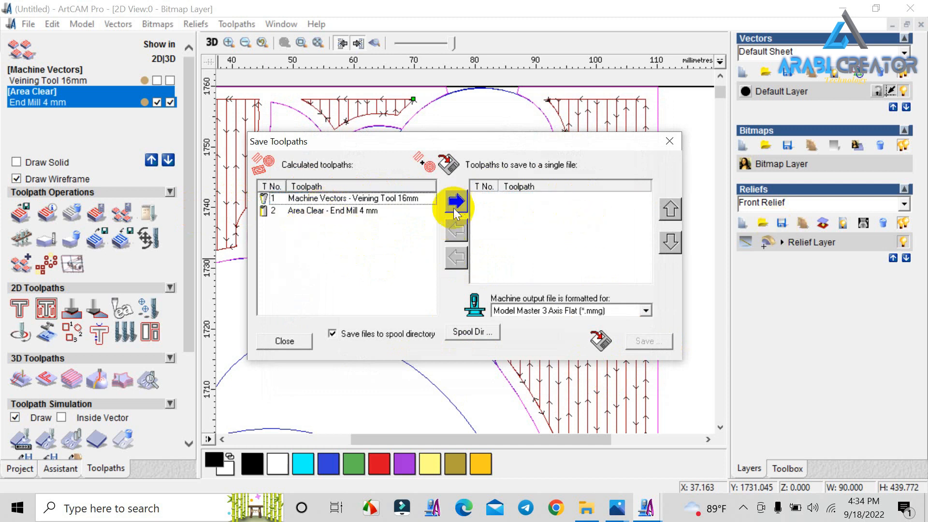
{"action": "left_click", "coordinate": [355, 198]}
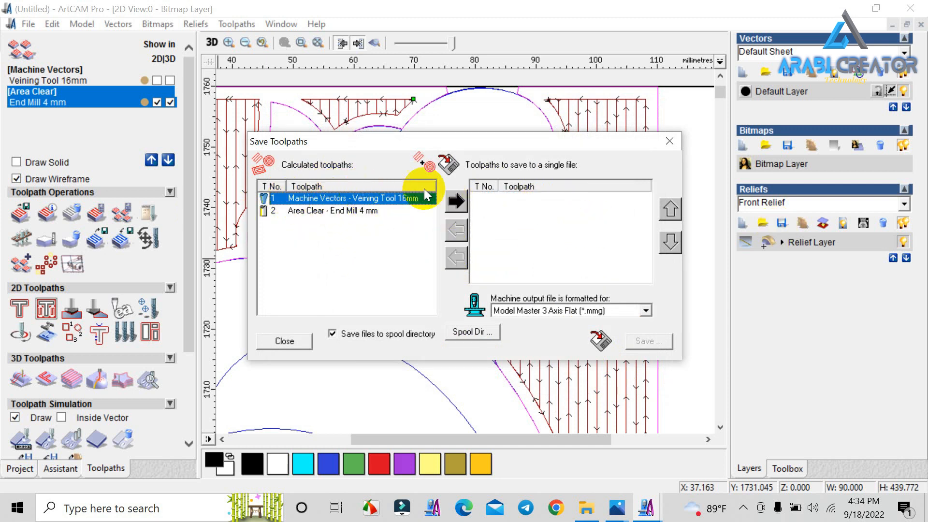
{"action": "left_click", "coordinate": [457, 202]}
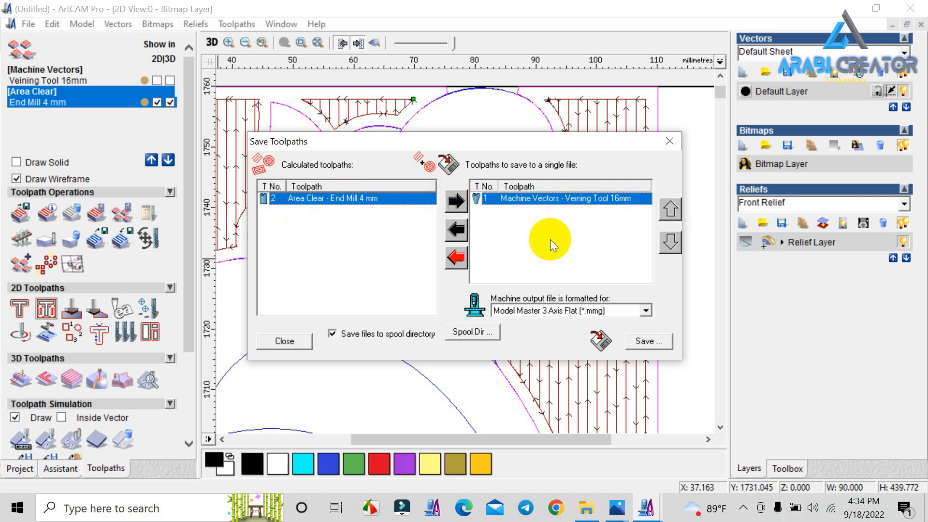
- Try to save the veining toolpath in the palla folder under the file name d16mm
{"action": "left_click", "coordinate": [647, 341]}
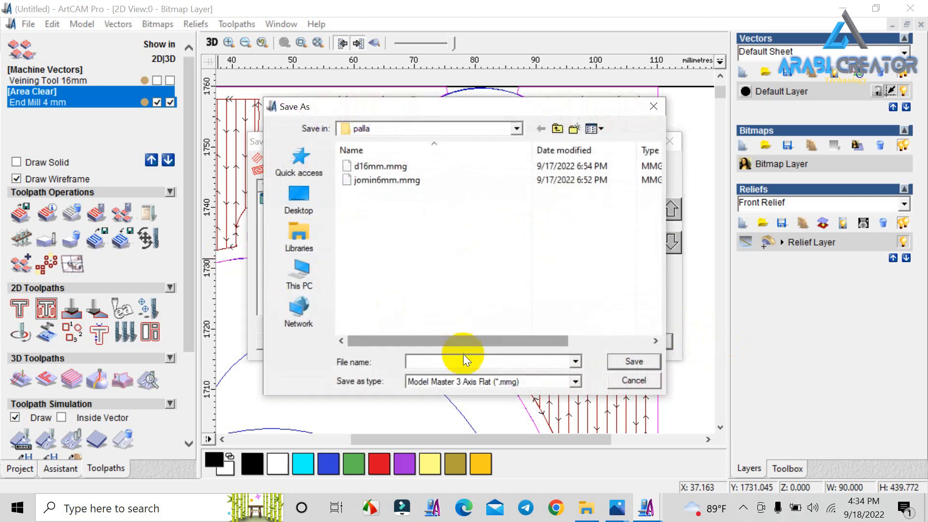
{"action": "type", "text": "d"}
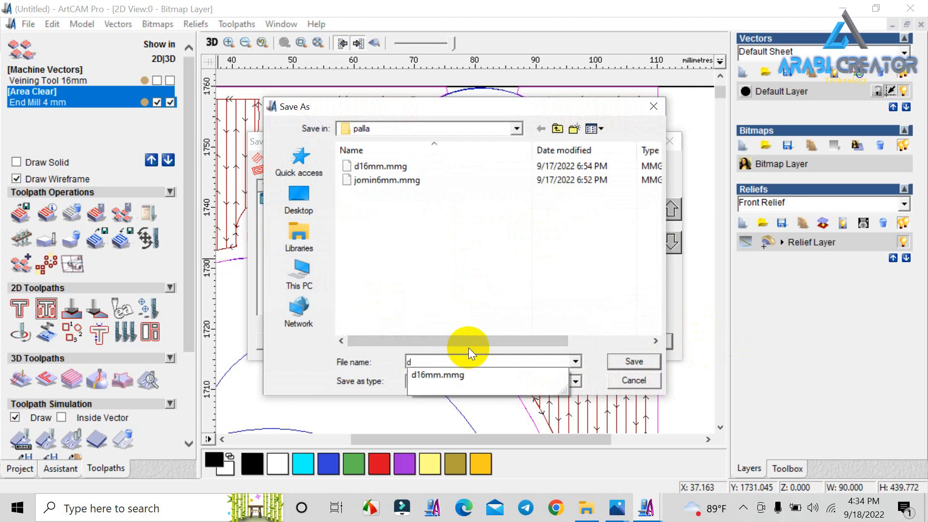
{"action": "type", "text": "16mm"}
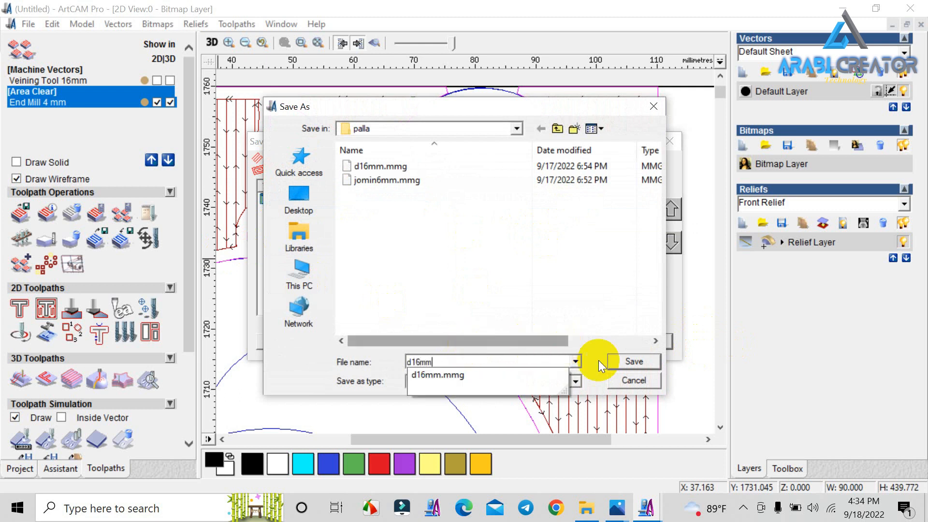
{"action": "left_click", "coordinate": [634, 379]}
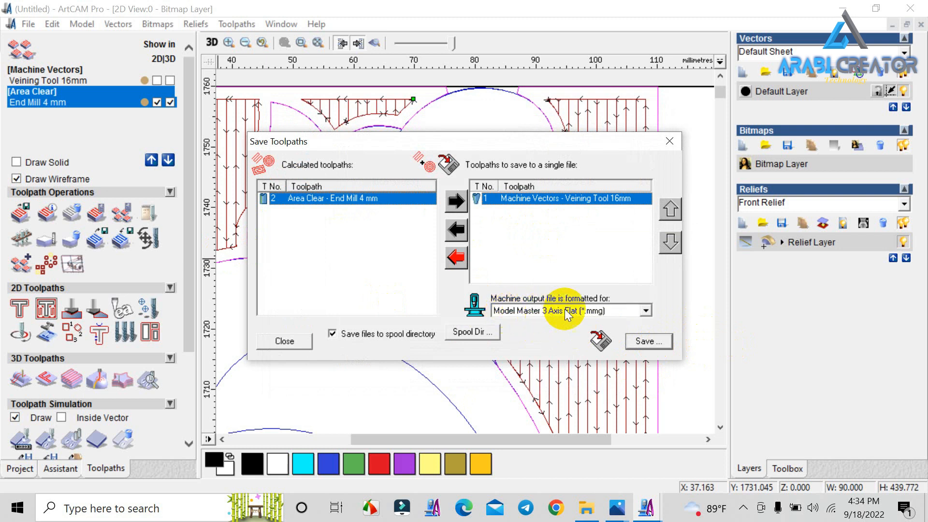
- Review the available machine output formats, keep Model Master 3 Axis Flat (*.mmg), and close the toolpath saving dialog
{"action": "left_click", "coordinate": [646, 312]}
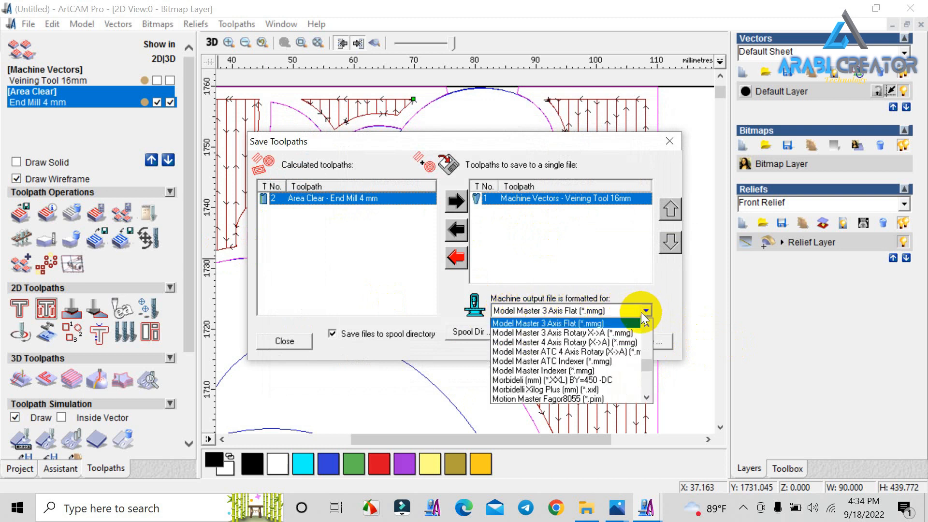
{"action": "left_click", "coordinate": [647, 311]}
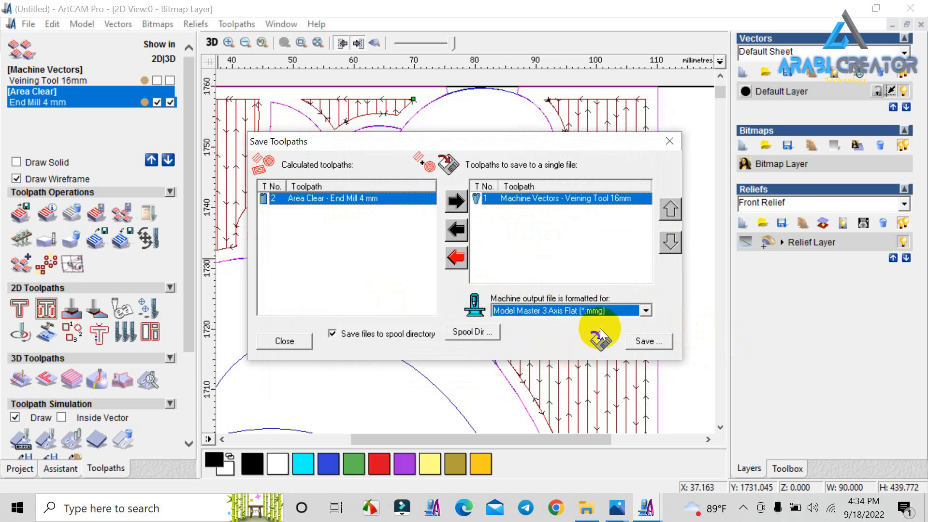
{"action": "left_click", "coordinate": [670, 142]}
- Examine the area clearance coverage along the border motifs and around the leaf tip at the panel's upper edge
{"action": "scroll", "coordinate": [451, 151], "scroll_direction": "down", "scroll_amount": 6}
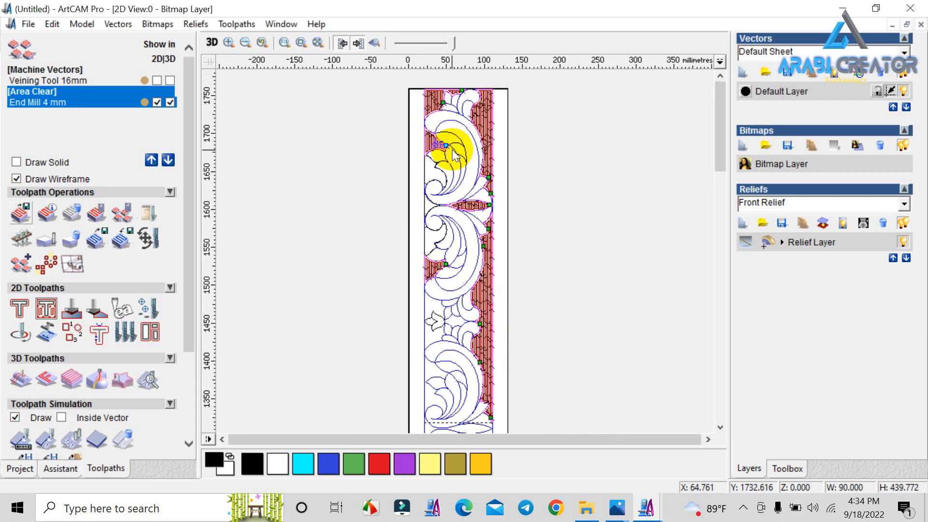
{"action": "scroll", "coordinate": [488, 128], "scroll_direction": "up", "scroll_amount": 1}
{"action": "scroll", "coordinate": [490, 87], "scroll_direction": "up", "scroll_amount": 1}
{"action": "scroll", "coordinate": [459, 114], "scroll_direction": "down", "scroll_amount": 3}
{"action": "scroll", "coordinate": [441, 182], "scroll_direction": "up", "scroll_amount": 4}
{"action": "scroll", "coordinate": [439, 172], "scroll_direction": "up", "scroll_amount": 2}
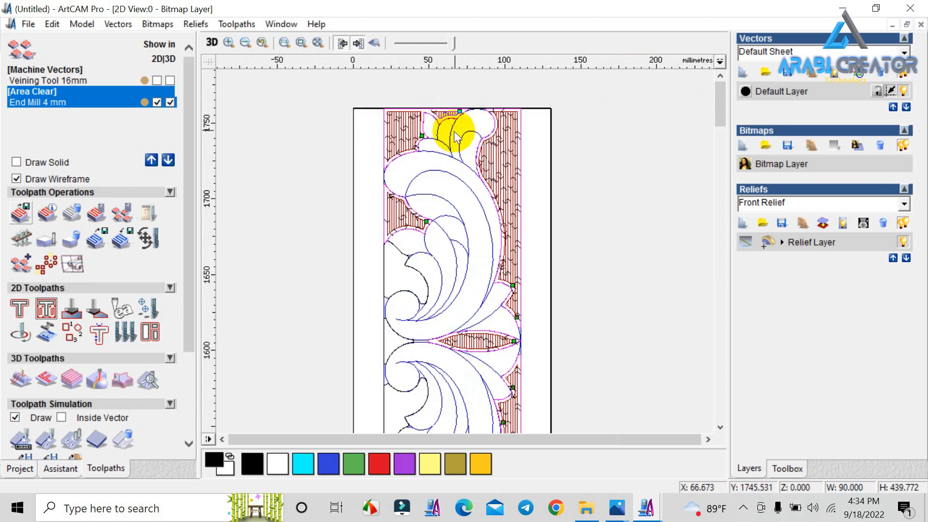
{"action": "scroll", "coordinate": [456, 129], "scroll_direction": "up", "scroll_amount": 1}
{"action": "scroll", "coordinate": [483, 171], "scroll_direction": "up", "scroll_amount": 1}
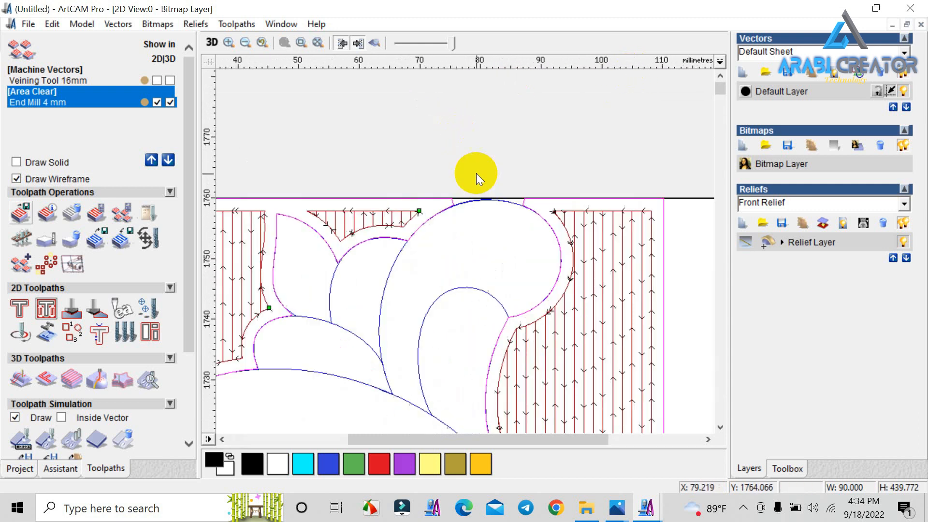